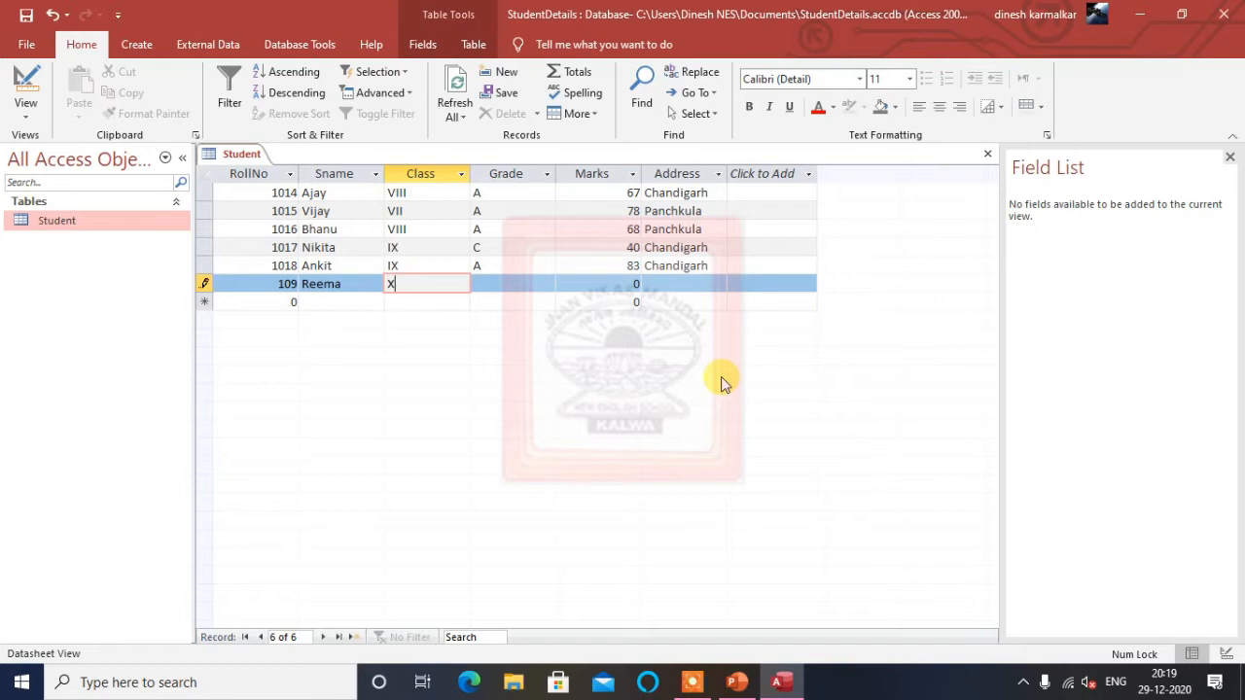
Step: Complete the last student record with class X, grade A, marks 88 and the student's address
key(Tab)
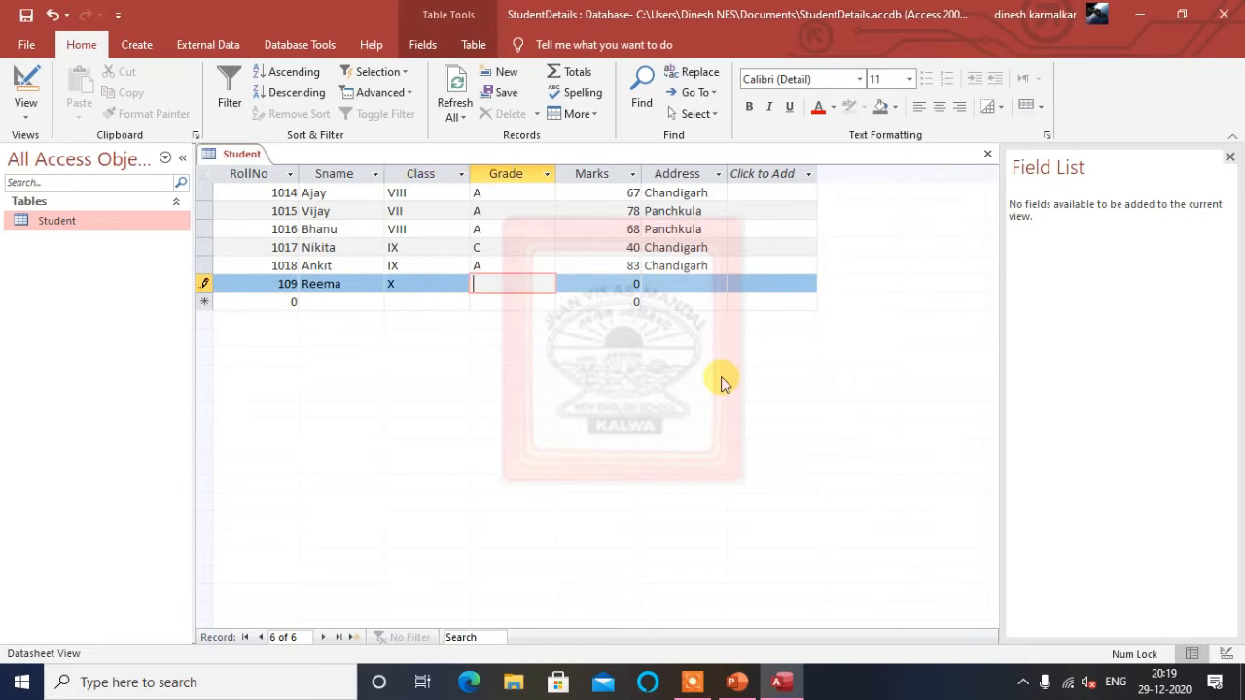
key(Tab)
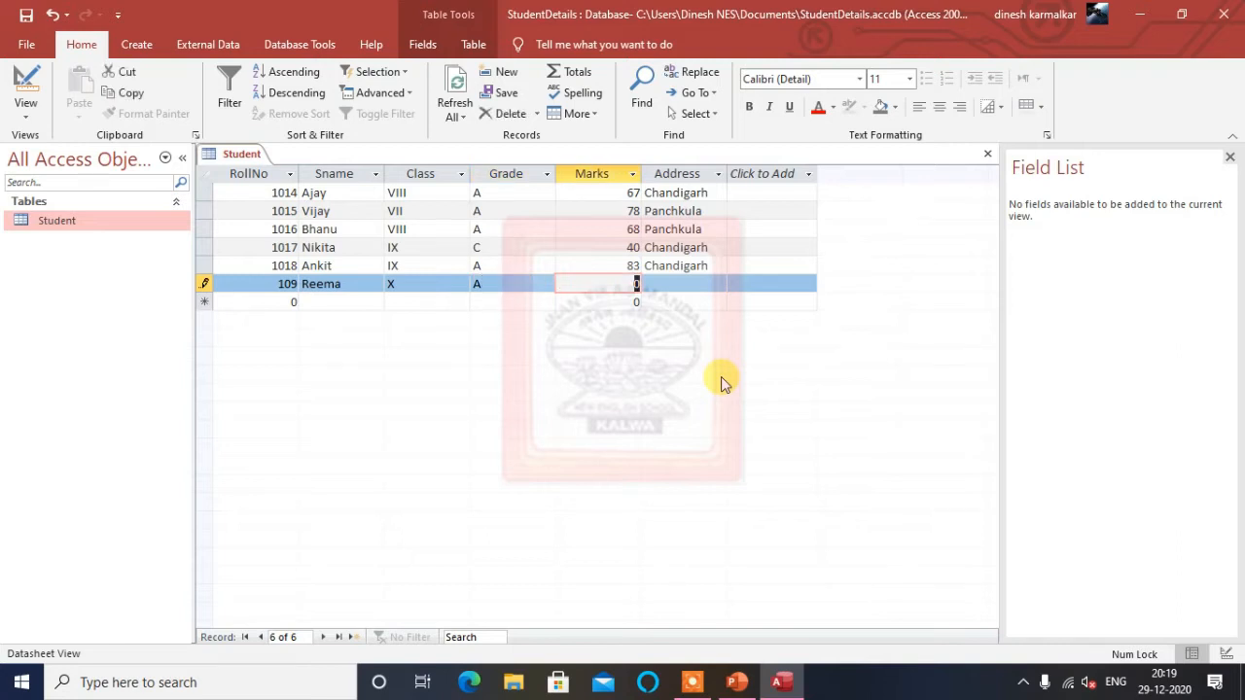
text(88)
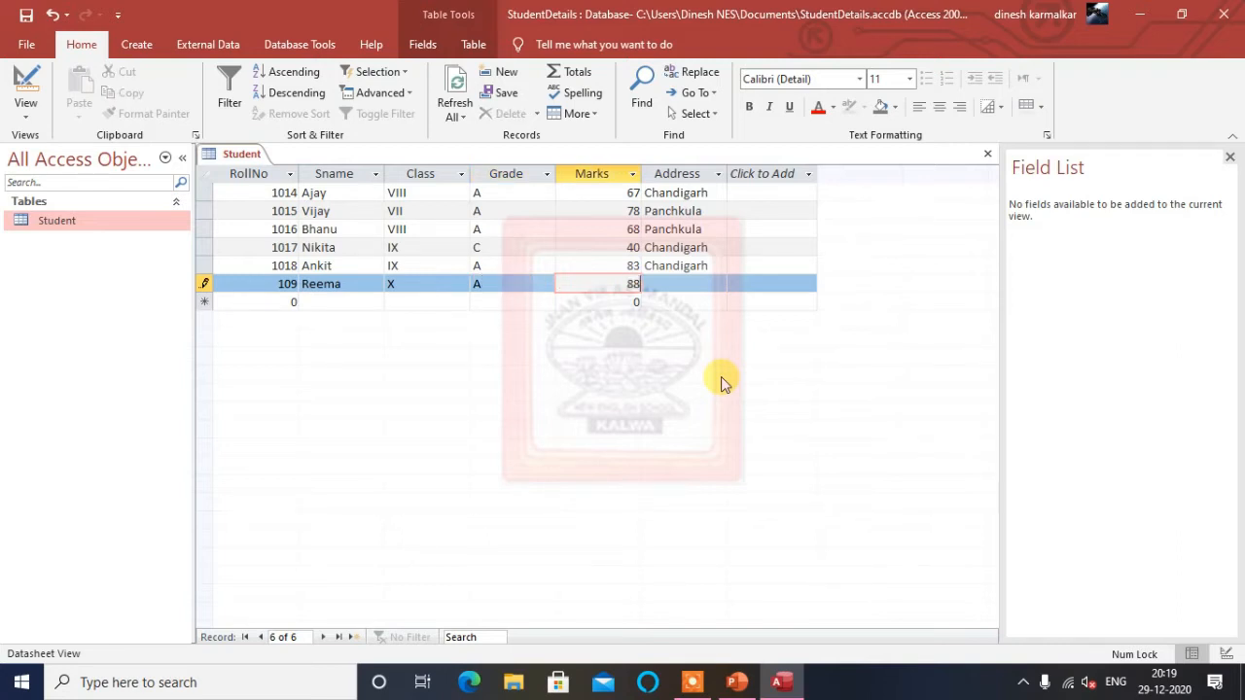
key(Tab)
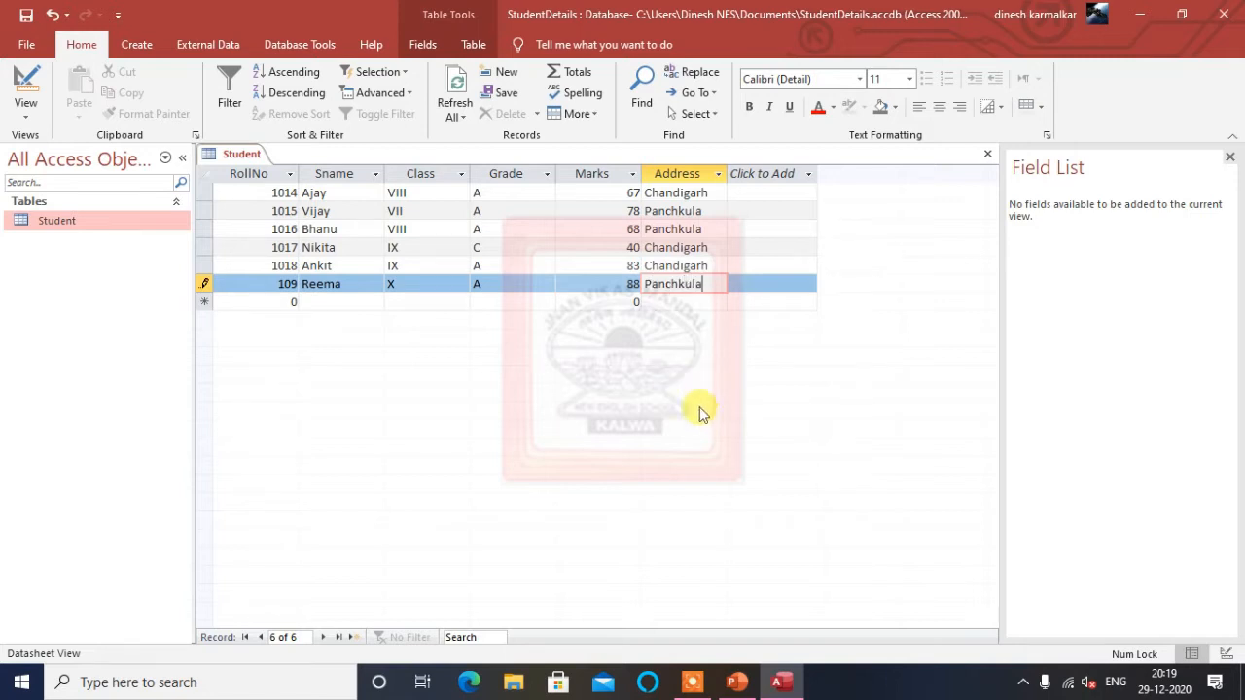
Step: Correct the last record's RollNo so it follows the sequence of the rows above, and save the Student table
click(288, 283)
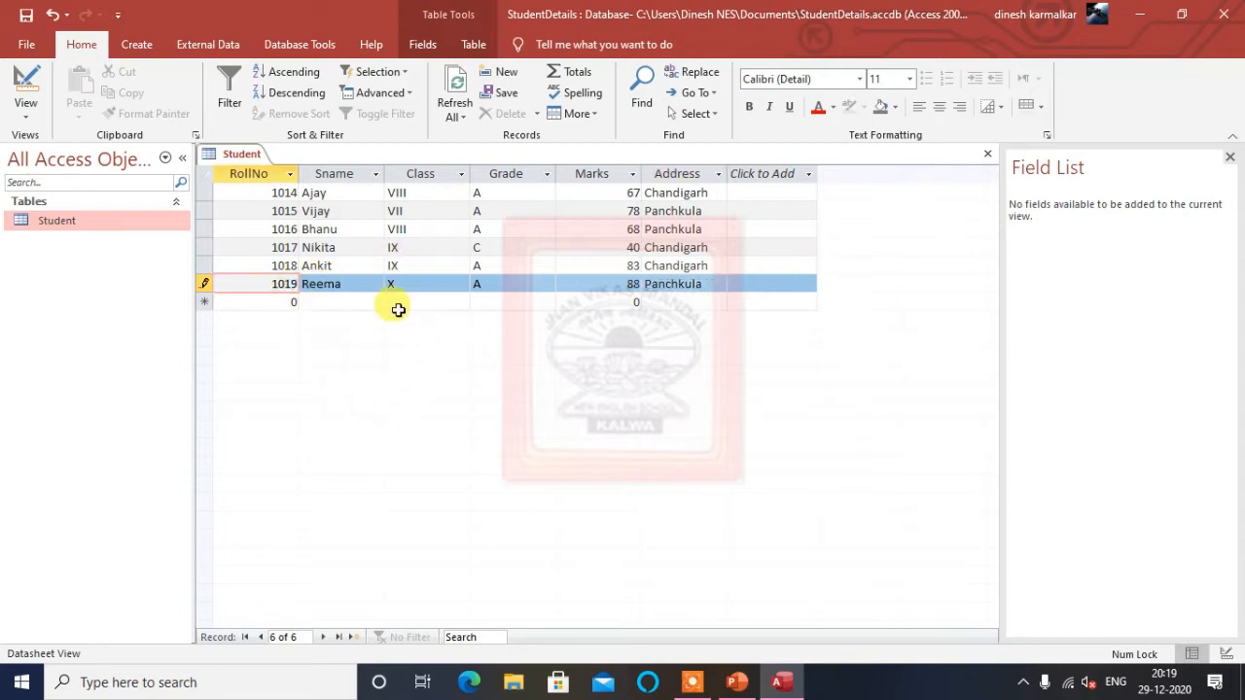
click(356, 284)
click(25, 17)
click(409, 283)
click(427, 264)
click(422, 247)
click(419, 228)
click(417, 210)
click(418, 192)
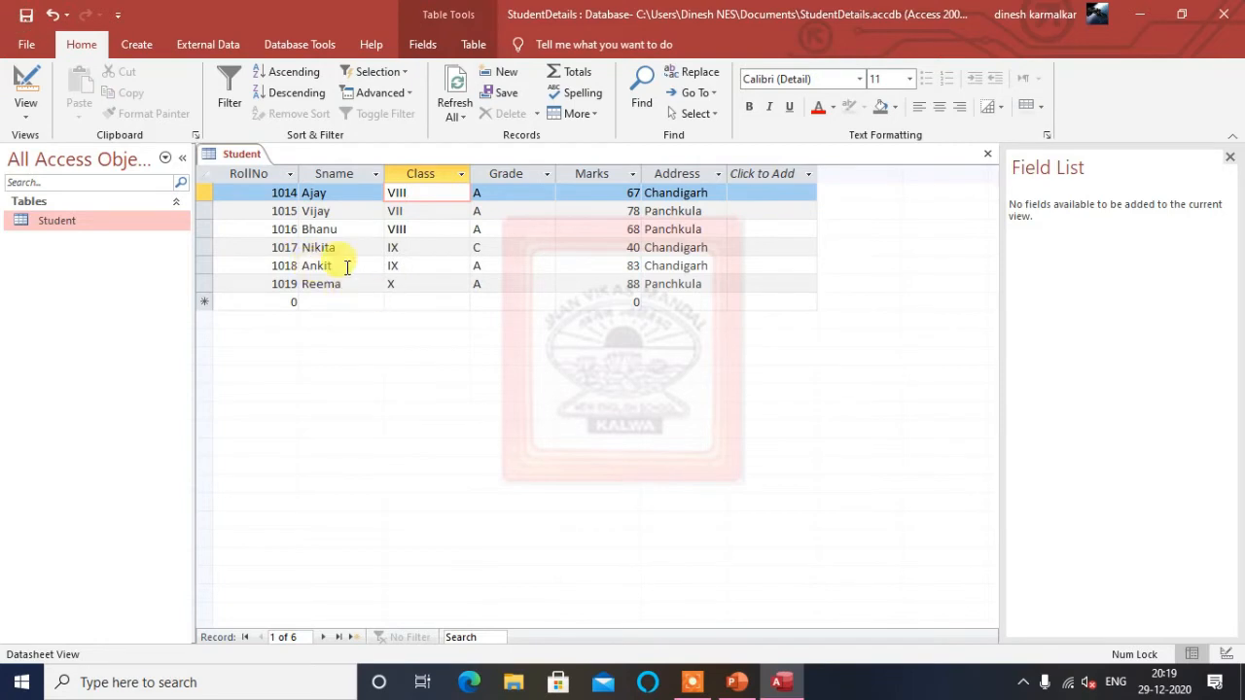
Step: Start a Report Wizard report on the Student table and add RollNo, Sname, Class, Grade, Marks and Address one at a time
click(135, 45)
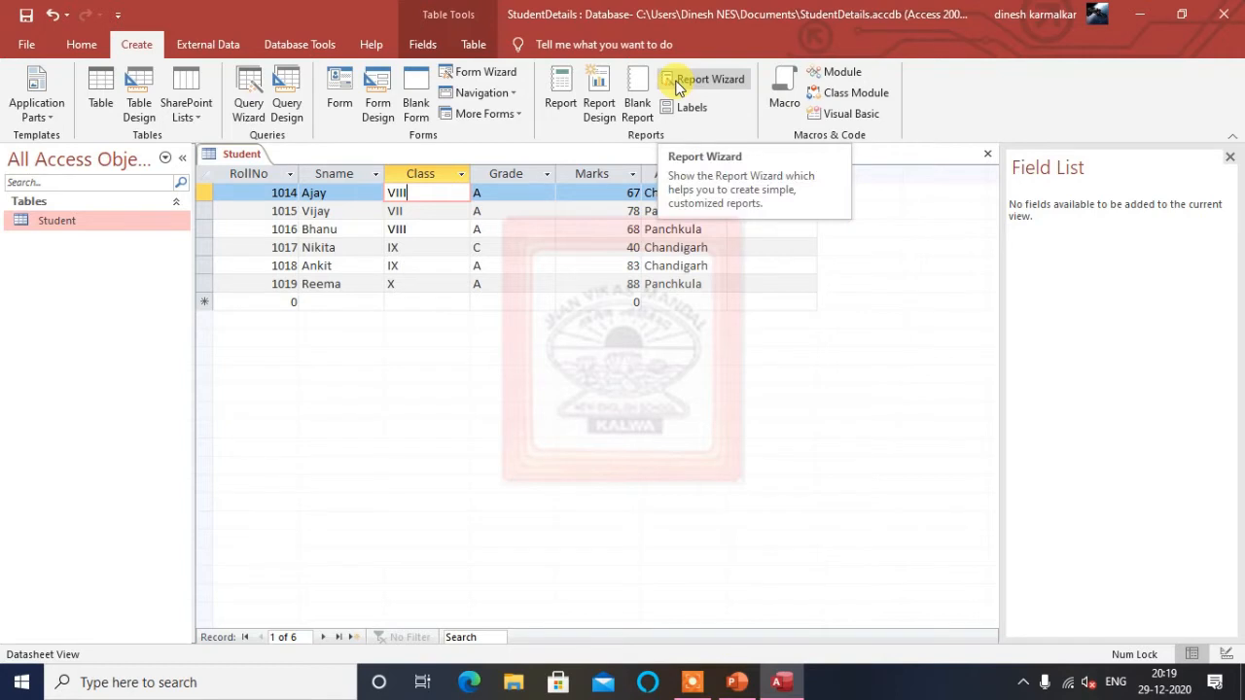
click(678, 82)
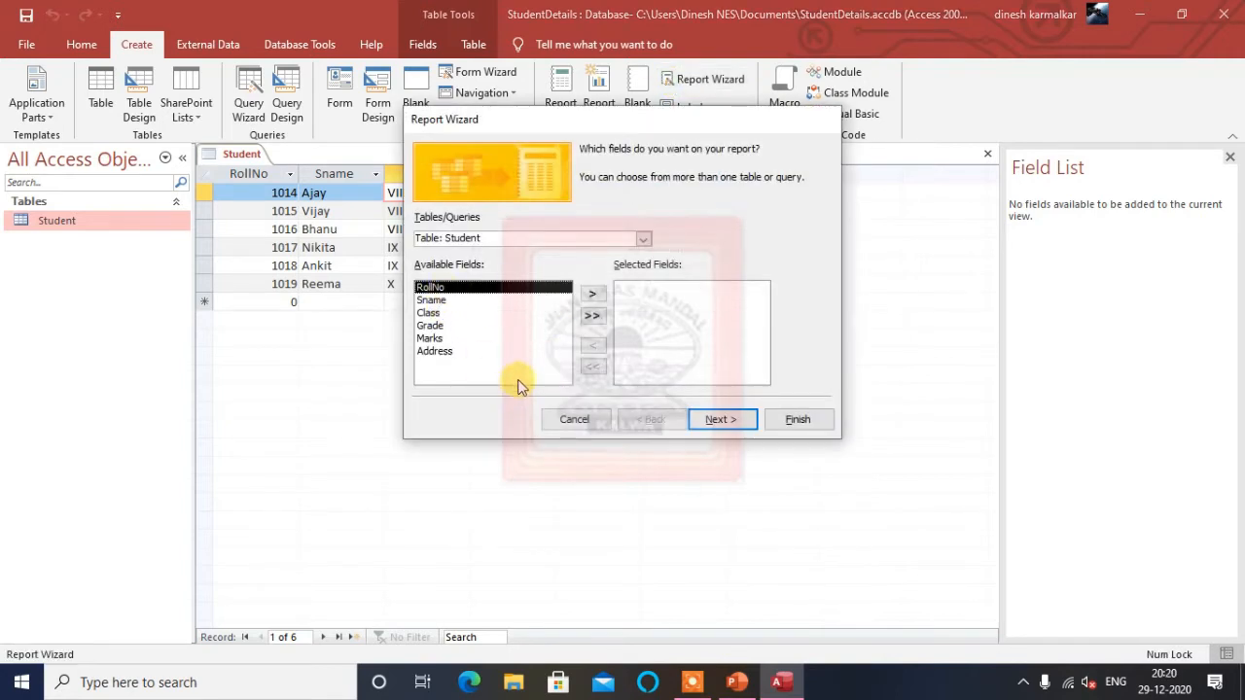
click(593, 295)
click(593, 295)
click(593, 295)
click(594, 295)
click(593, 295)
click(593, 295)
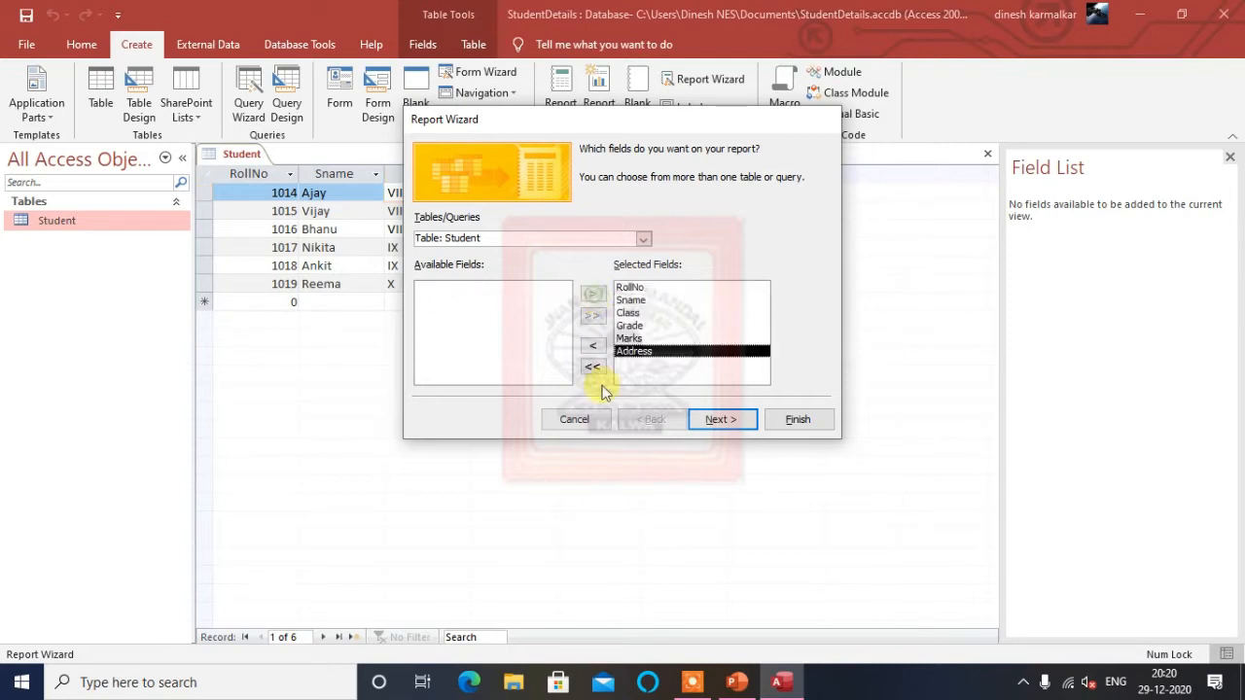
Step: Remove all the selected fields from the report and add them all back at once
click(593, 347)
click(593, 347)
click(593, 348)
click(594, 348)
click(593, 347)
click(593, 347)
click(594, 318)
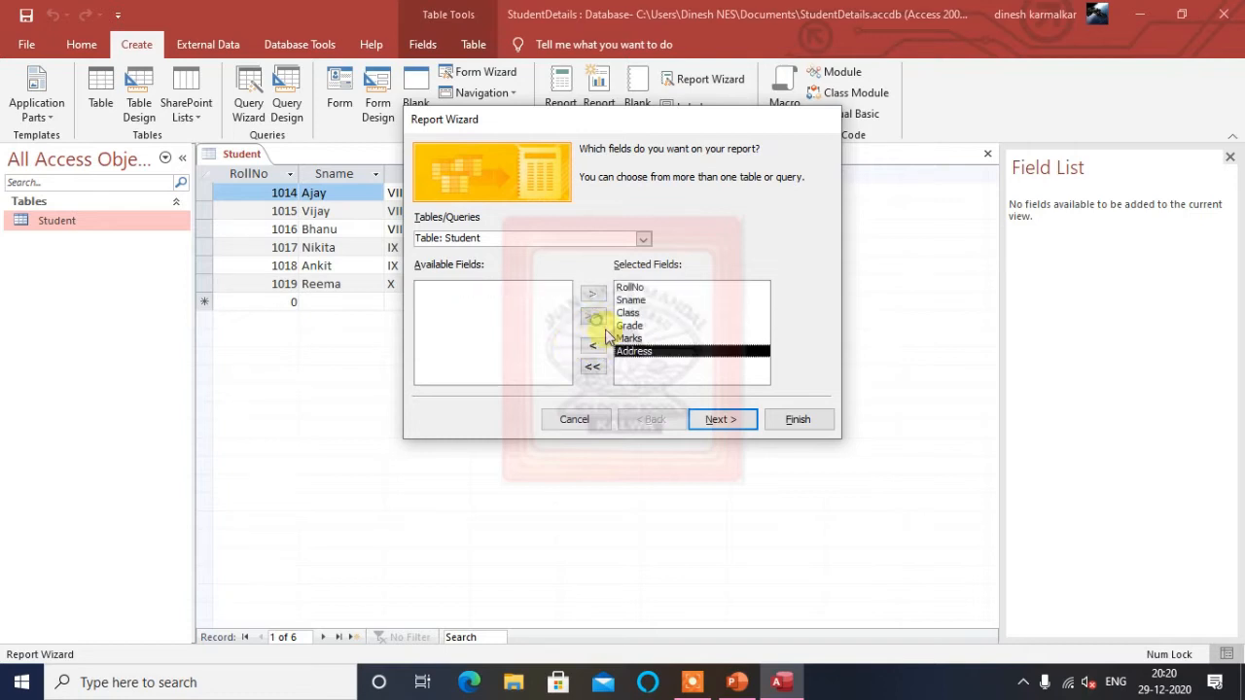
click(593, 370)
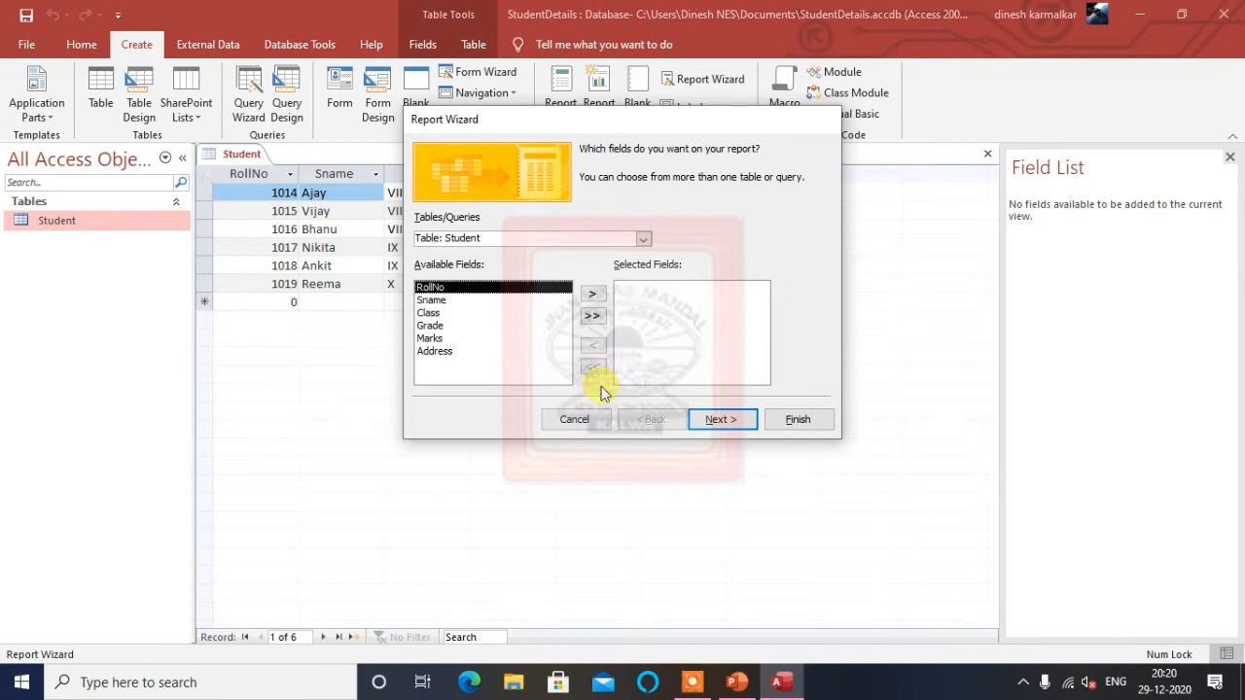
click(594, 318)
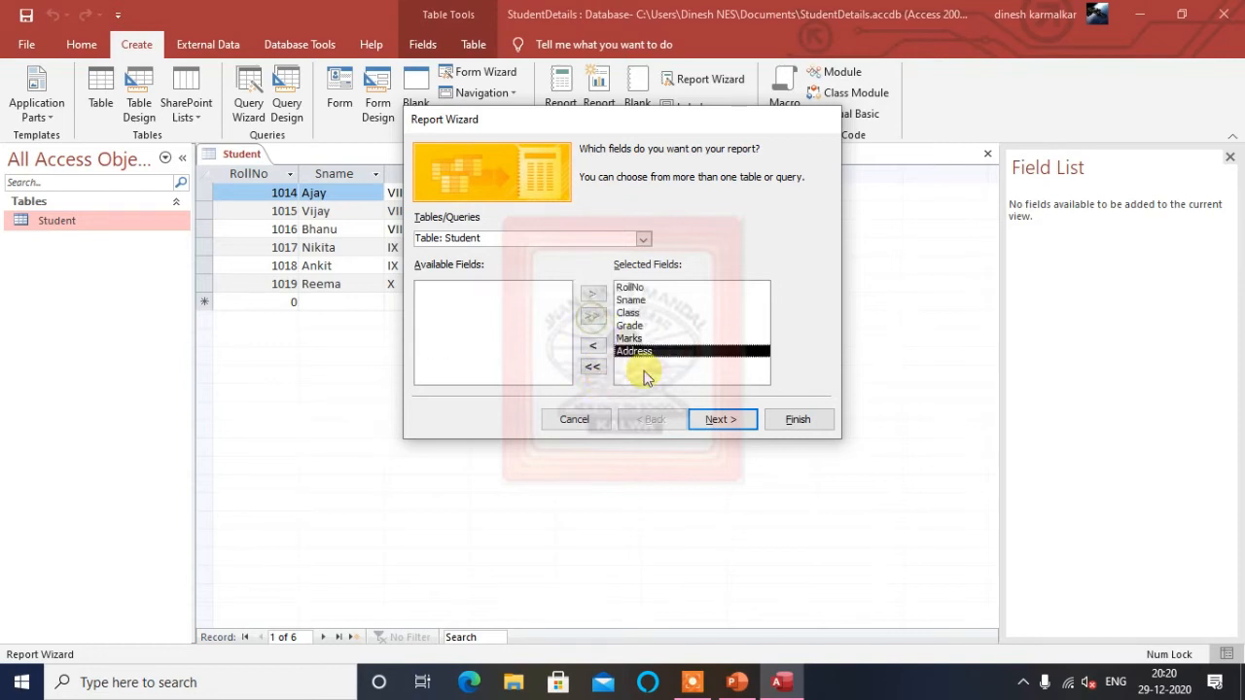
Step: Keep the report ungrouped and unsorted in the tabular portrait layout, title it StudentReport1, and finish the wizard with a preview
click(718, 420)
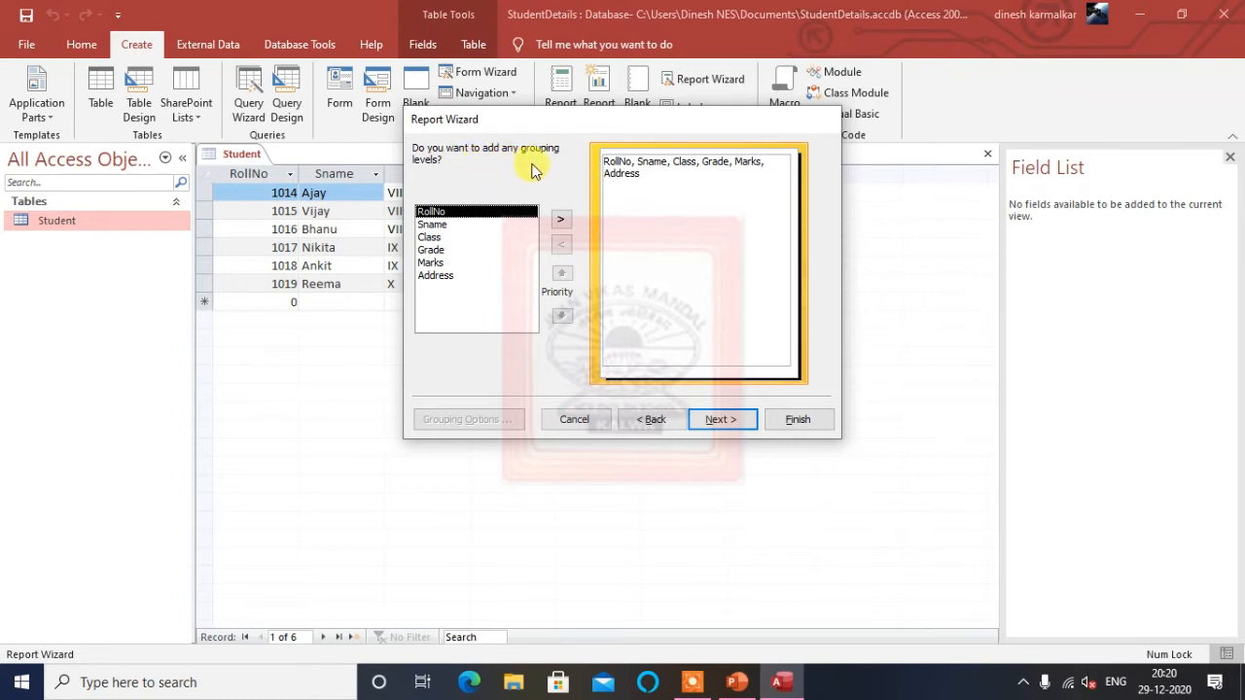
click(720, 420)
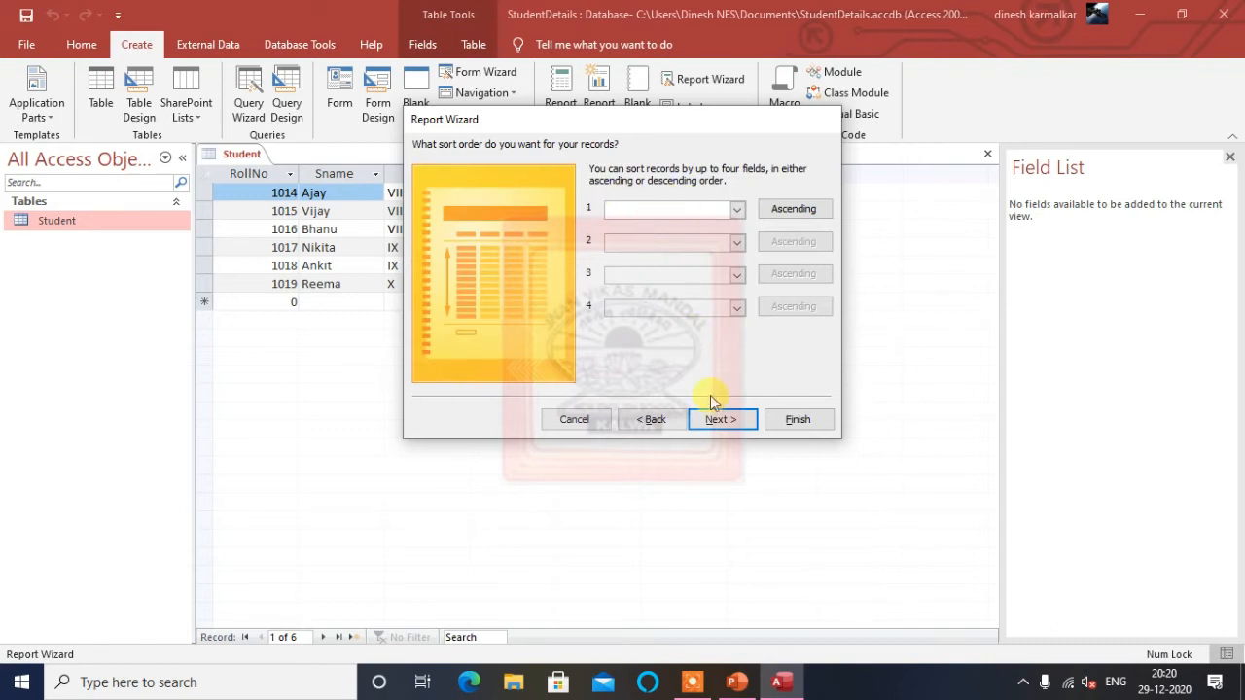
click(718, 419)
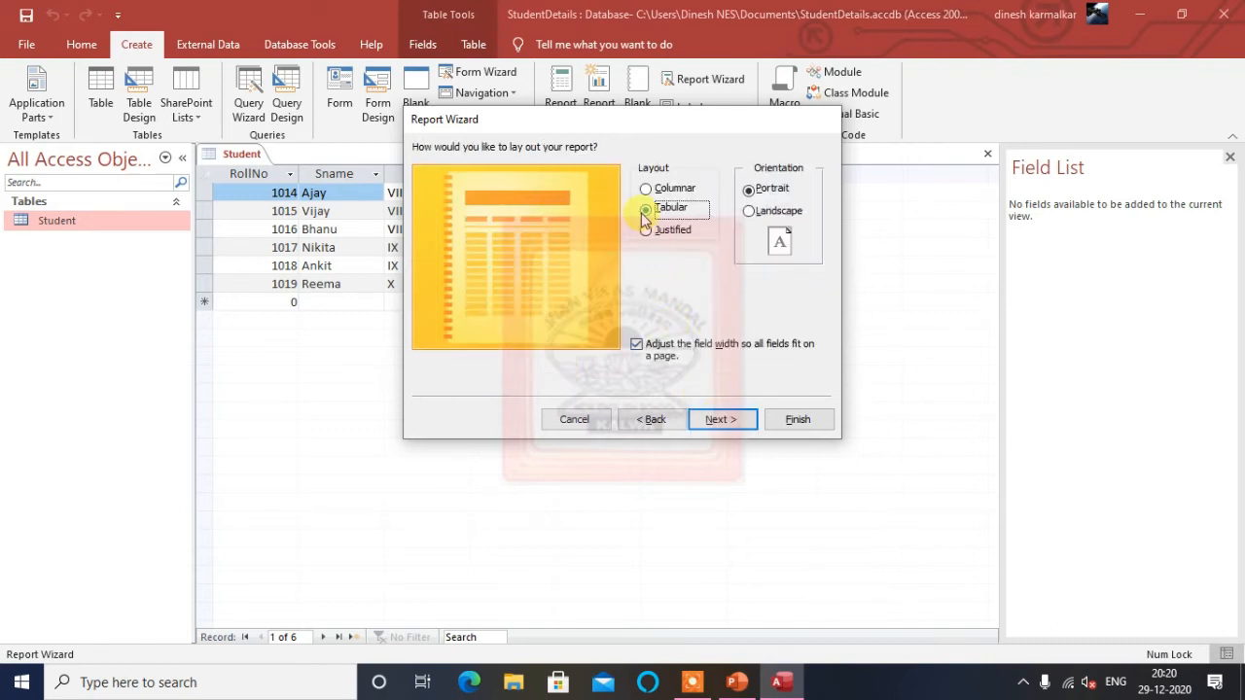
click(719, 420)
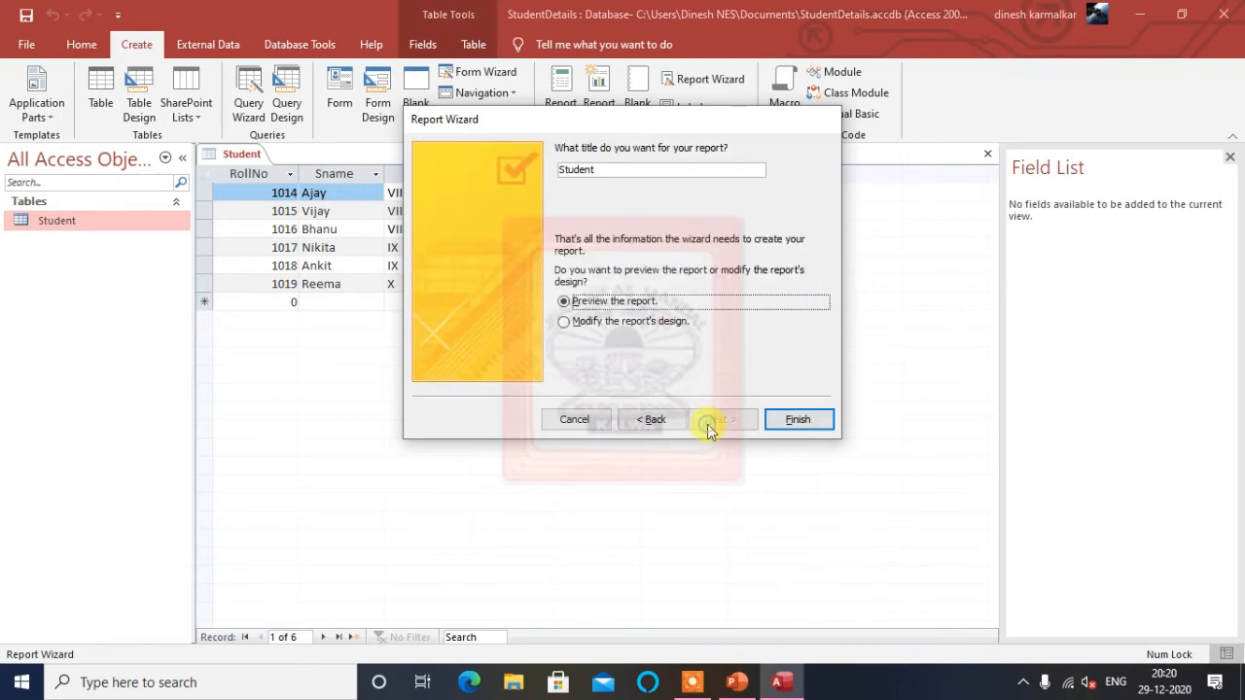
click(599, 173)
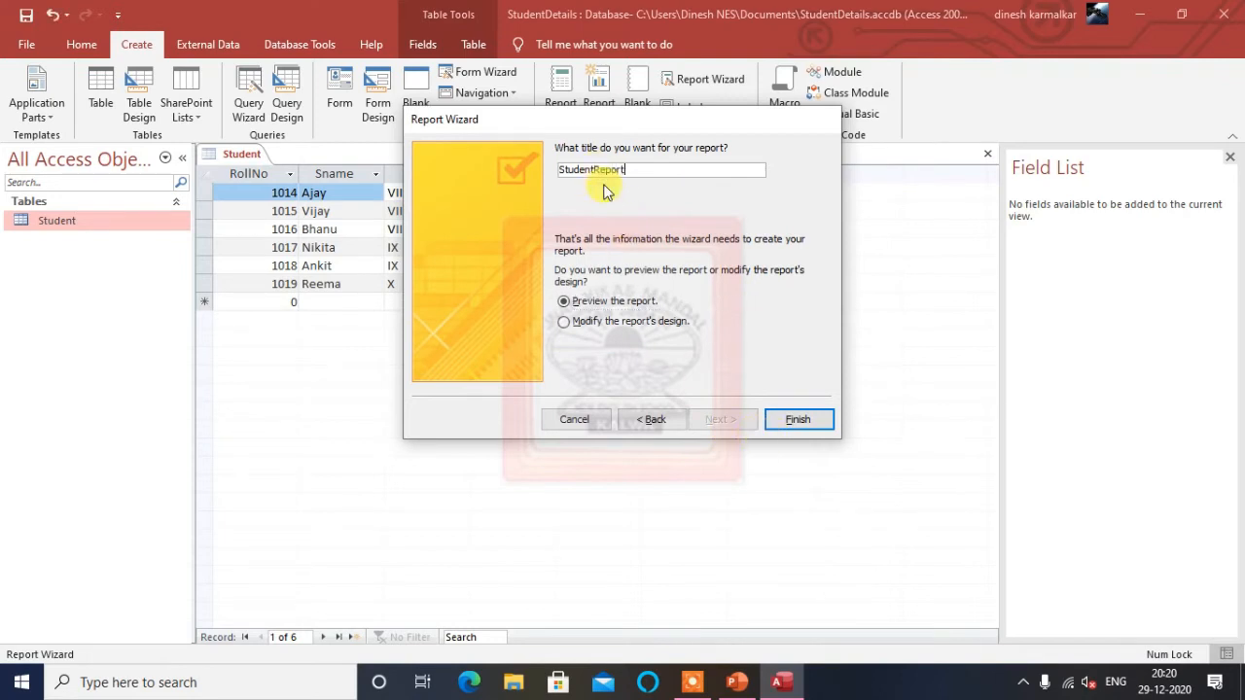
click(779, 426)
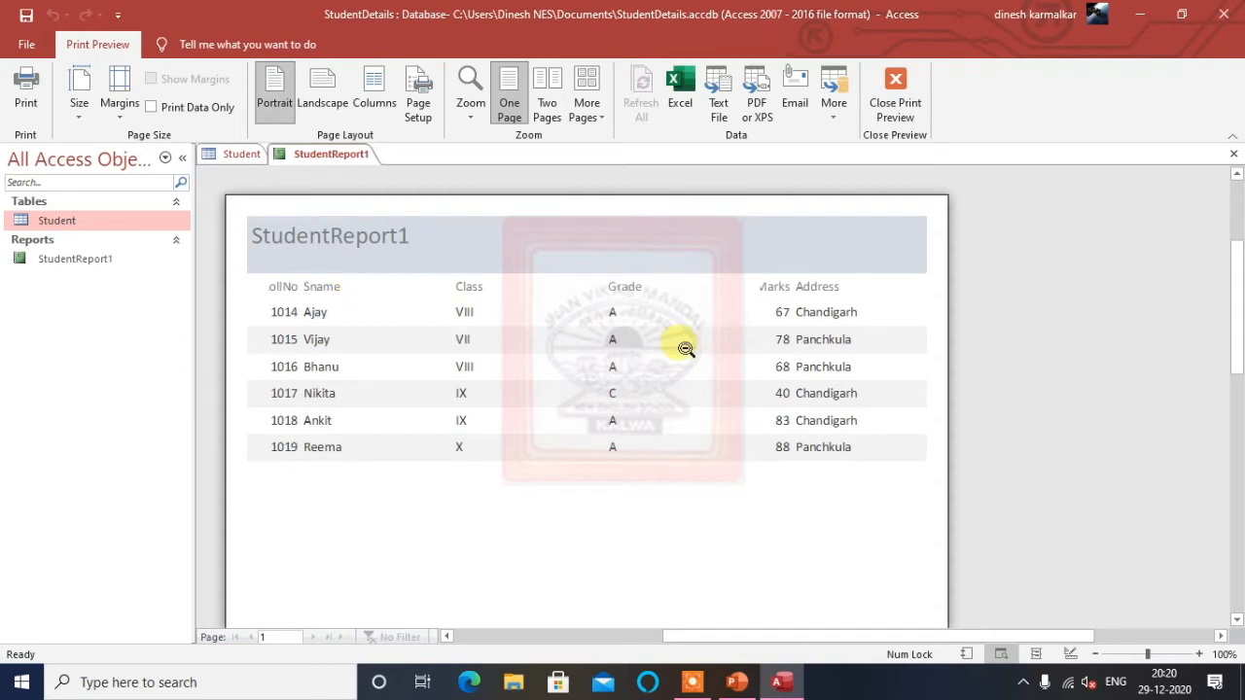
Step: Leave the print preview for the report's design and widen the RollNo and Marks page header labels to fit their text
click(895, 92)
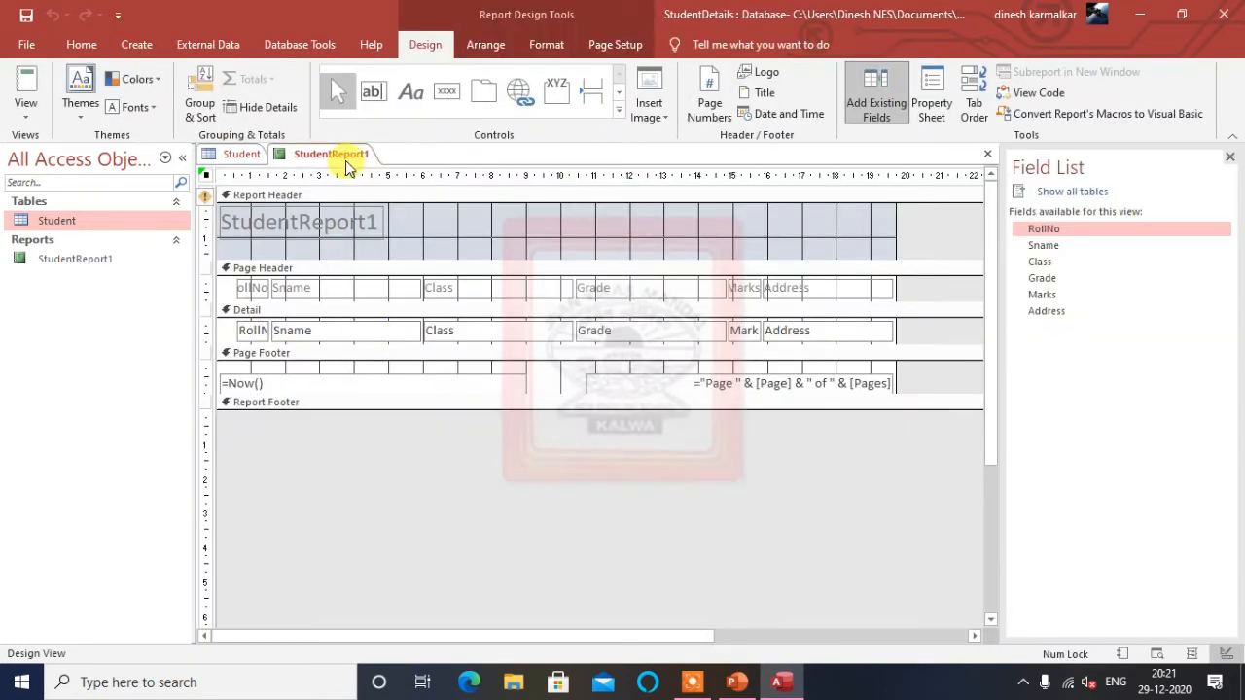
click(241, 288)
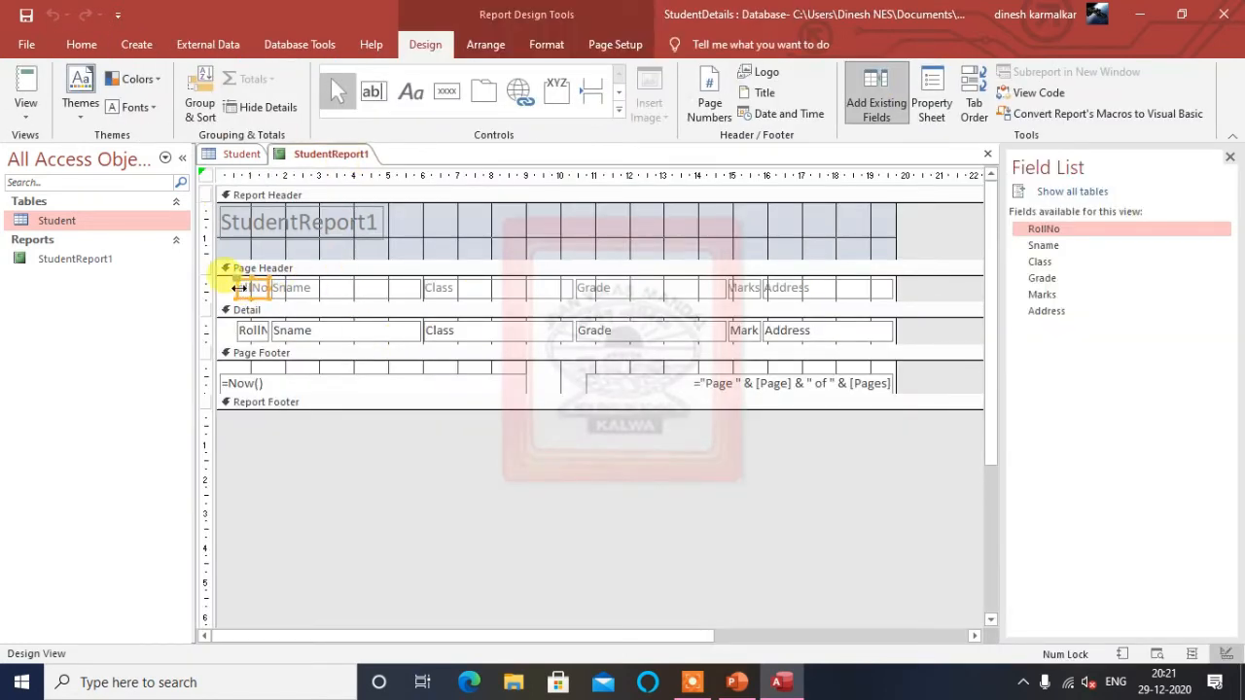
click(233, 288)
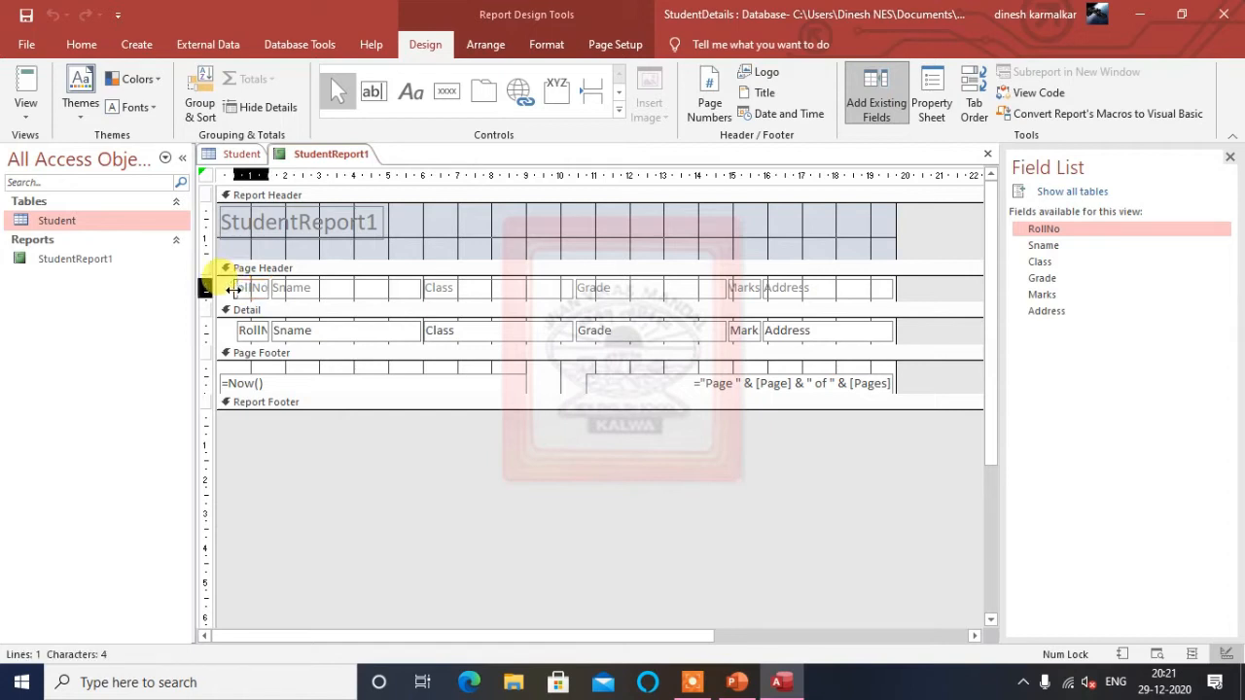
drag(232, 289, 224, 289)
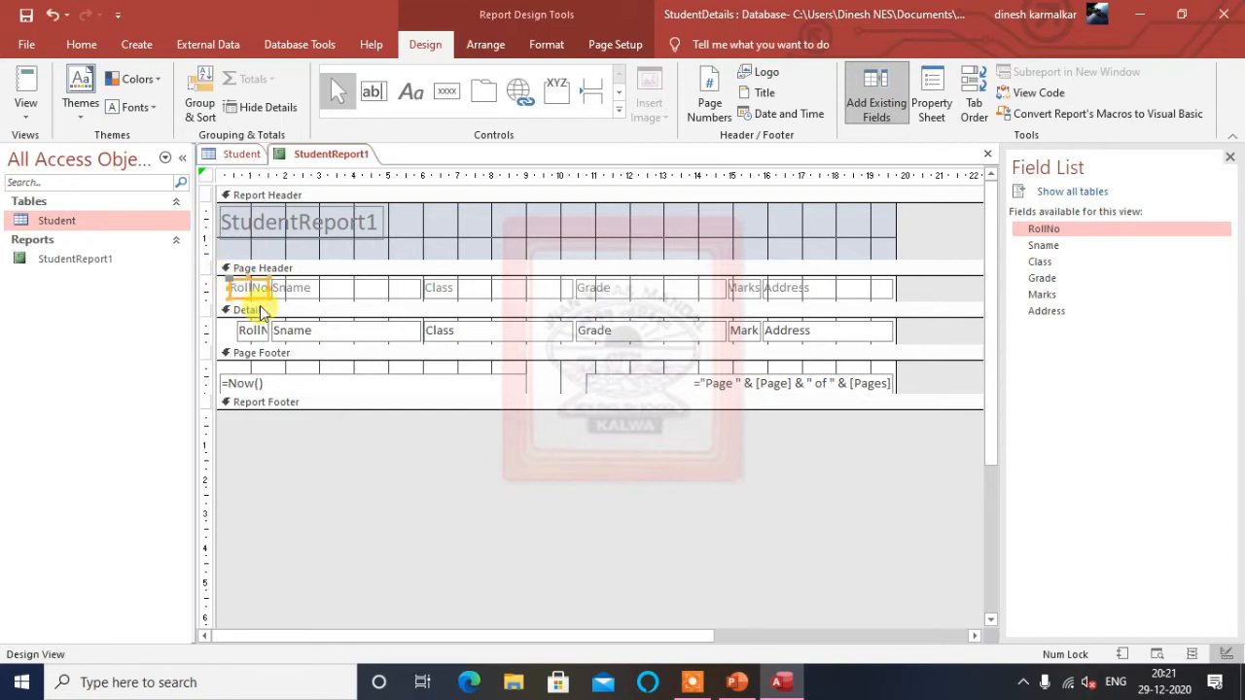
click(731, 288)
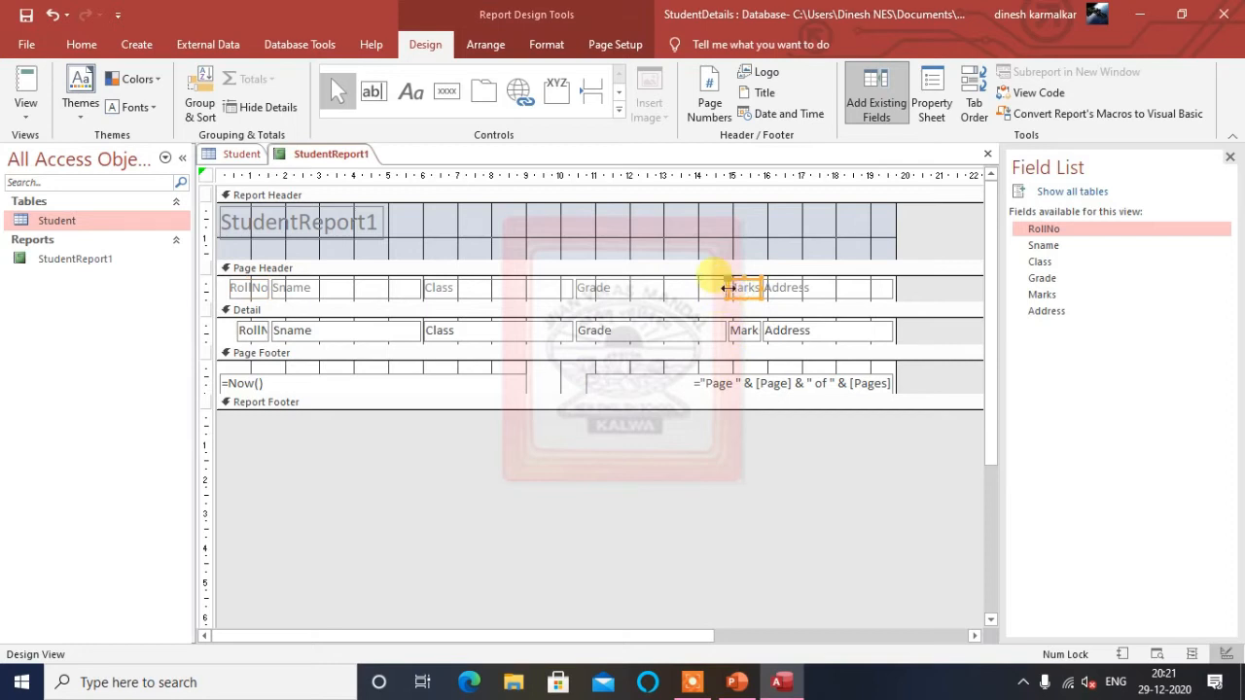
click(724, 288)
drag(727, 288, 719, 288)
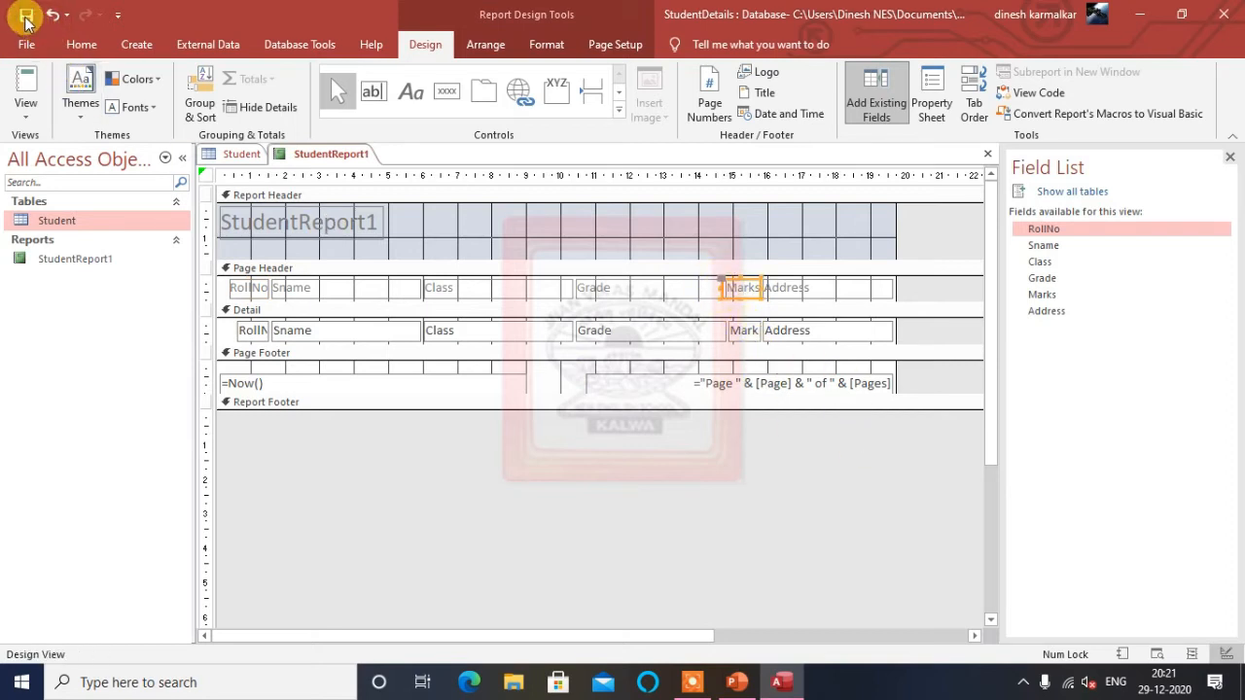
Step: Save and close StudentReport1, and reopen it to view the adjusted headings
right_click(335, 154)
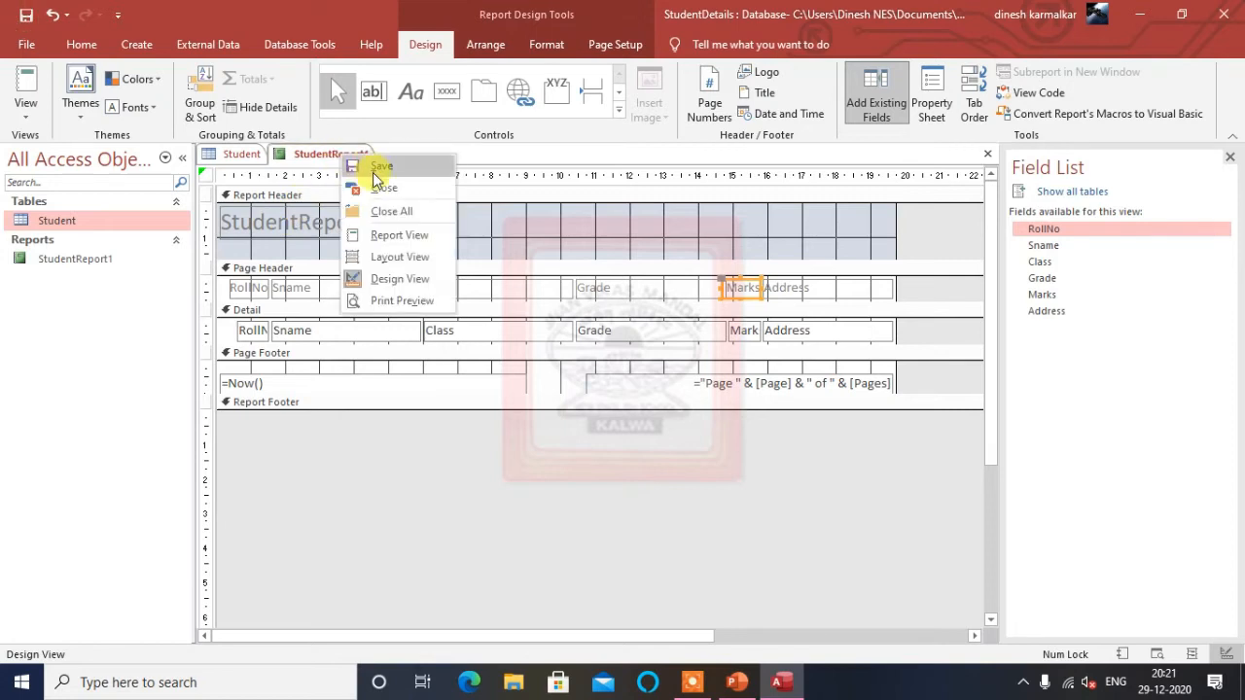
click(362, 187)
click(113, 264)
double_click(112, 263)
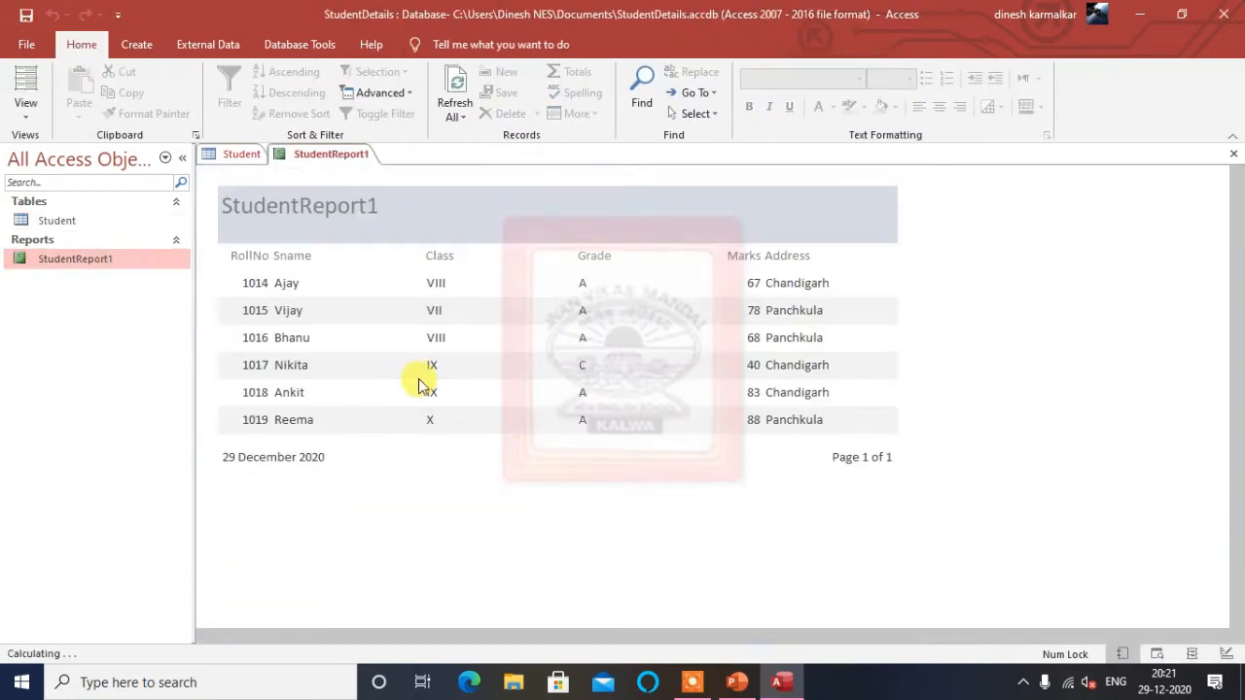
Step: Return to the Student table and create a new blank report
double_click(105, 222)
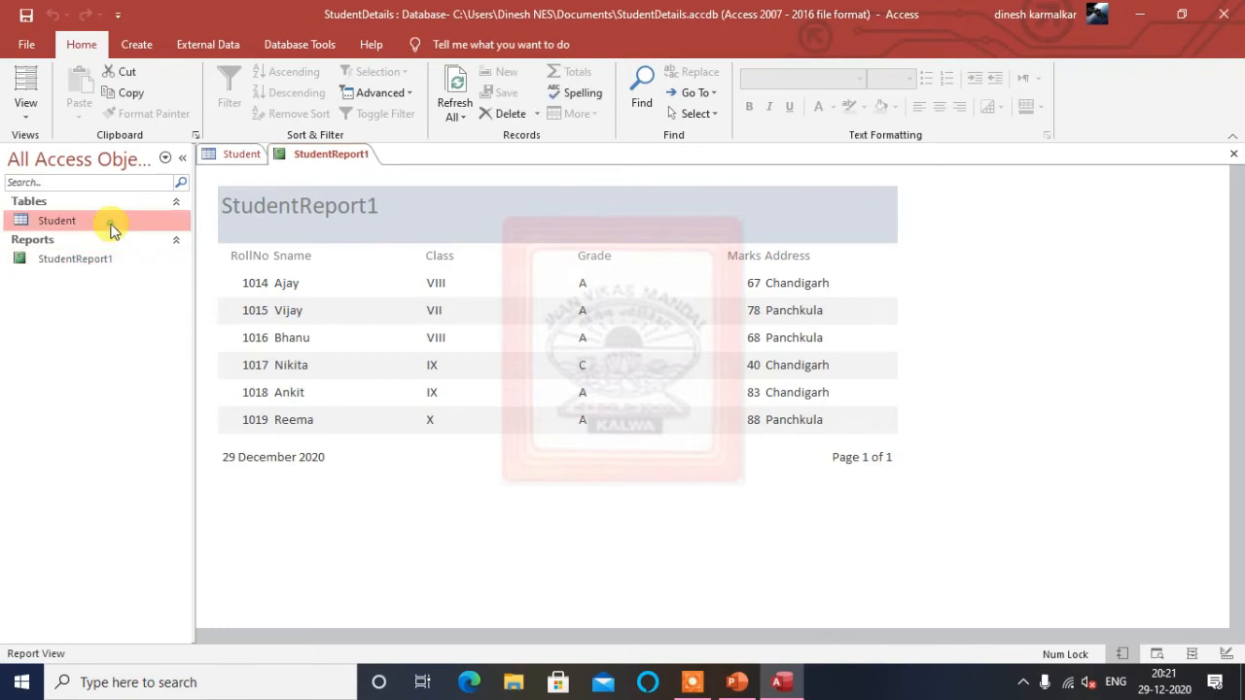
click(418, 214)
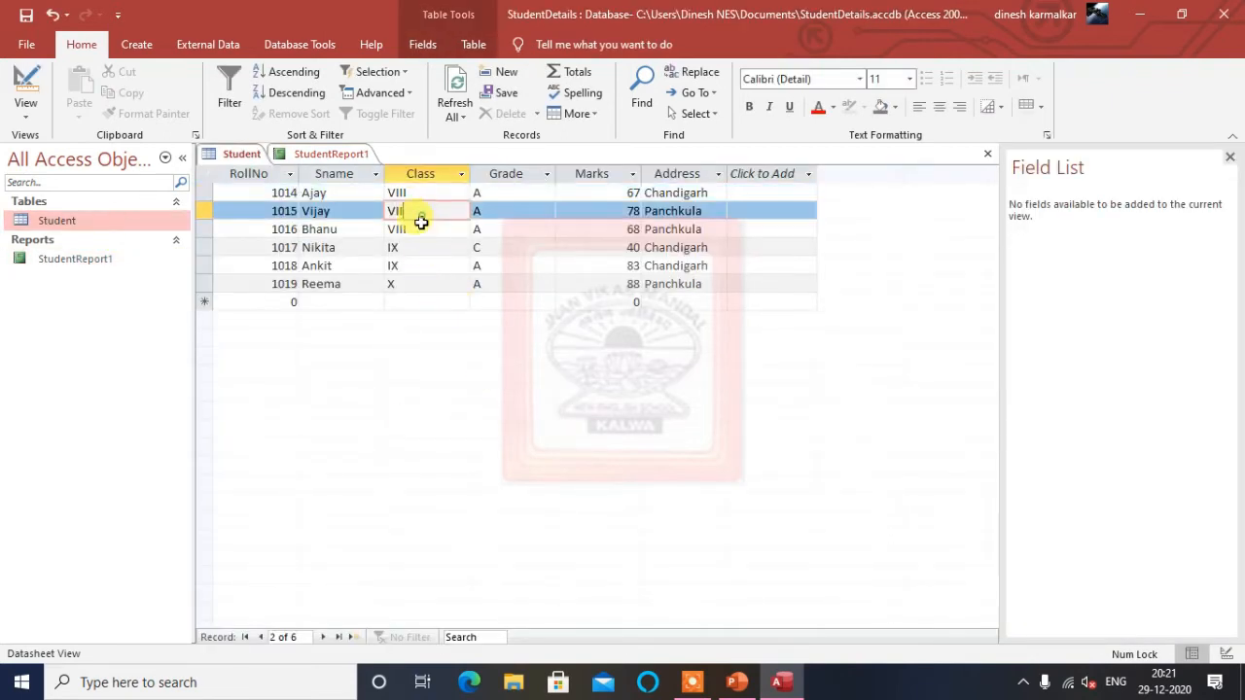
click(139, 44)
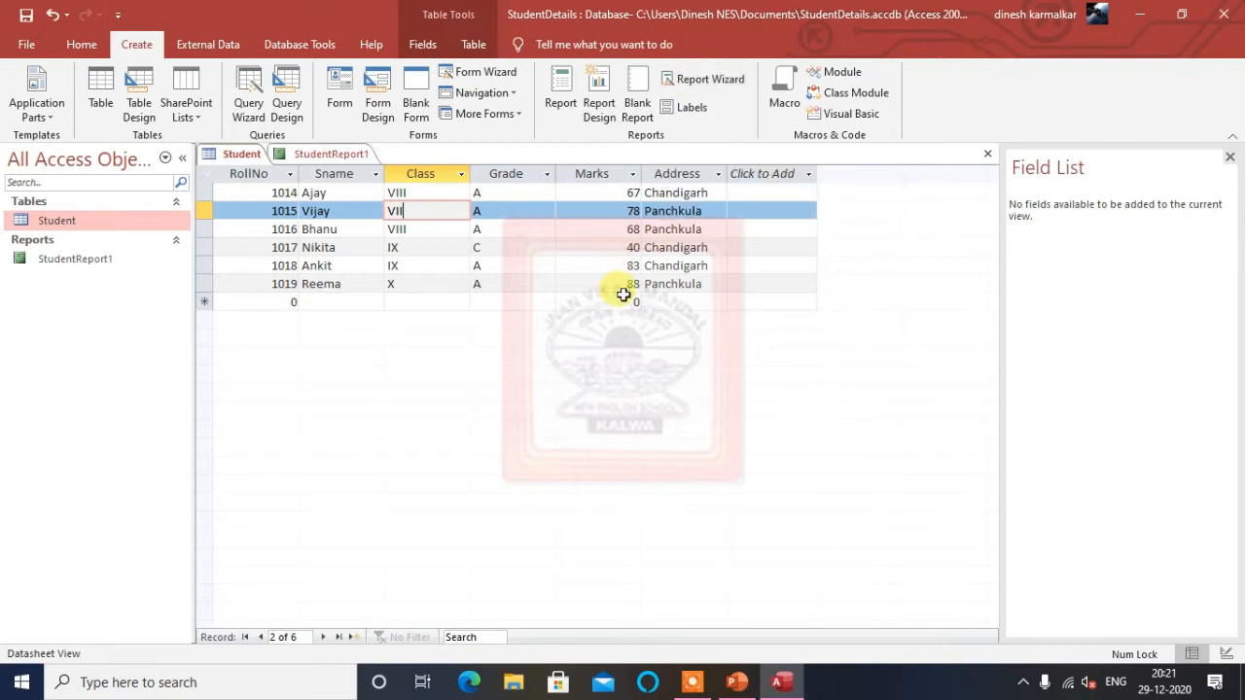
click(640, 119)
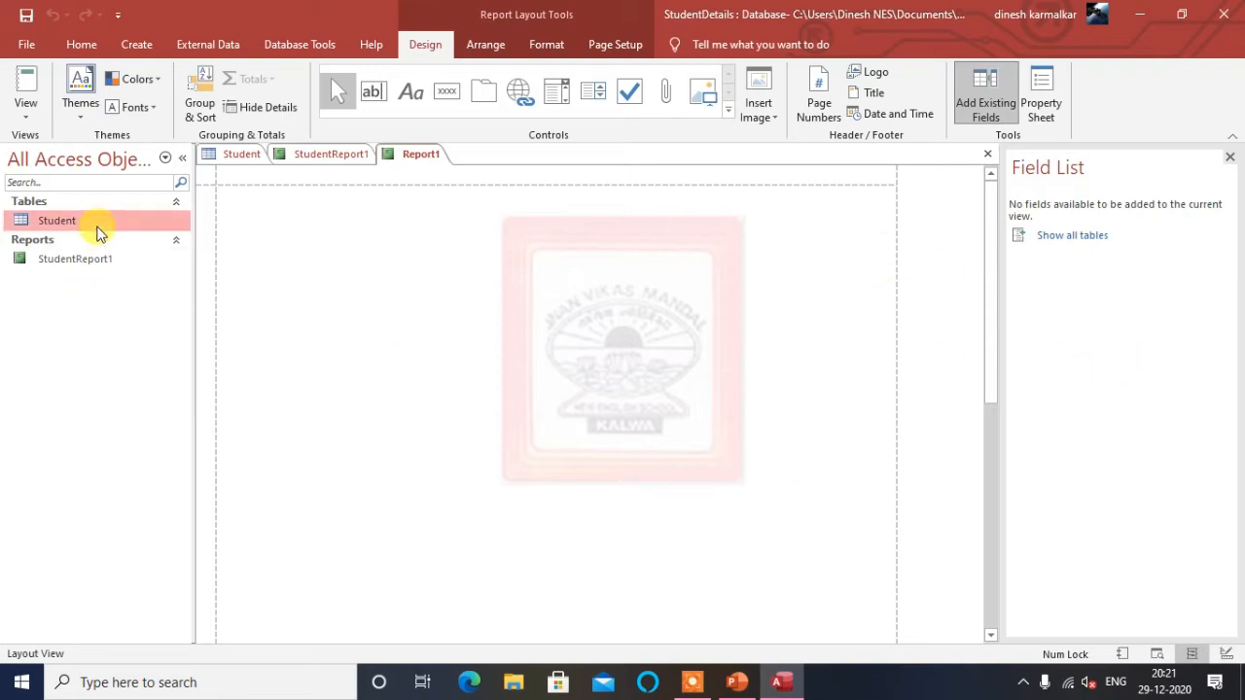
Step: Show all tables in the blank report's Field List and expand the Student table's fields
click(1059, 240)
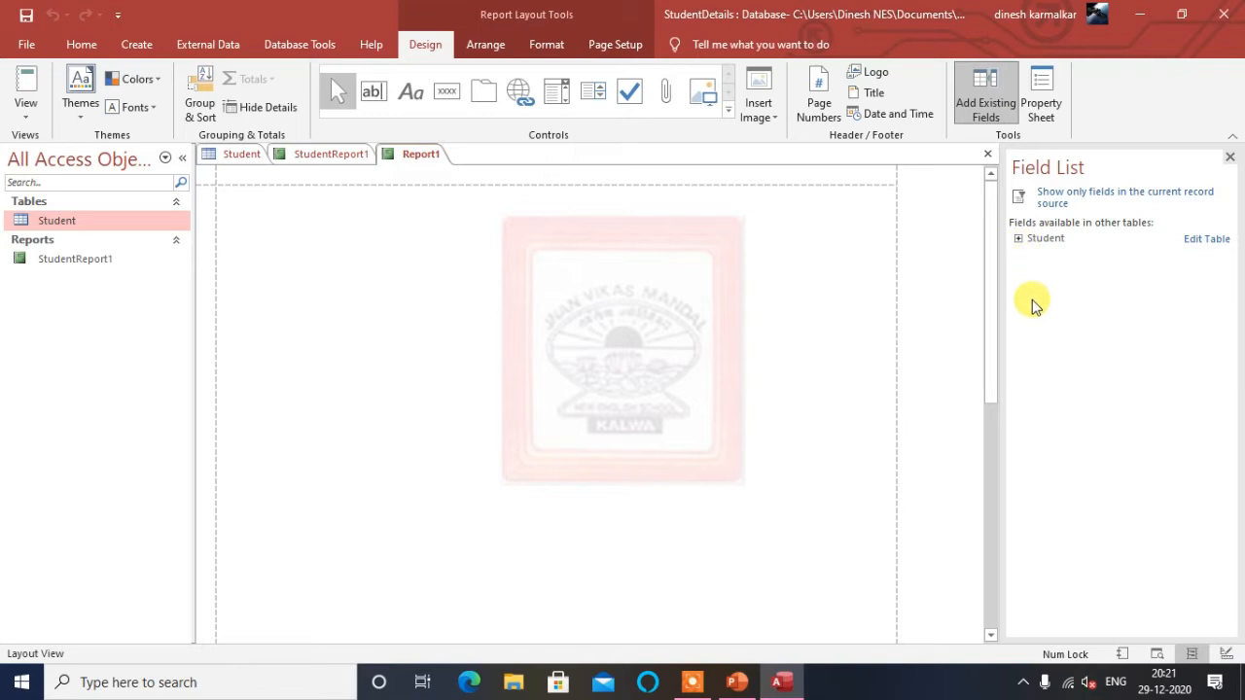
click(243, 156)
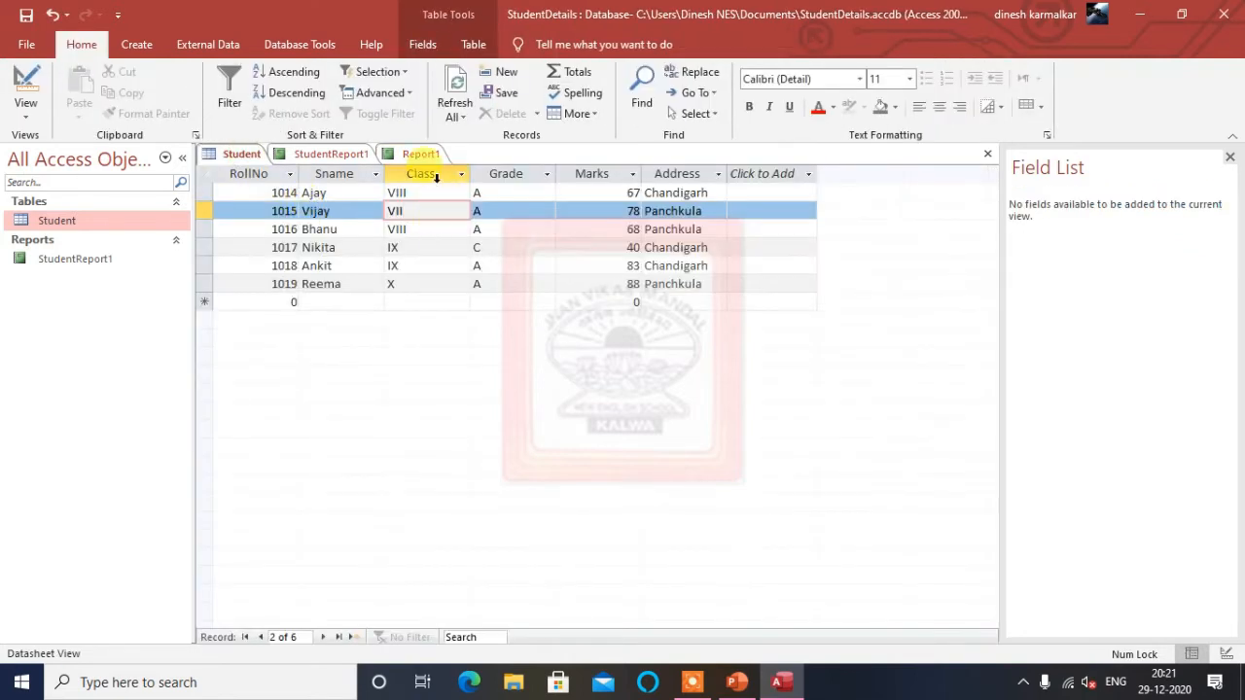
click(416, 159)
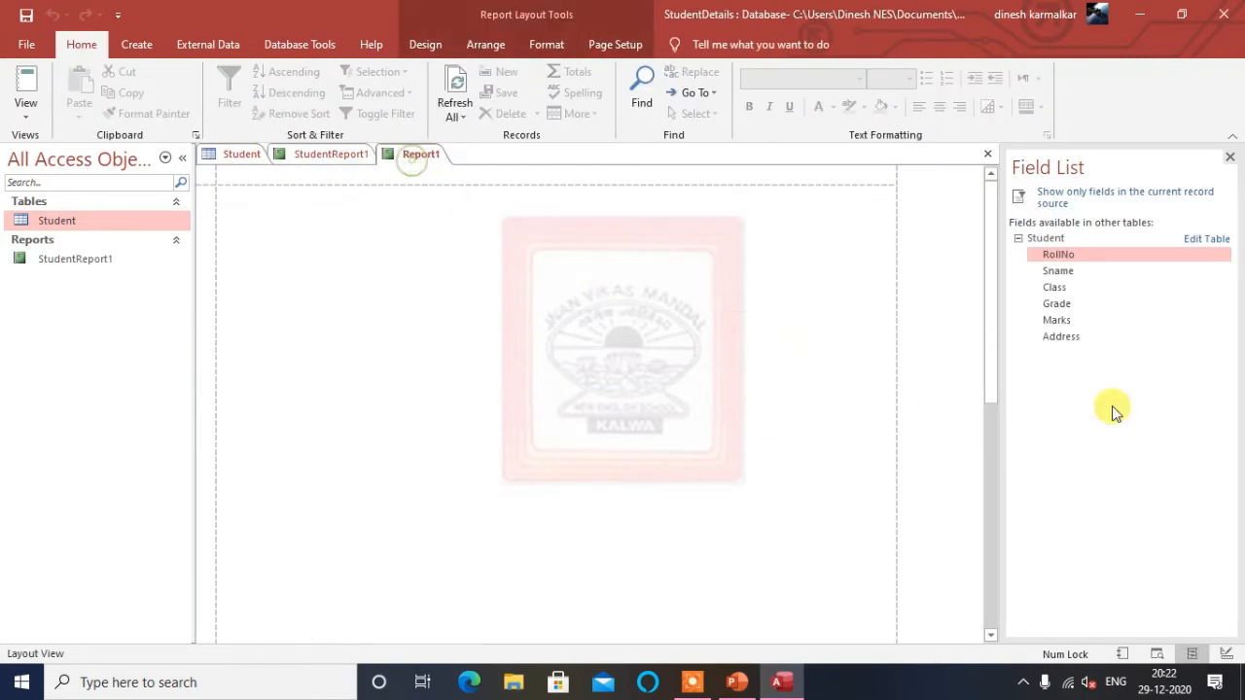
click(1019, 240)
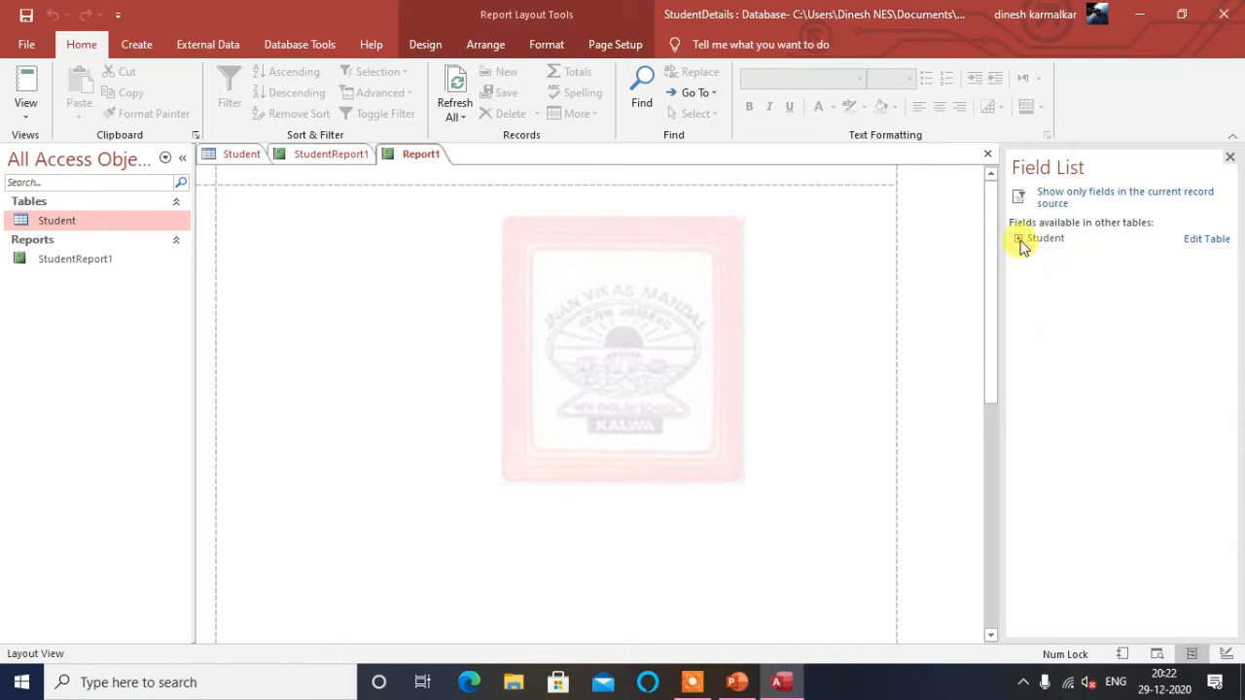
click(1019, 240)
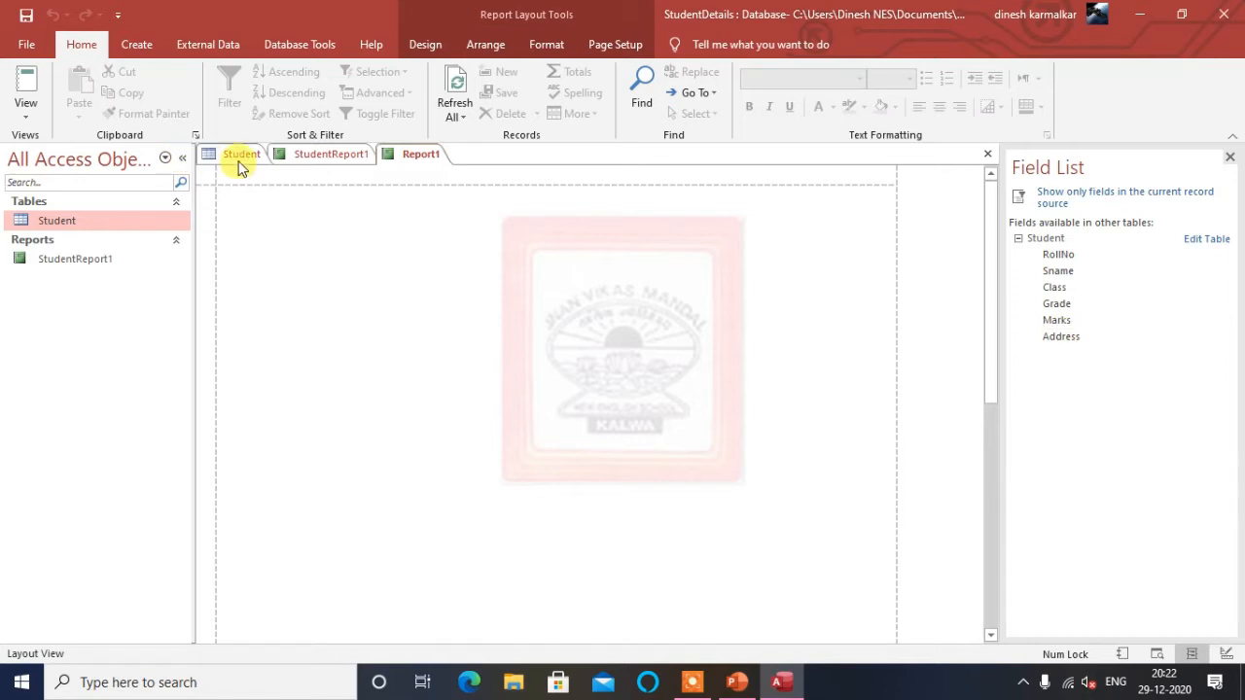
Step: Add the RollNo and Sname fields from the Student table to the blank report as its first two columns
click(1019, 239)
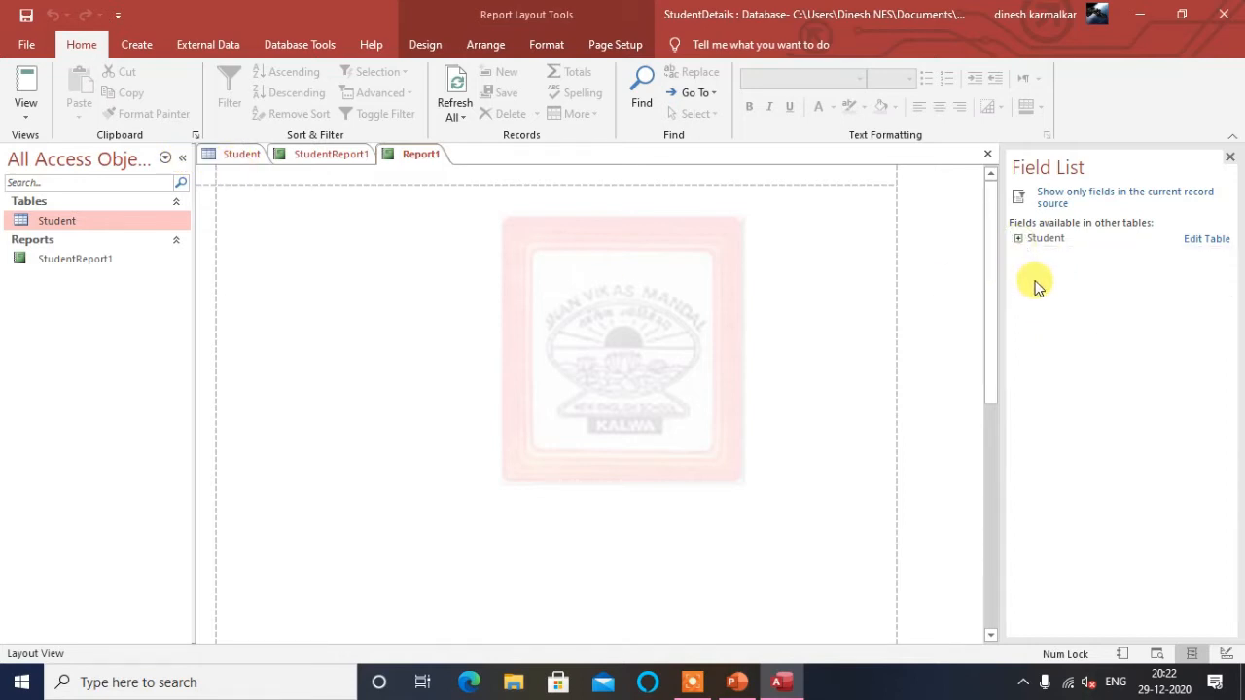
click(1019, 240)
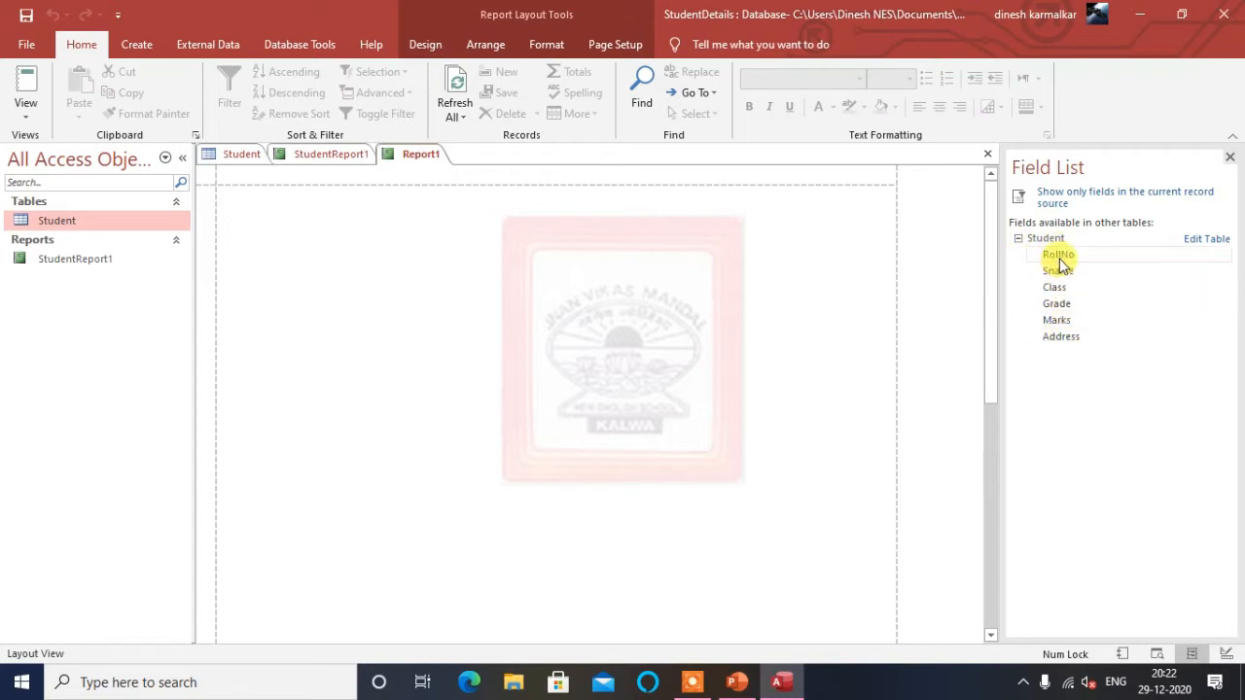
drag(1058, 256, 235, 222)
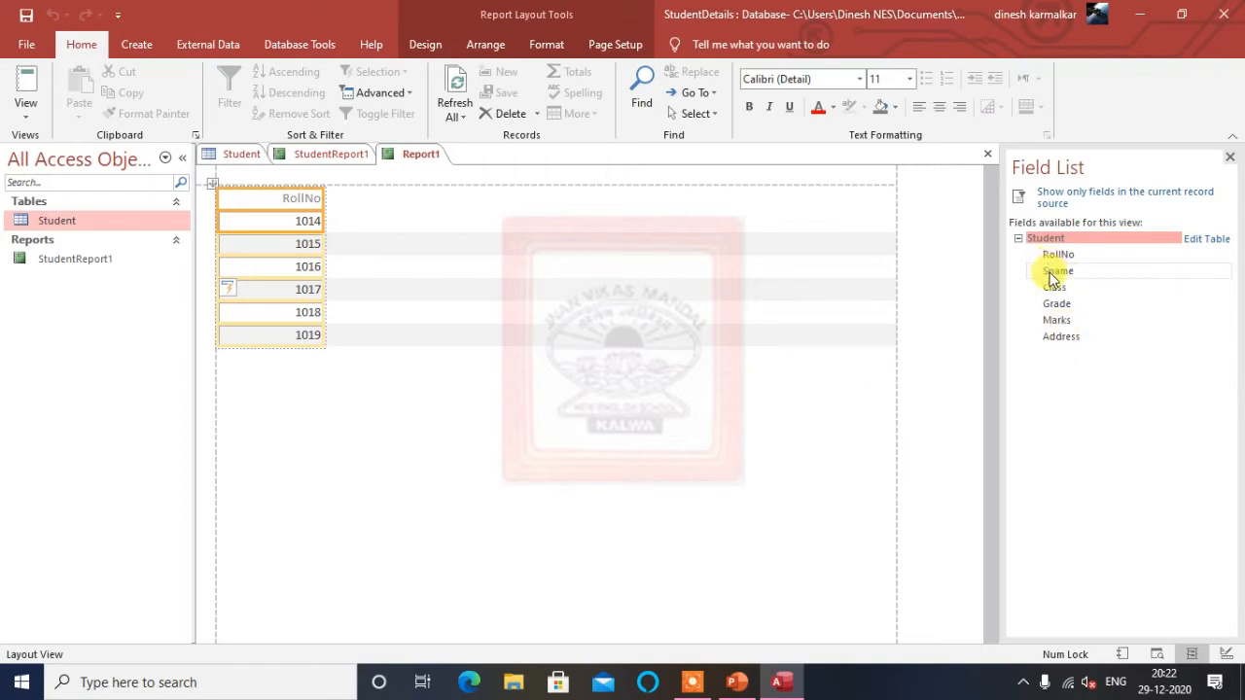
drag(1051, 278, 360, 214)
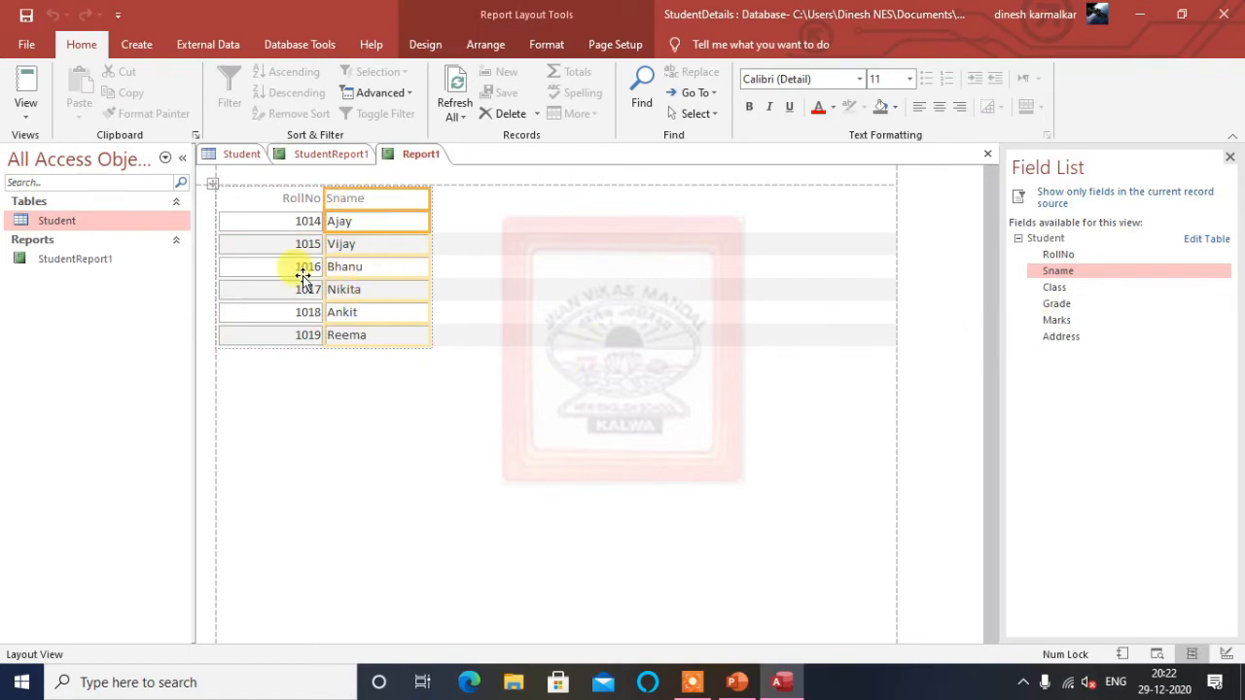
Step: Narrow the report's RollNo and Sname columns so they fit their contents closely
click(289, 204)
click(279, 259)
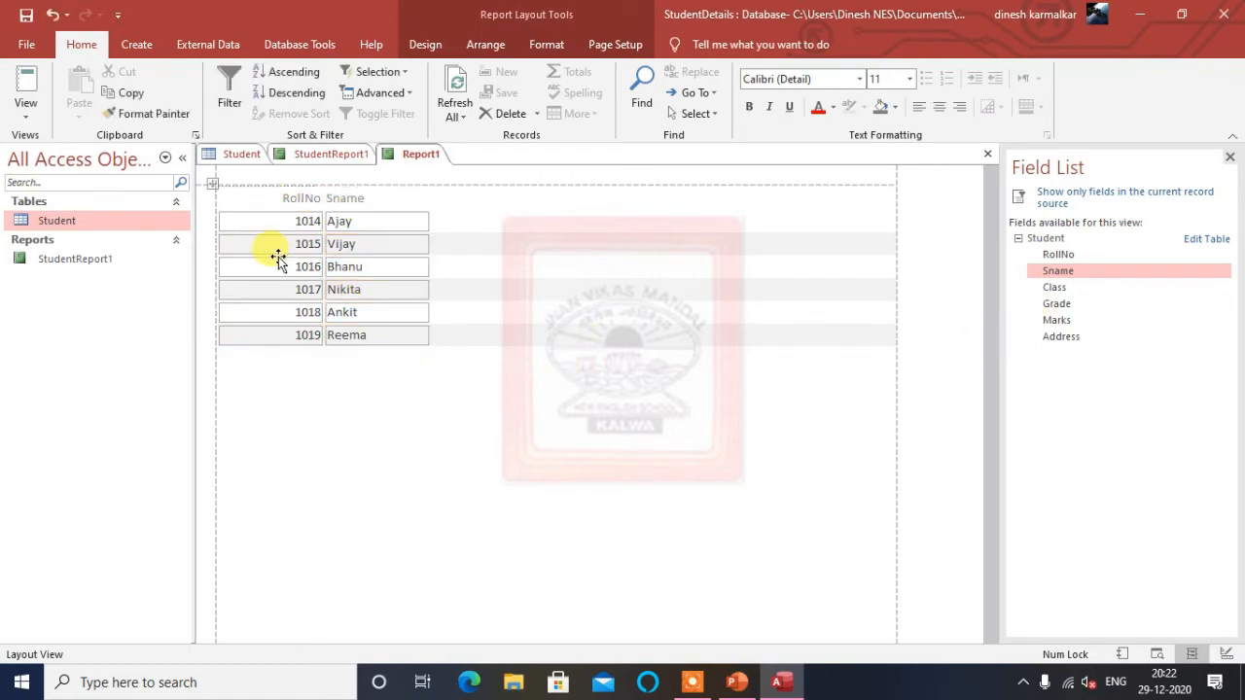
click(291, 198)
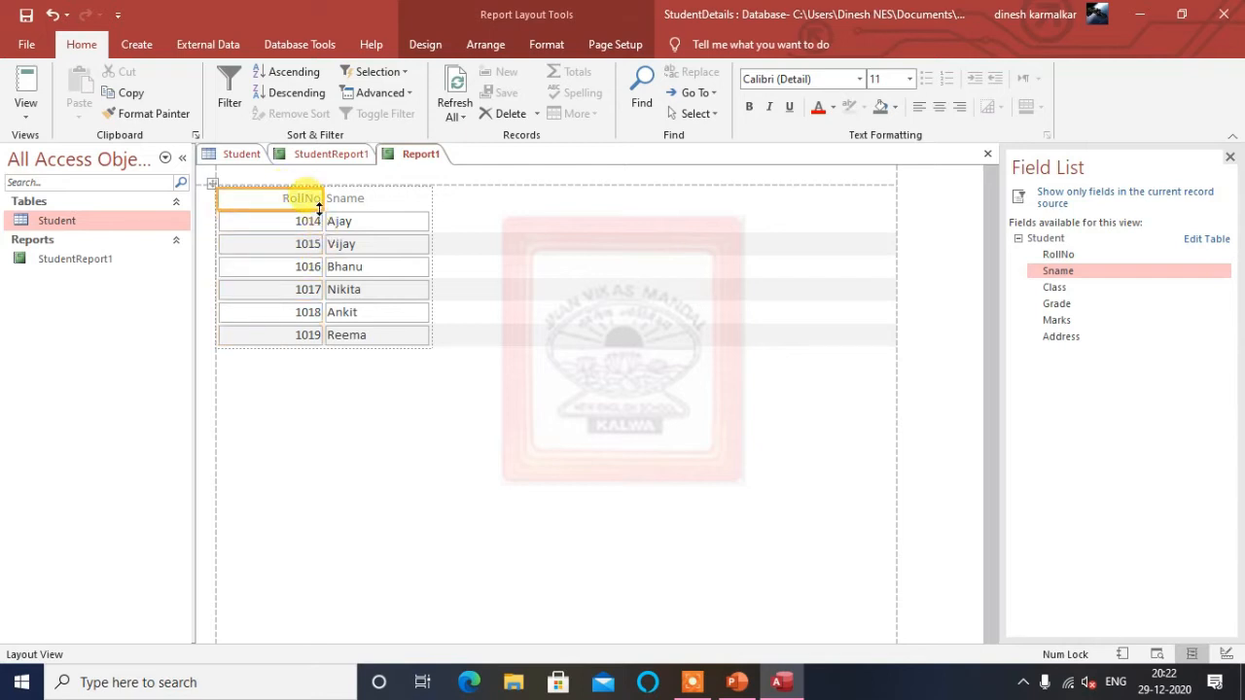
drag(322, 205, 291, 209)
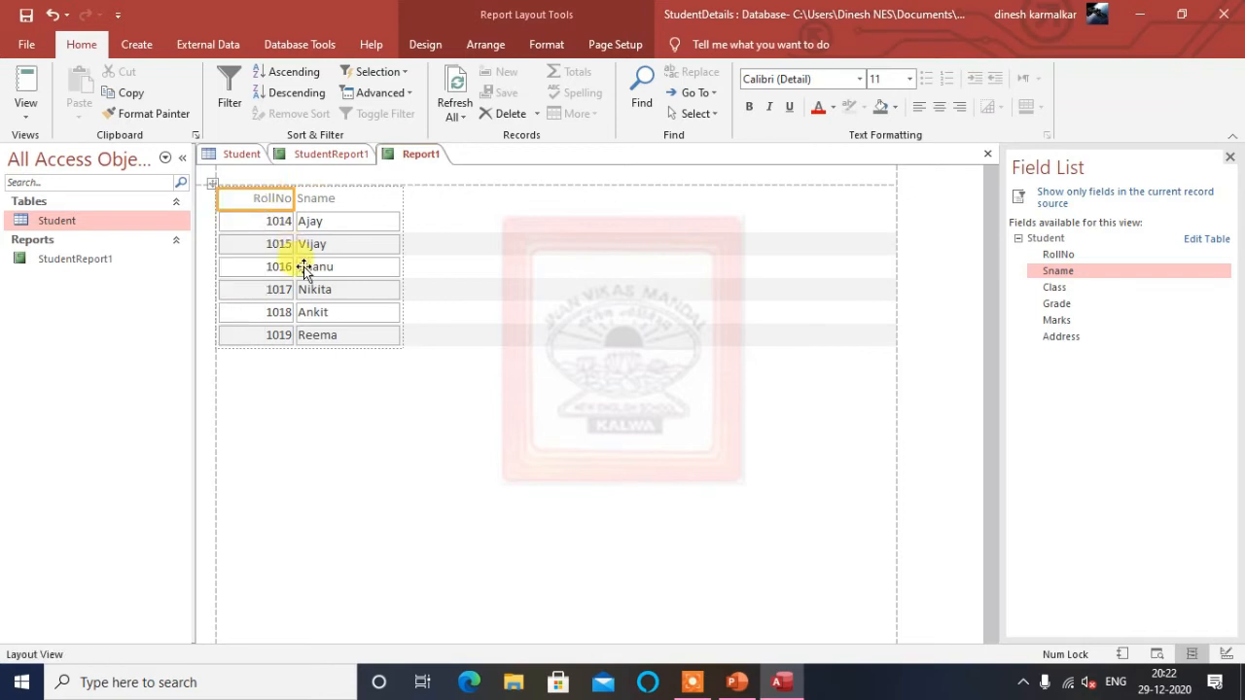
drag(292, 206, 277, 206)
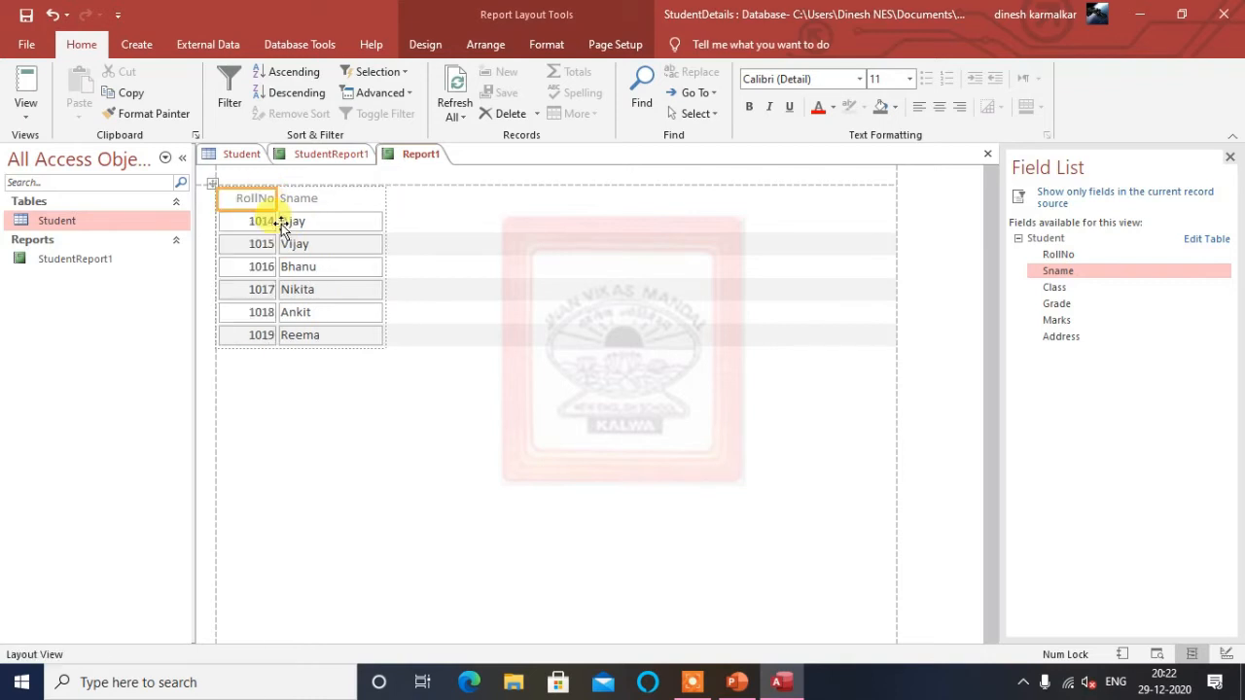
drag(385, 200, 346, 218)
click(393, 404)
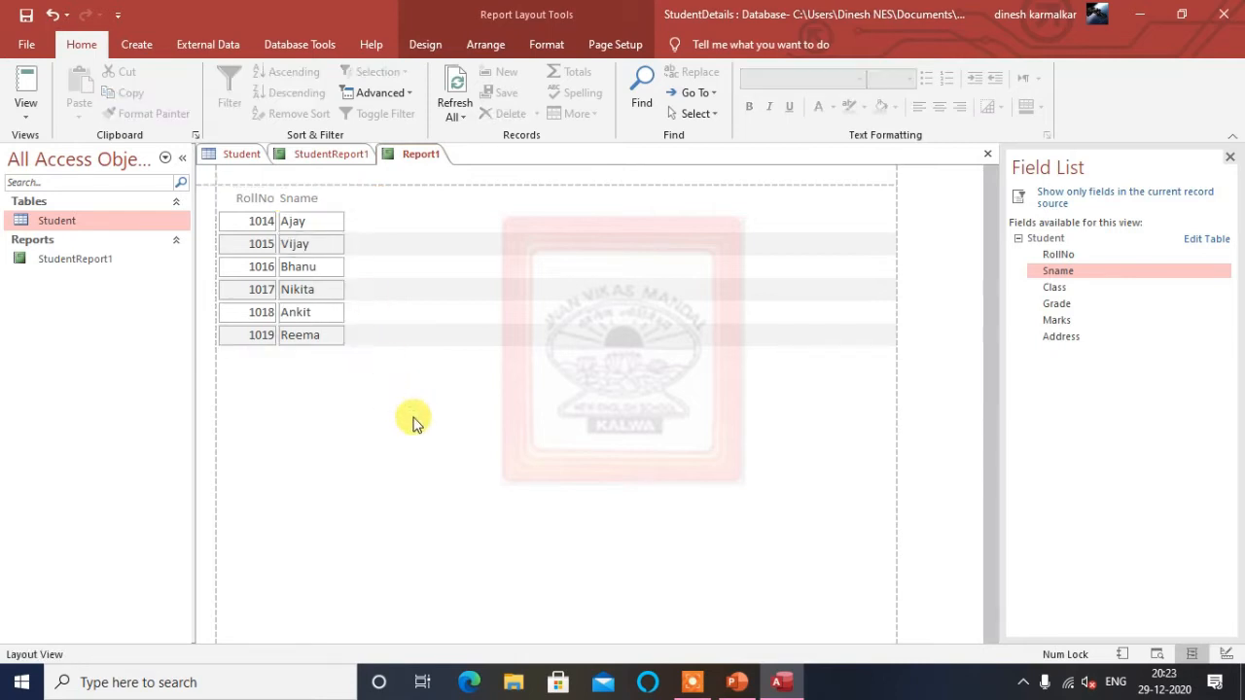
Step: Add the Class field after Sname and narrow its column to suit the class values
click(301, 224)
click(299, 199)
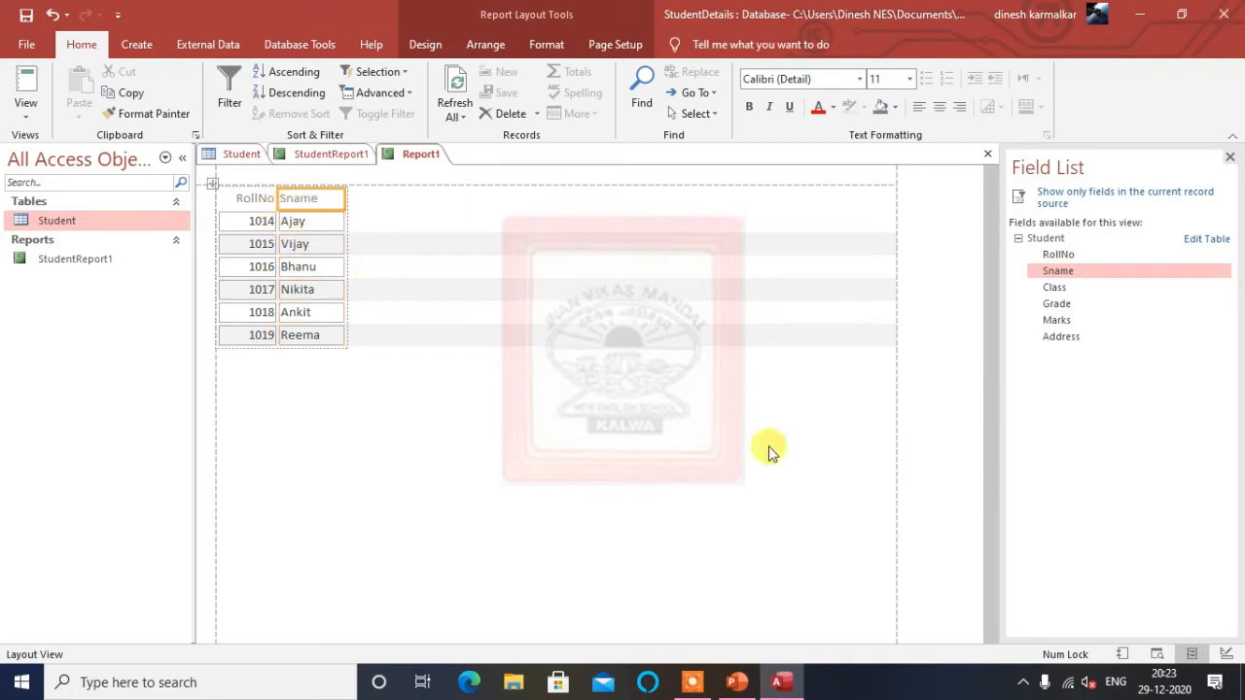
drag(1054, 286, 388, 202)
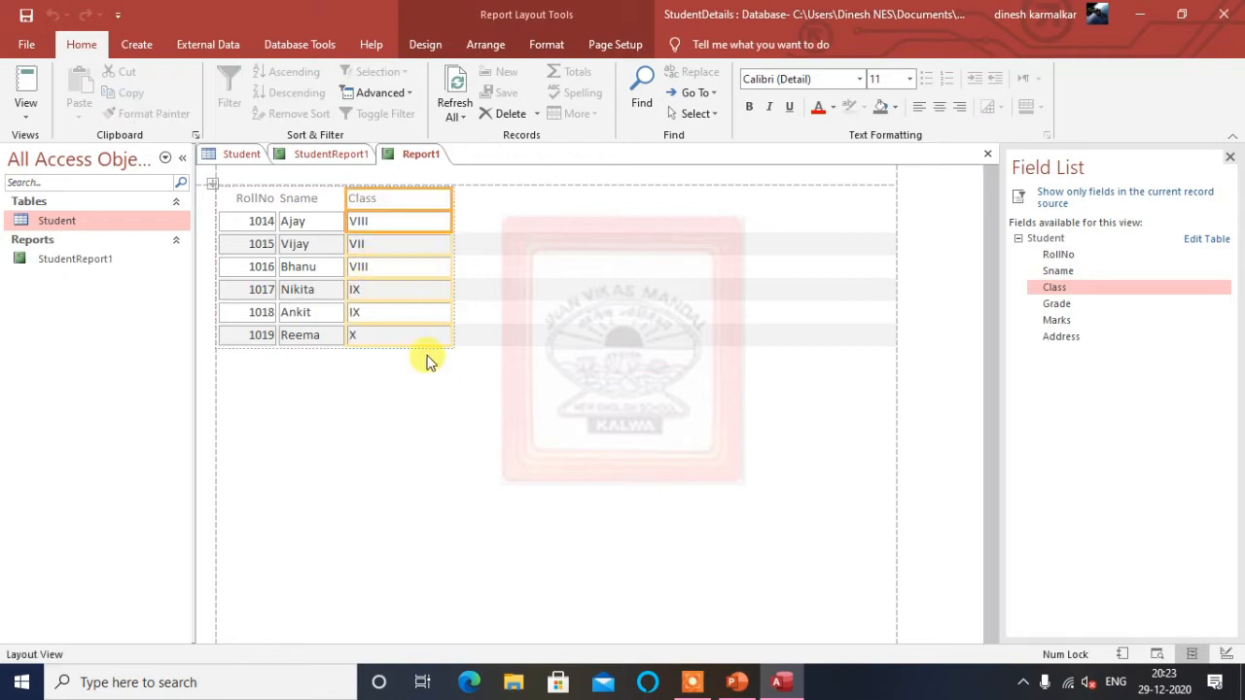
click(443, 203)
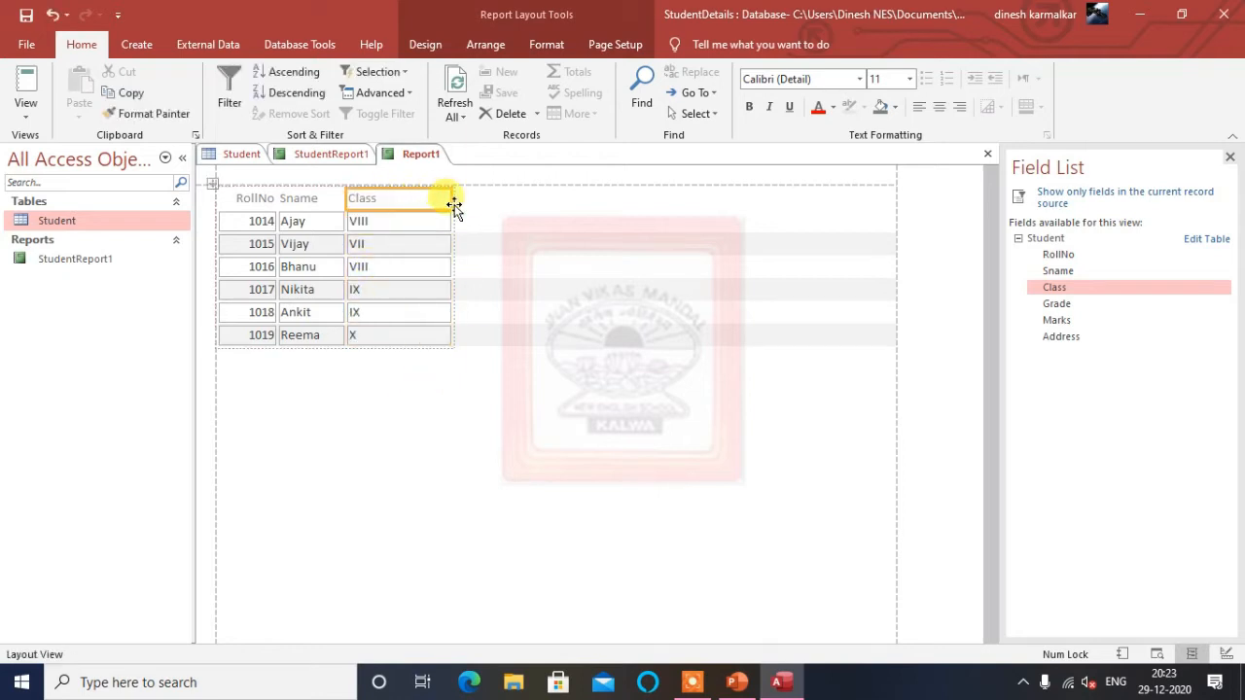
drag(453, 198, 406, 225)
click(462, 398)
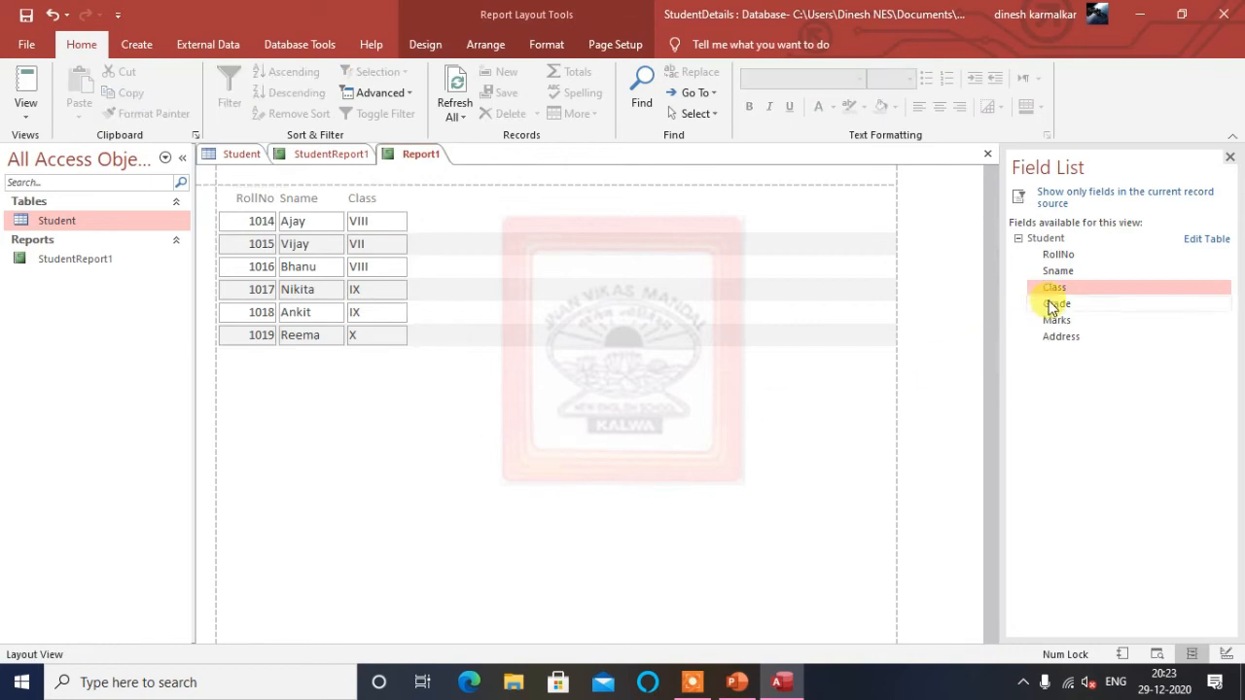
Step: Add the Grade and Marks fields after Class and narrow both columns to fit their contents
drag(1053, 310, 435, 204)
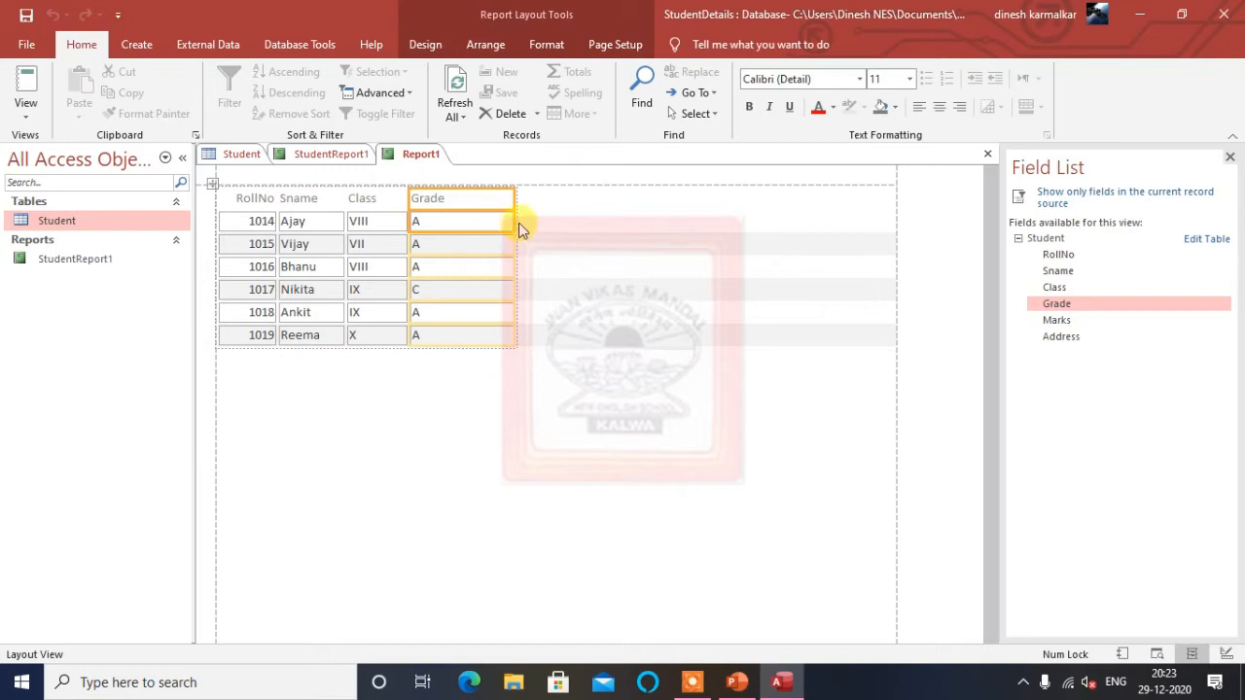
drag(515, 202, 461, 216)
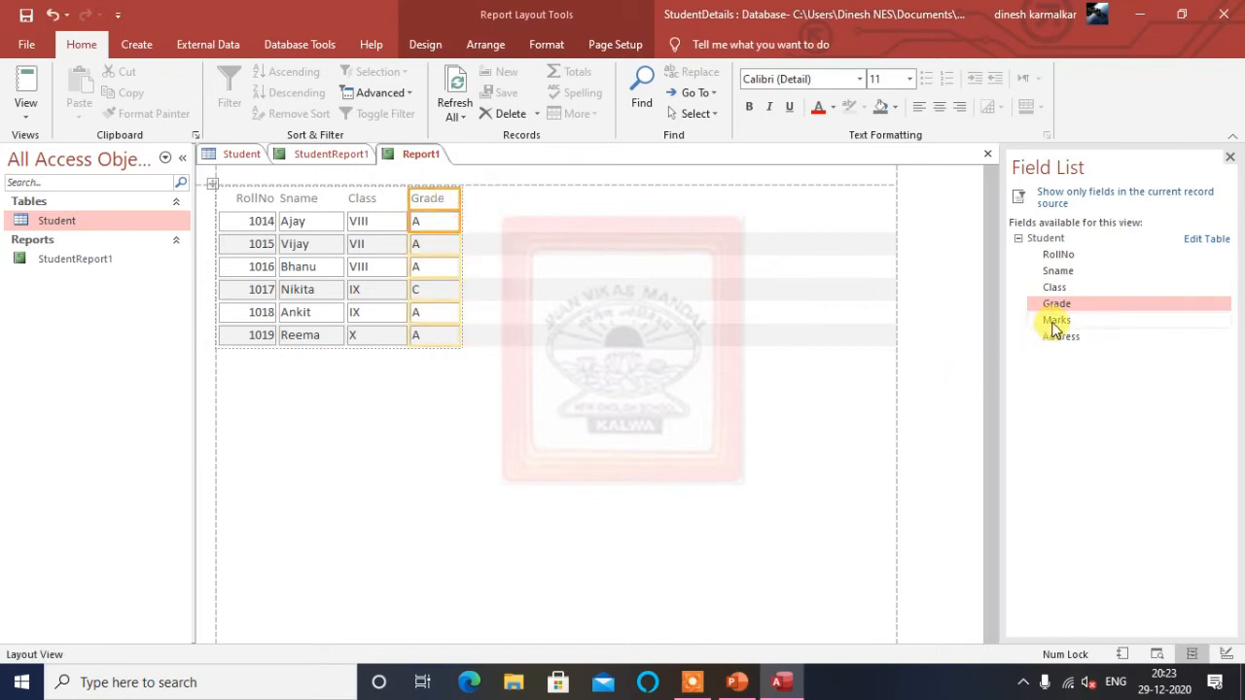
drag(1054, 323, 513, 221)
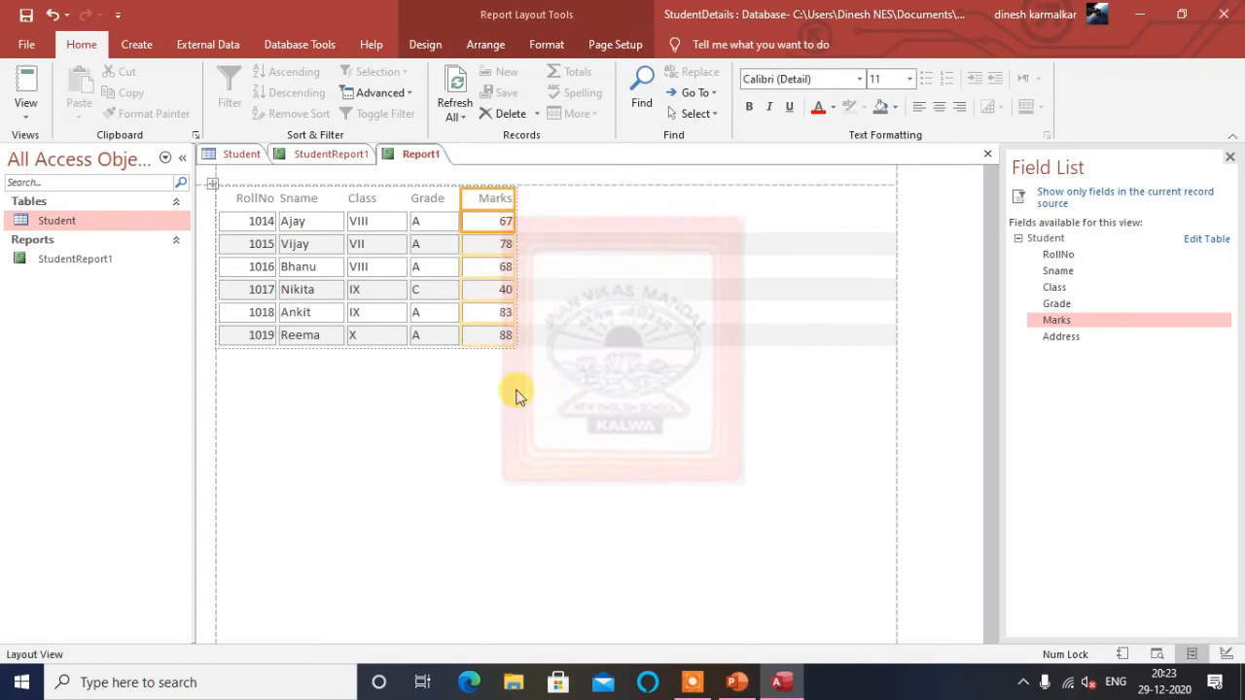
click(515, 389)
click(494, 222)
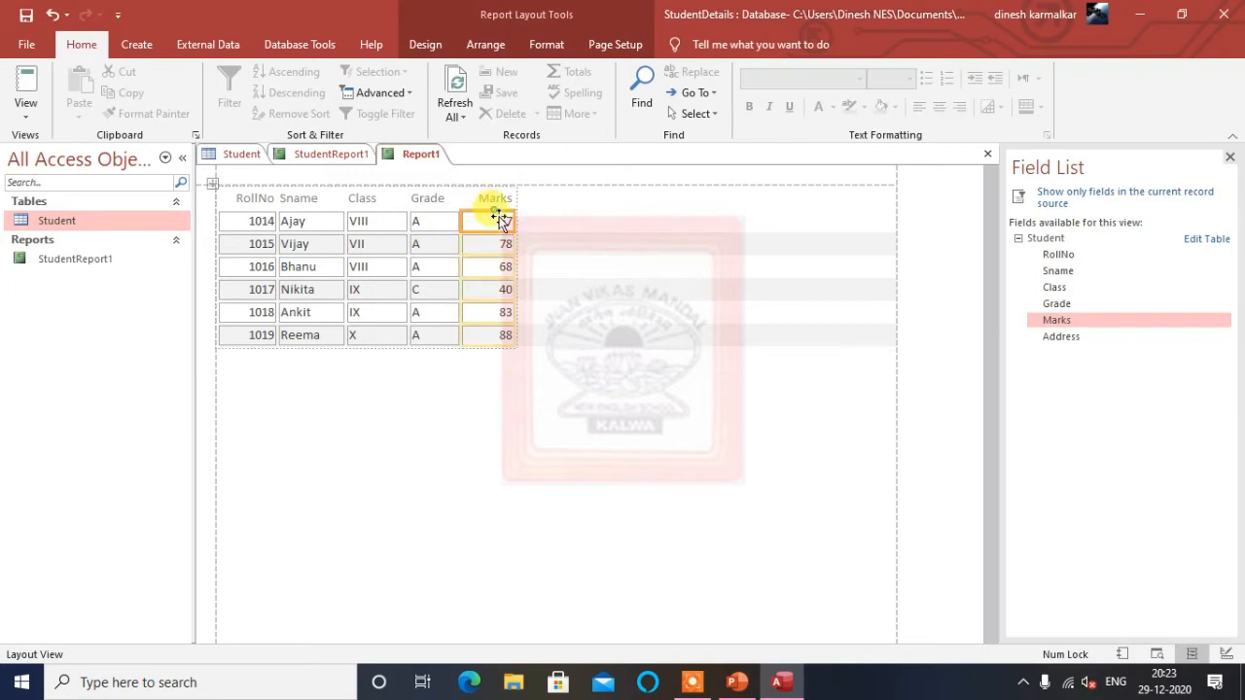
click(434, 205)
click(492, 200)
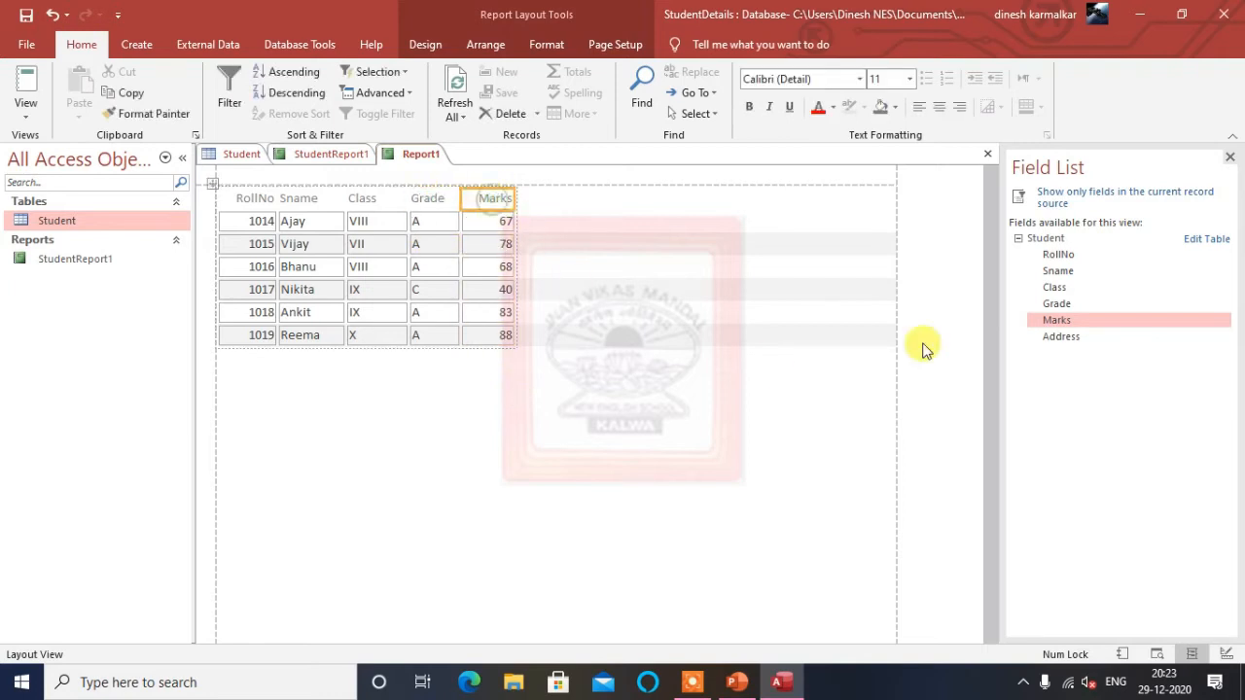
Step: Add the Address field as the report's last column and narrow it slightly
drag(1063, 341, 541, 200)
drag(620, 203, 614, 200)
click(579, 440)
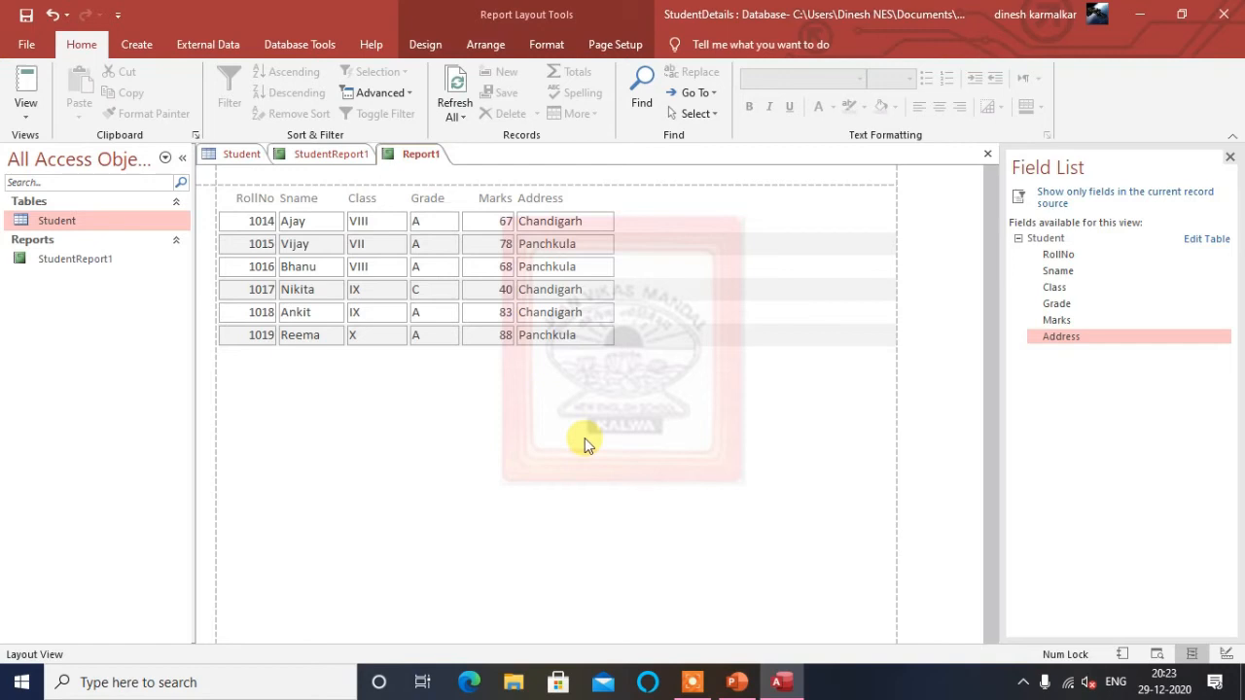
click(264, 270)
click(553, 289)
click(280, 200)
click(304, 201)
click(373, 202)
click(430, 200)
click(528, 200)
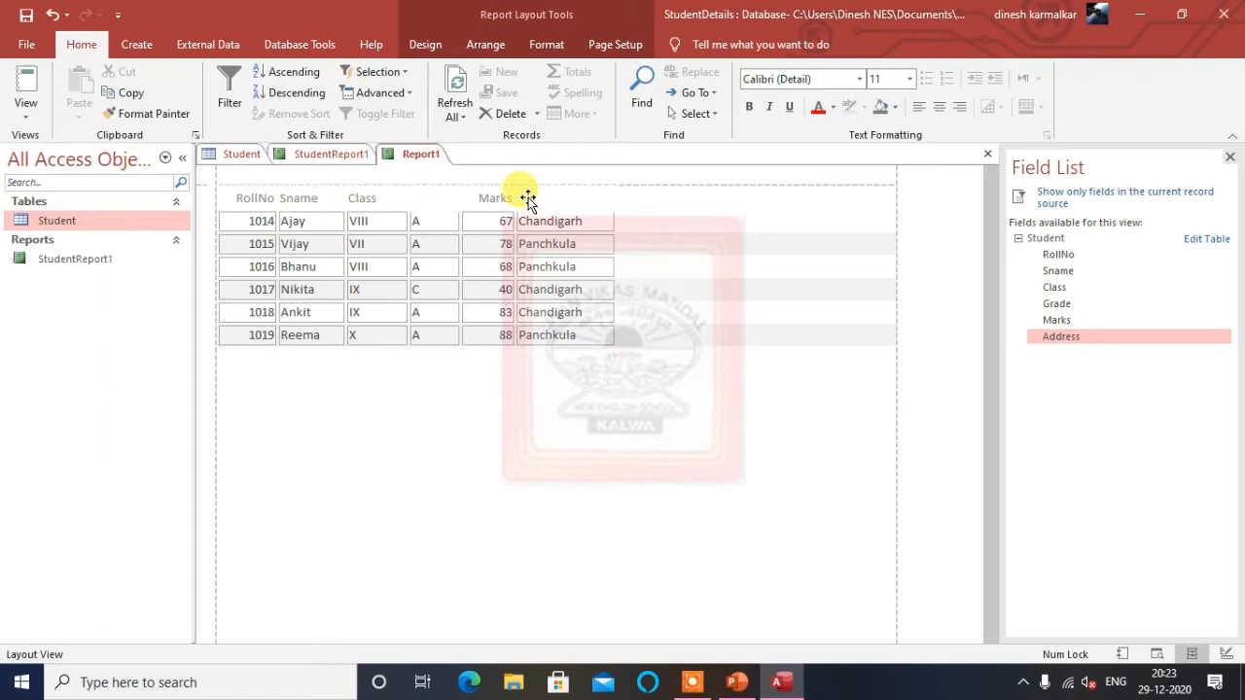
Step: Save the new report under the name StudentReport2
click(27, 15)
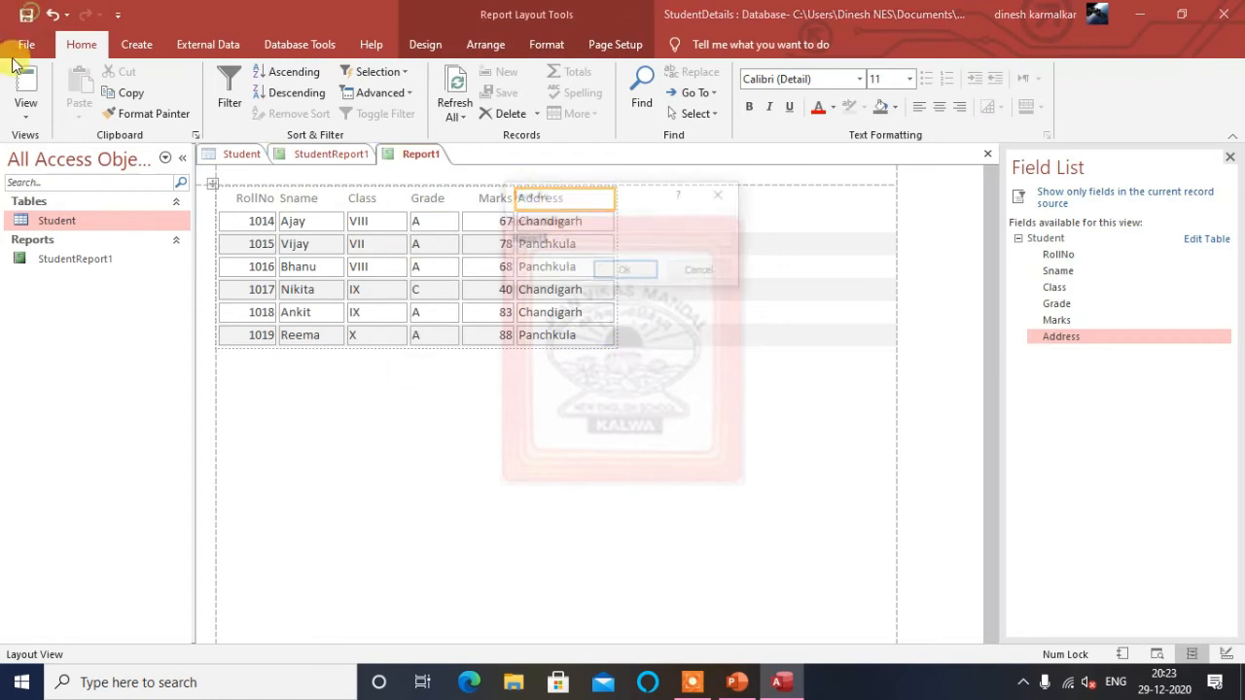
text(Student)
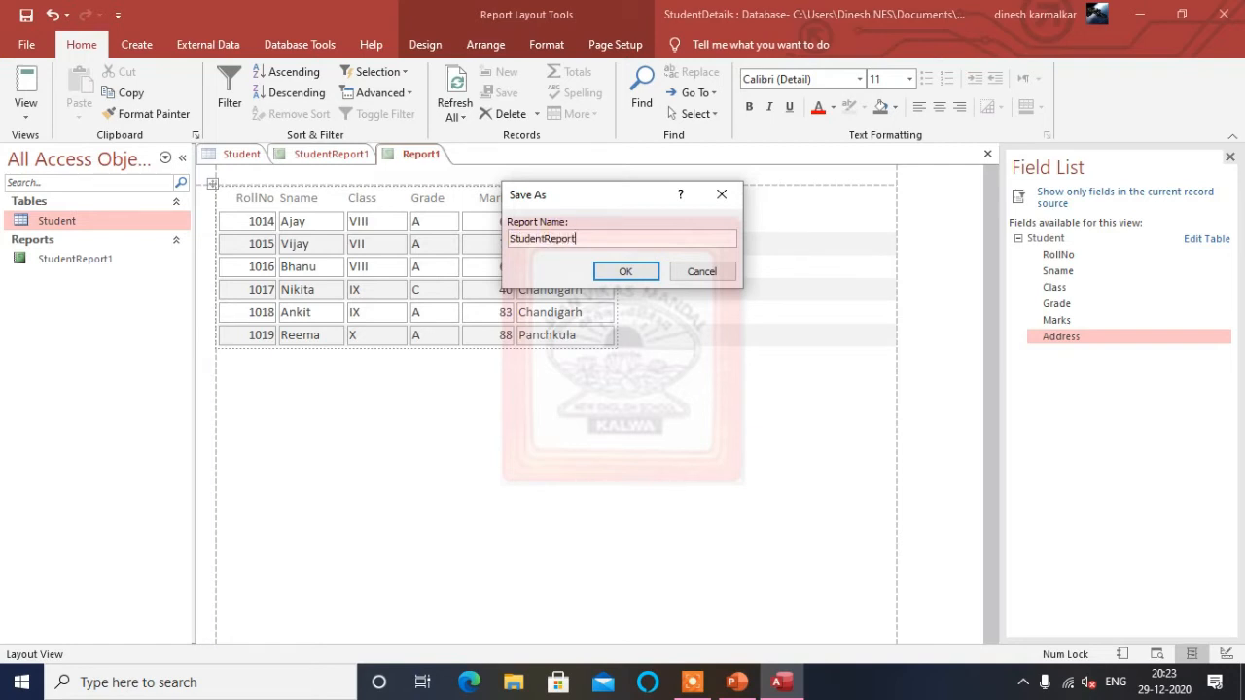
click(630, 275)
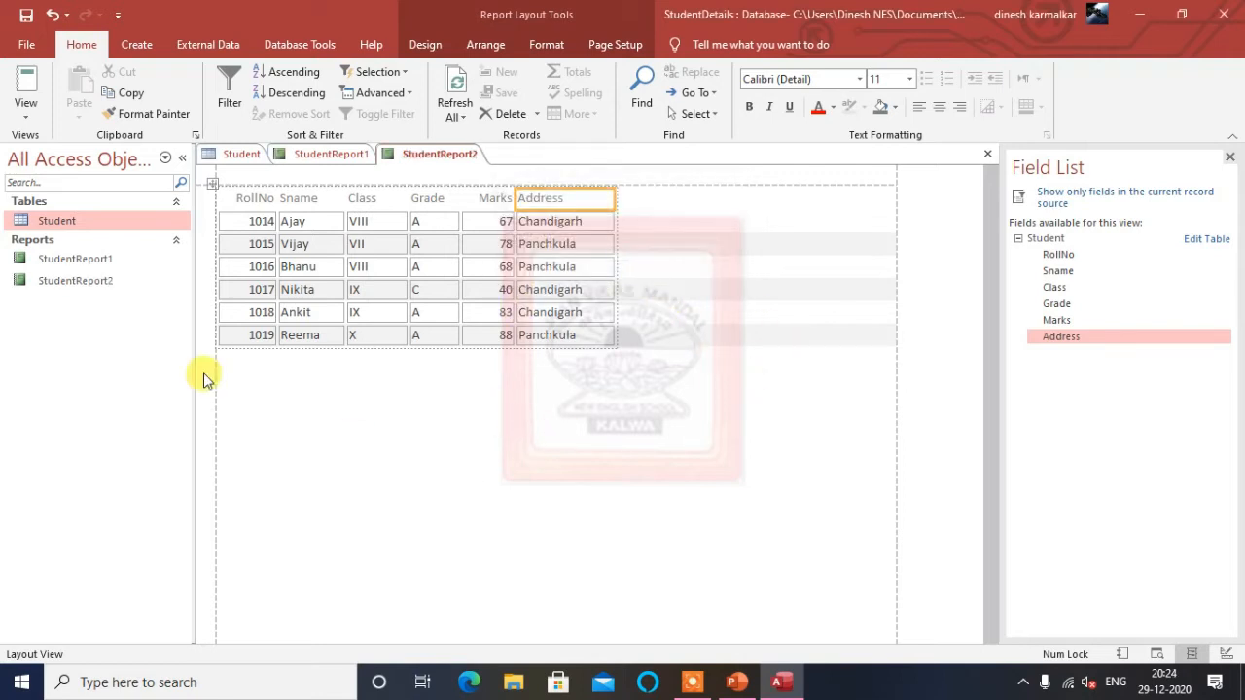
Step: Close both open reports, StudentReport2 and StudentReport1
right_click(433, 161)
click(474, 191)
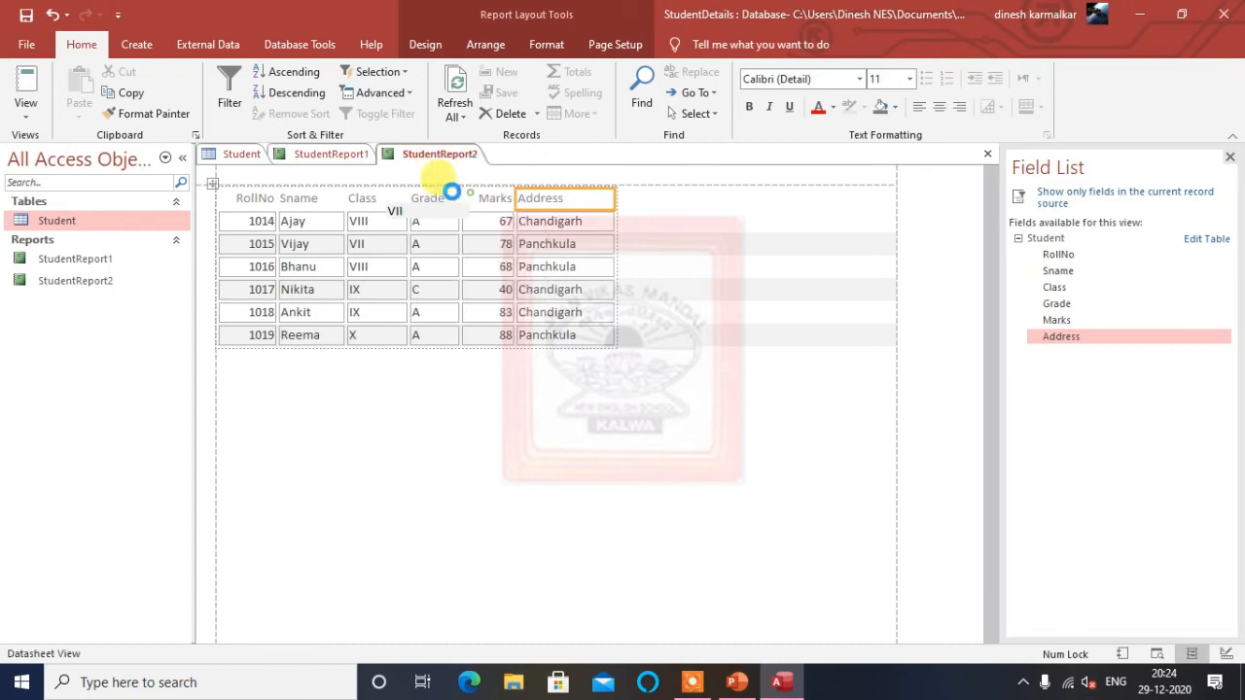
right_click(342, 160)
click(390, 191)
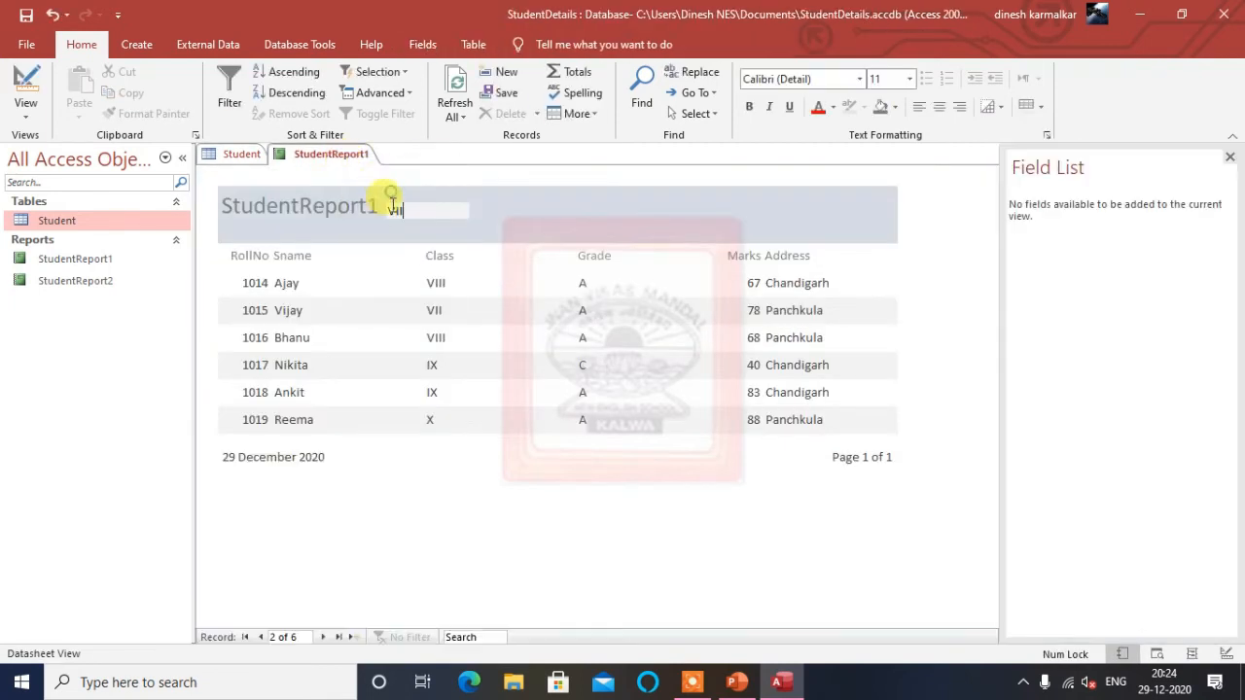
Step: Reopen StudentReport2 and StudentReport1 and switch between them to compare the blank-report layout with the wizard layout
click(105, 284)
double_click(106, 290)
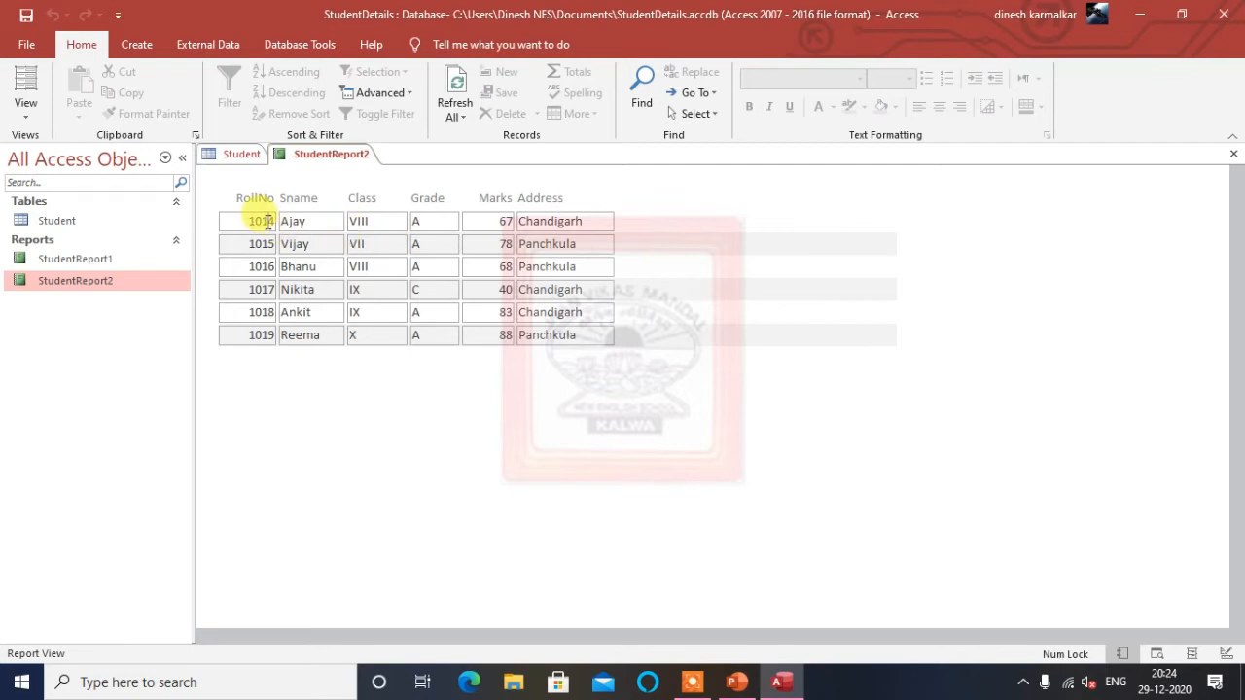
click(637, 249)
click(104, 259)
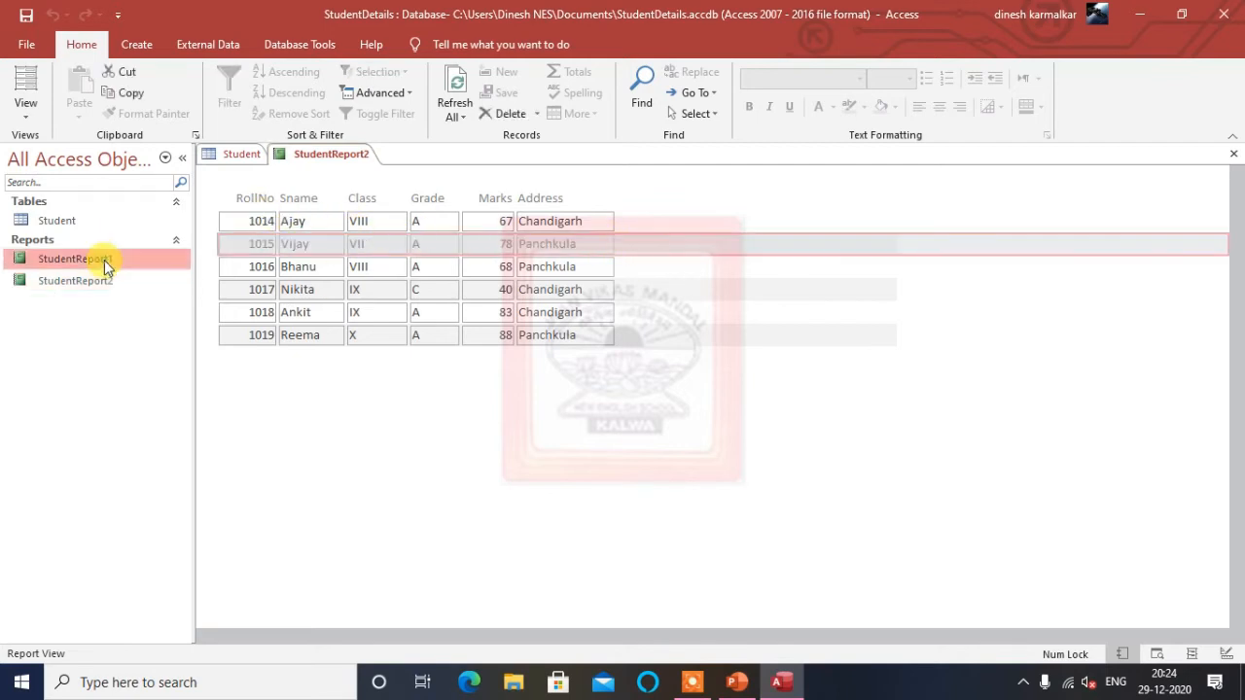
double_click(104, 260)
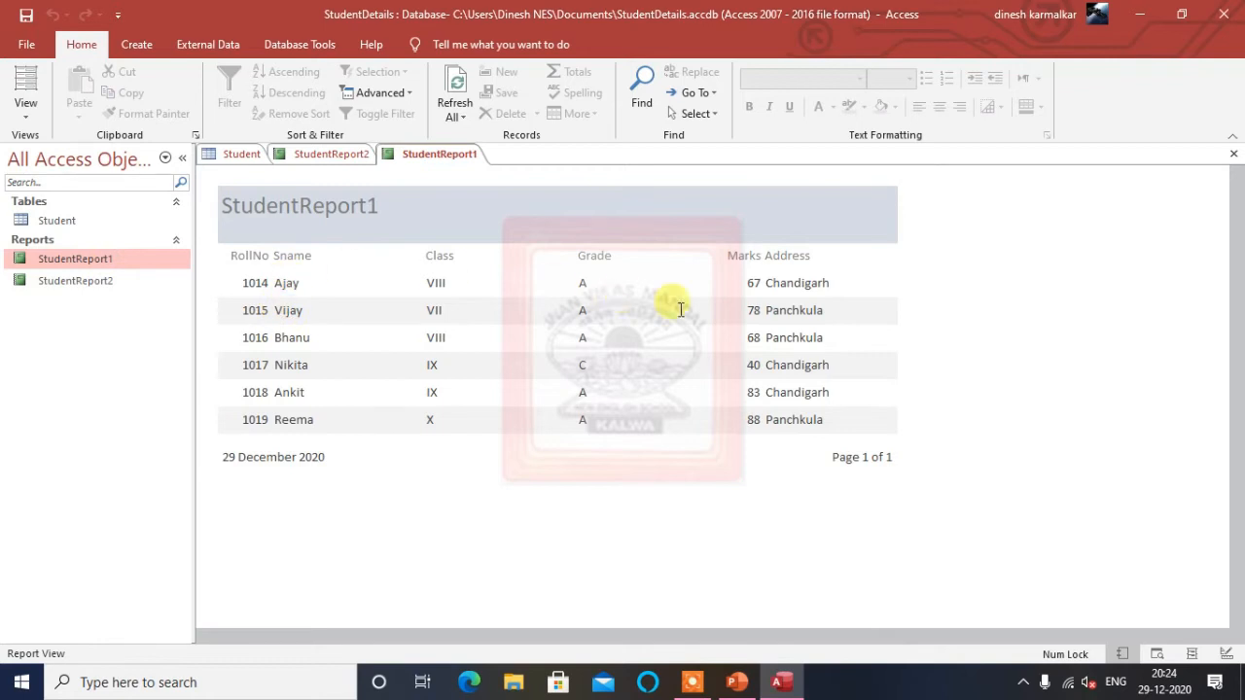
double_click(102, 282)
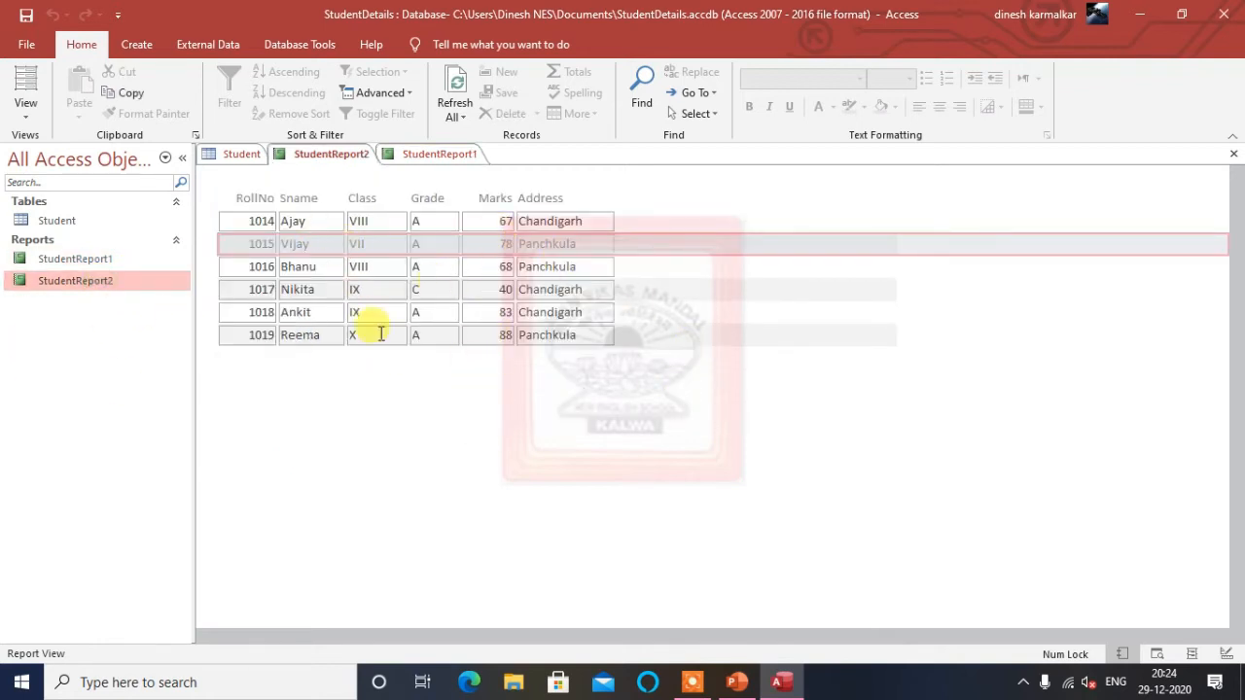
click(114, 268)
double_click(113, 276)
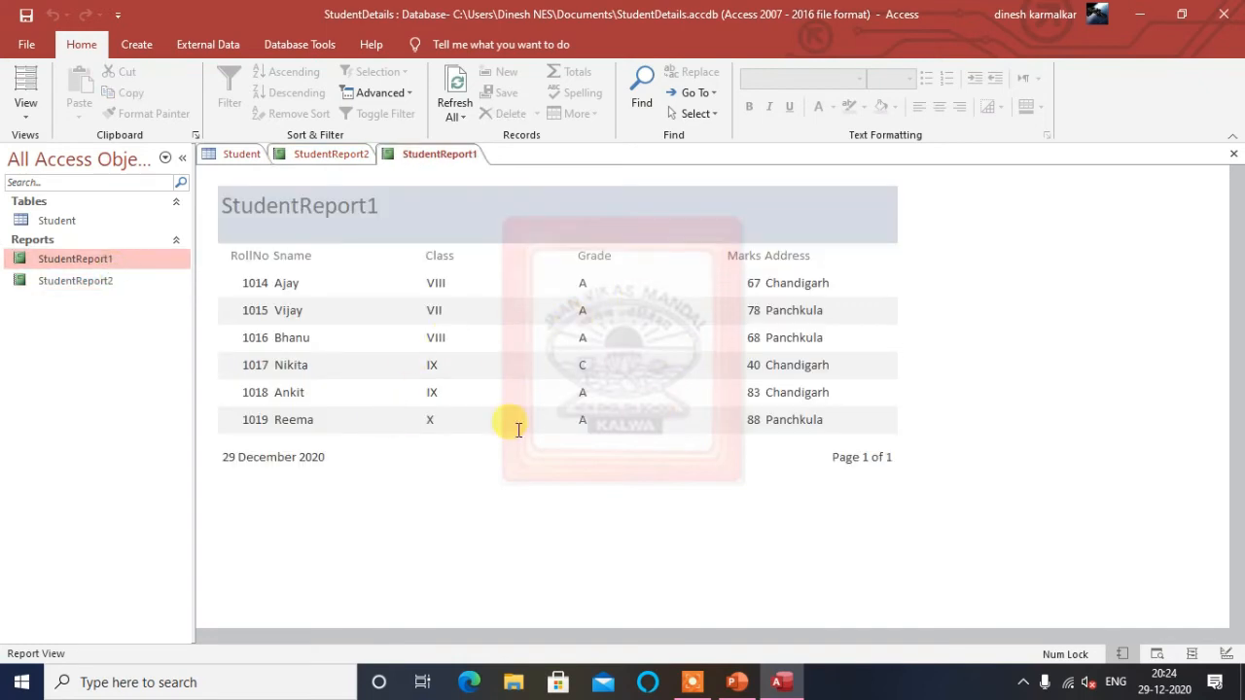
double_click(107, 282)
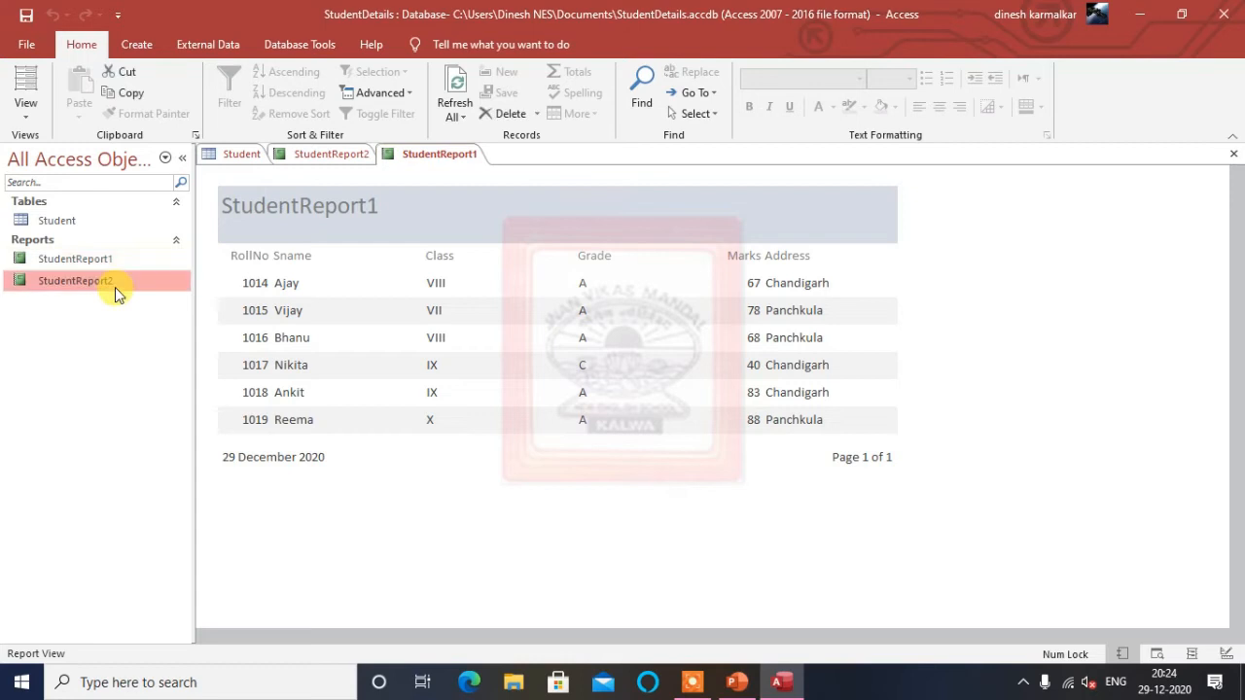
Step: Check which views StudentReport2 offers, and return to the Student table's datasheet
right_click(333, 156)
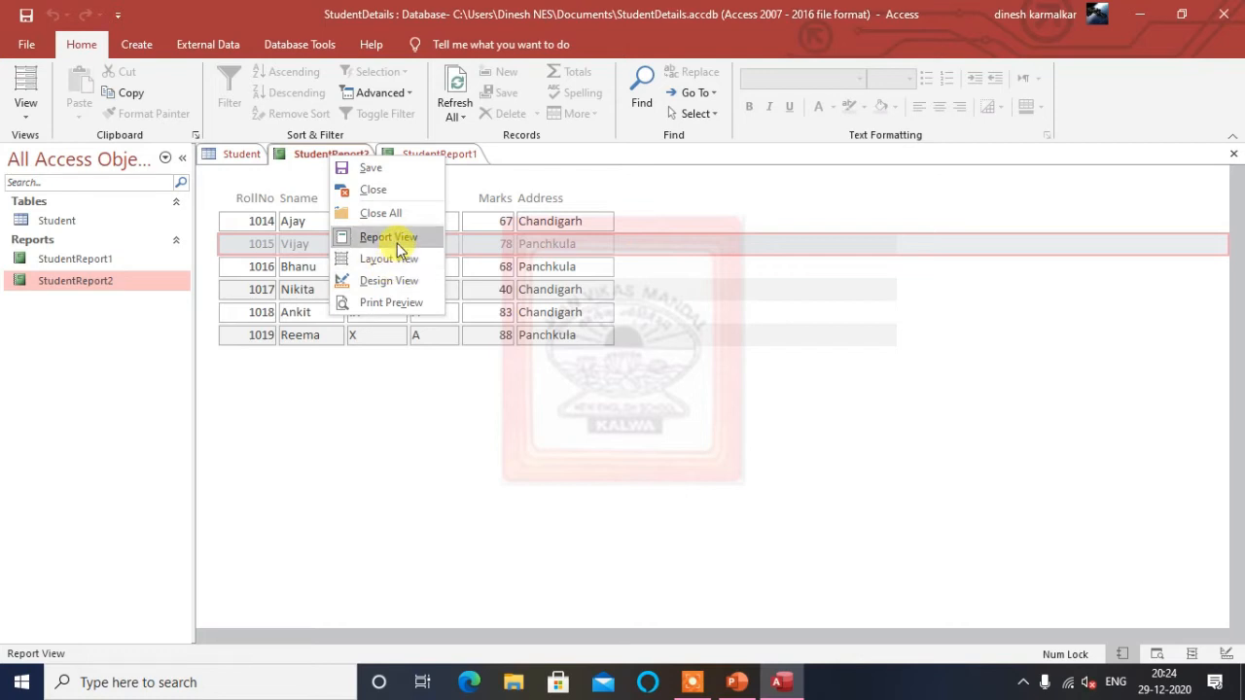
click(288, 241)
click(114, 259)
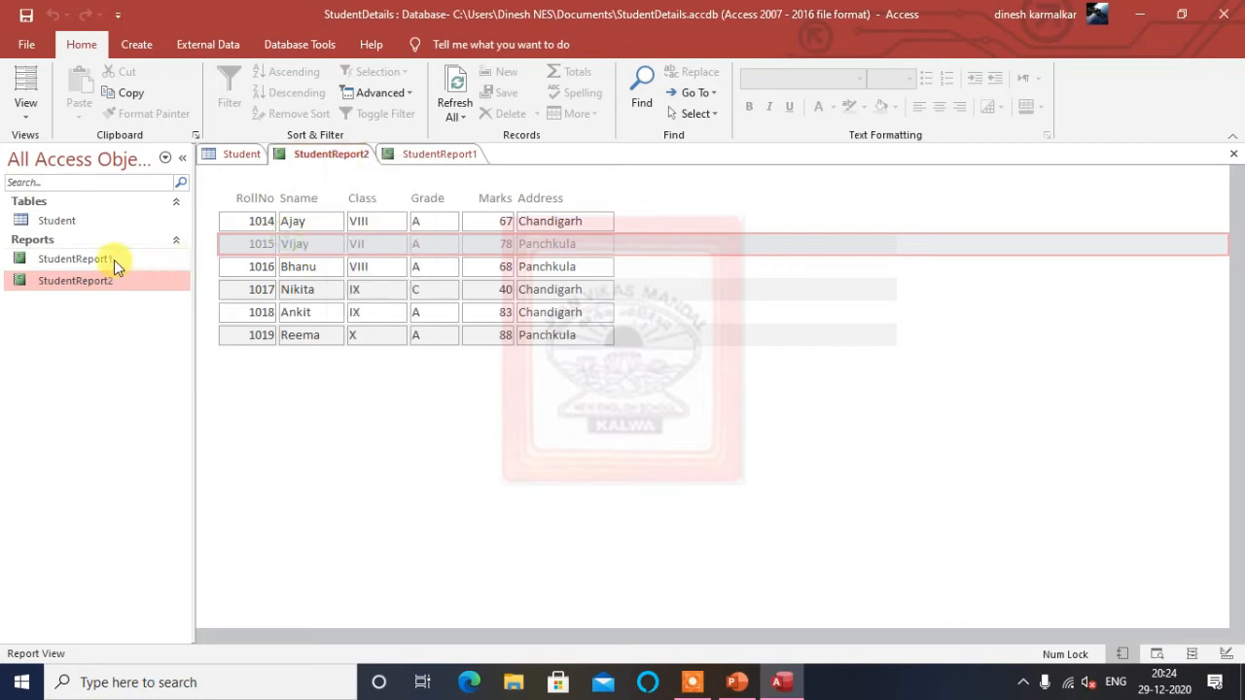
click(127, 282)
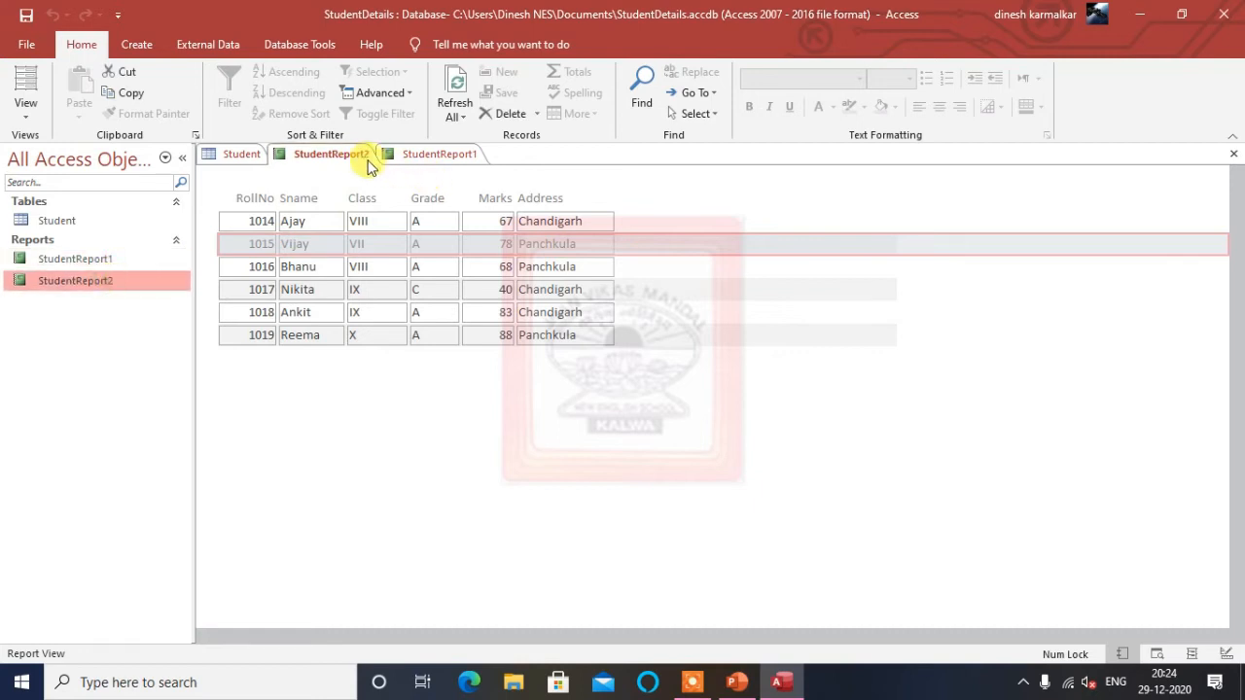
double_click(67, 223)
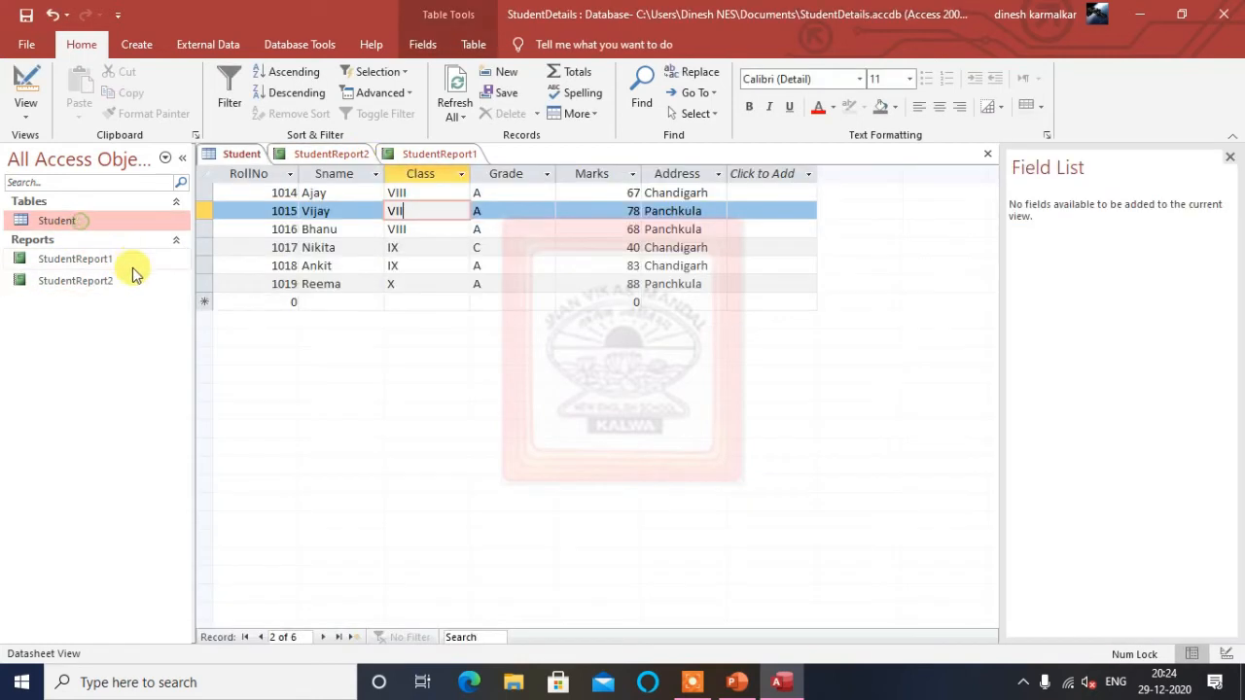
Step: Create another blank report and add the Student table's RollNo field as its first column
click(137, 45)
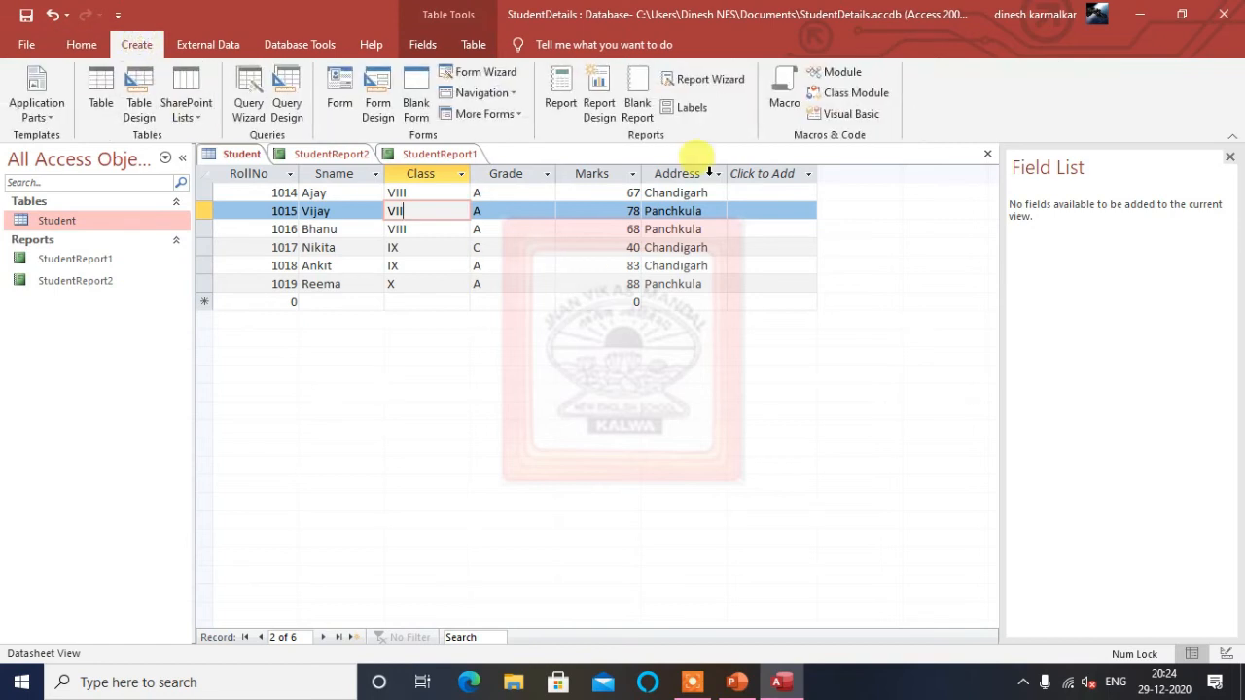
click(637, 97)
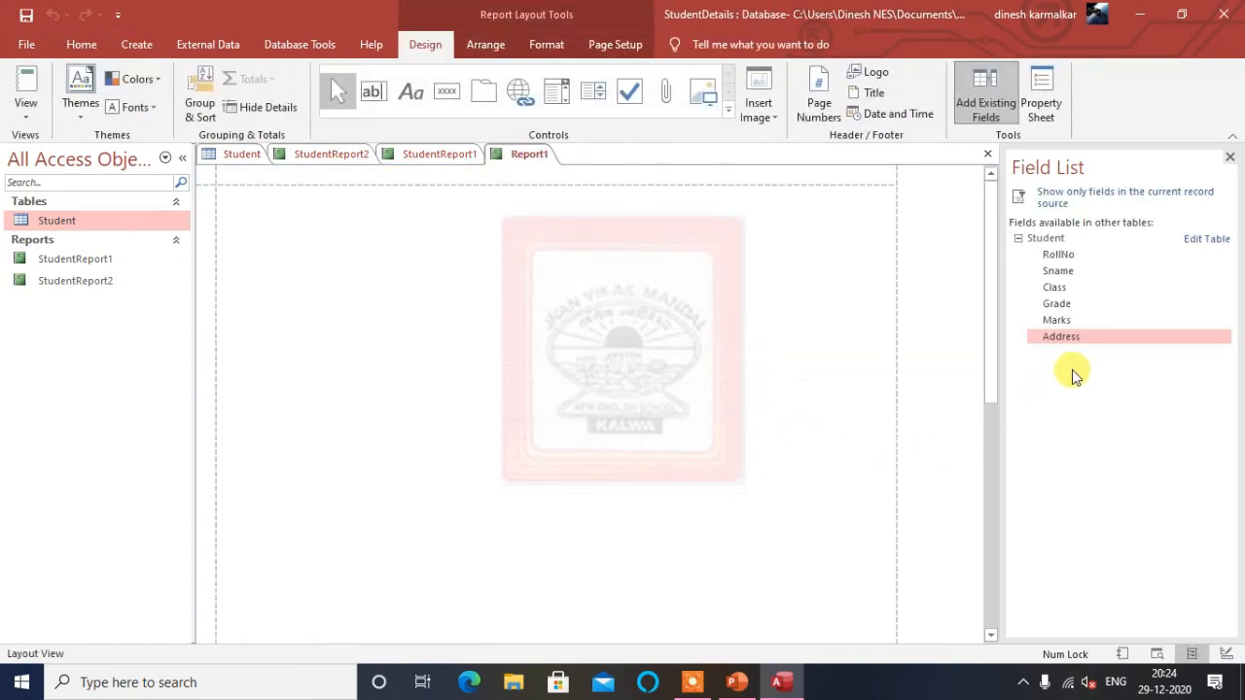
drag(1065, 258, 250, 208)
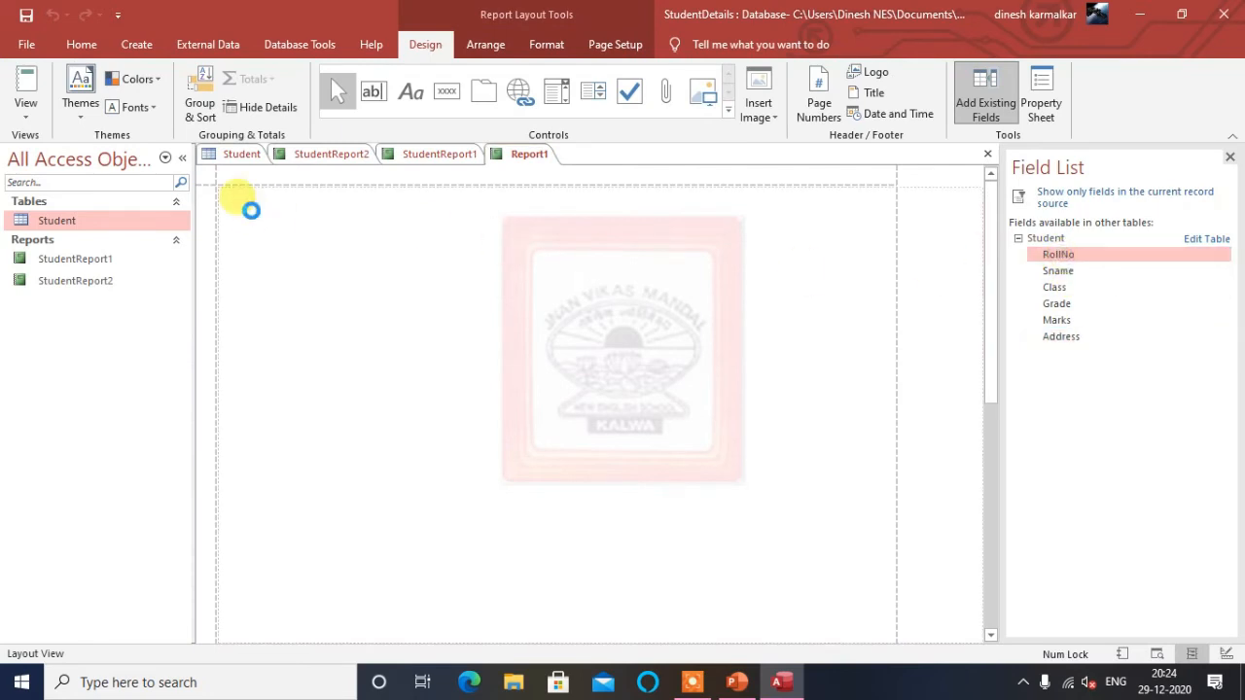
click(322, 391)
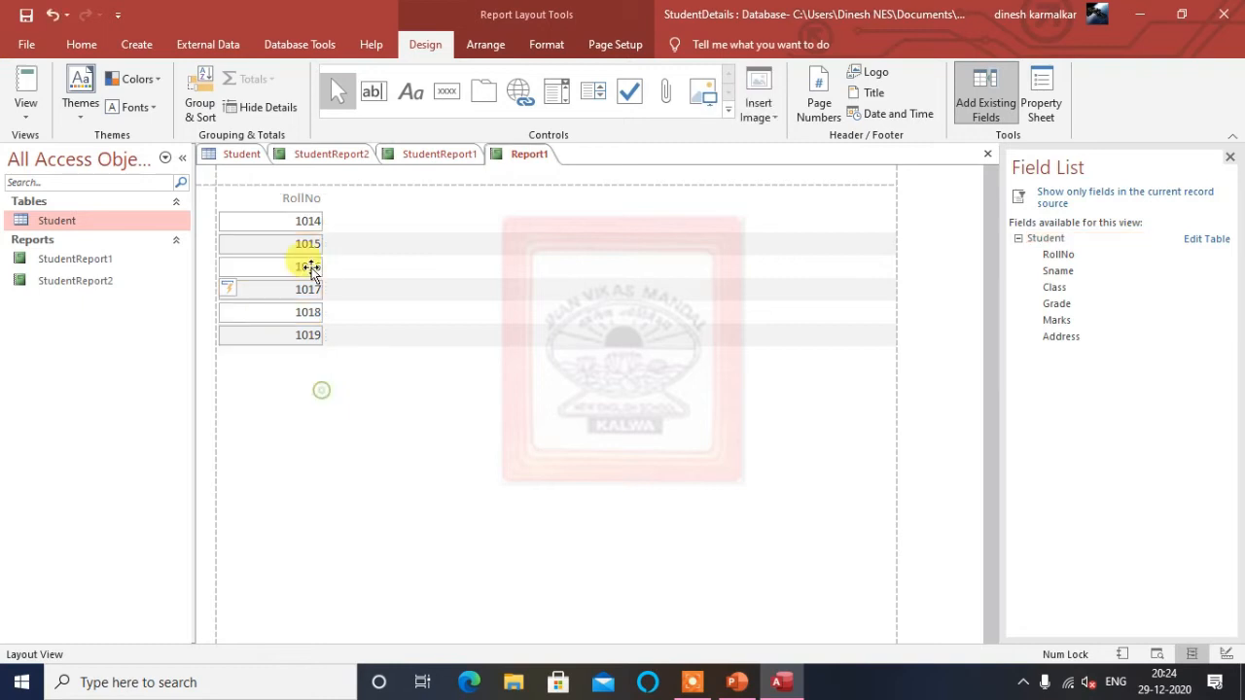
Step: Resize the RollNo column so it is slightly wider than its default width
click(303, 201)
drag(324, 199, 373, 199)
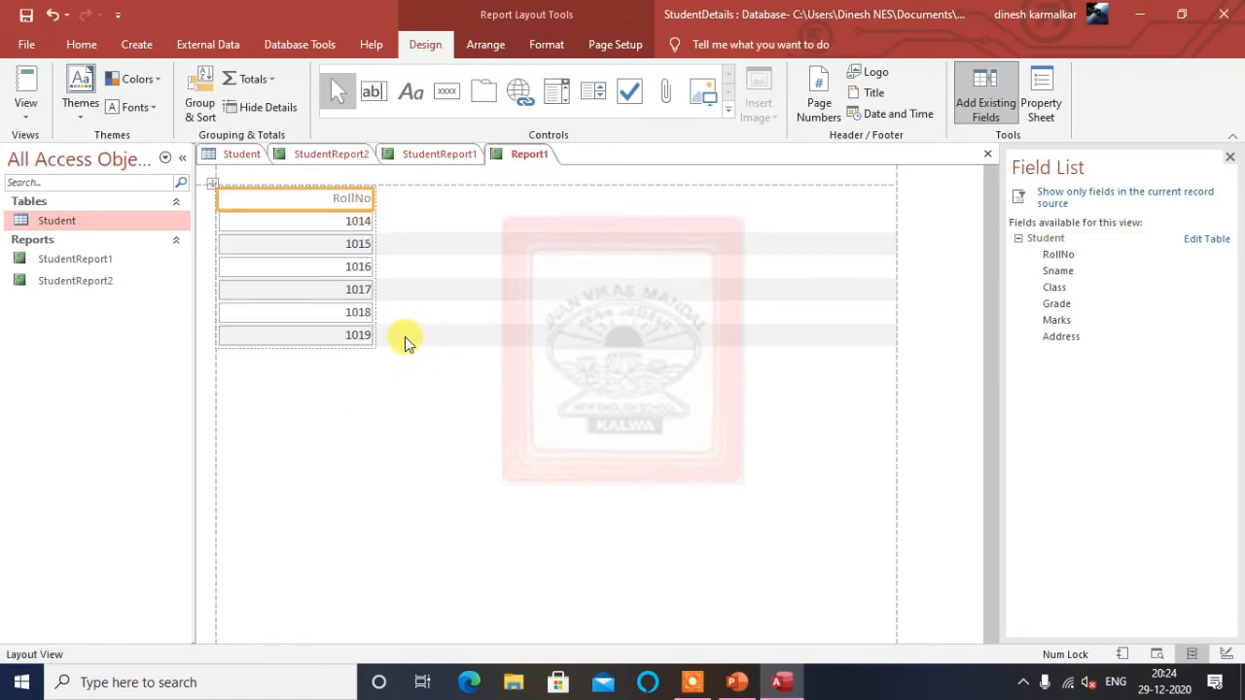
drag(375, 202, 343, 201)
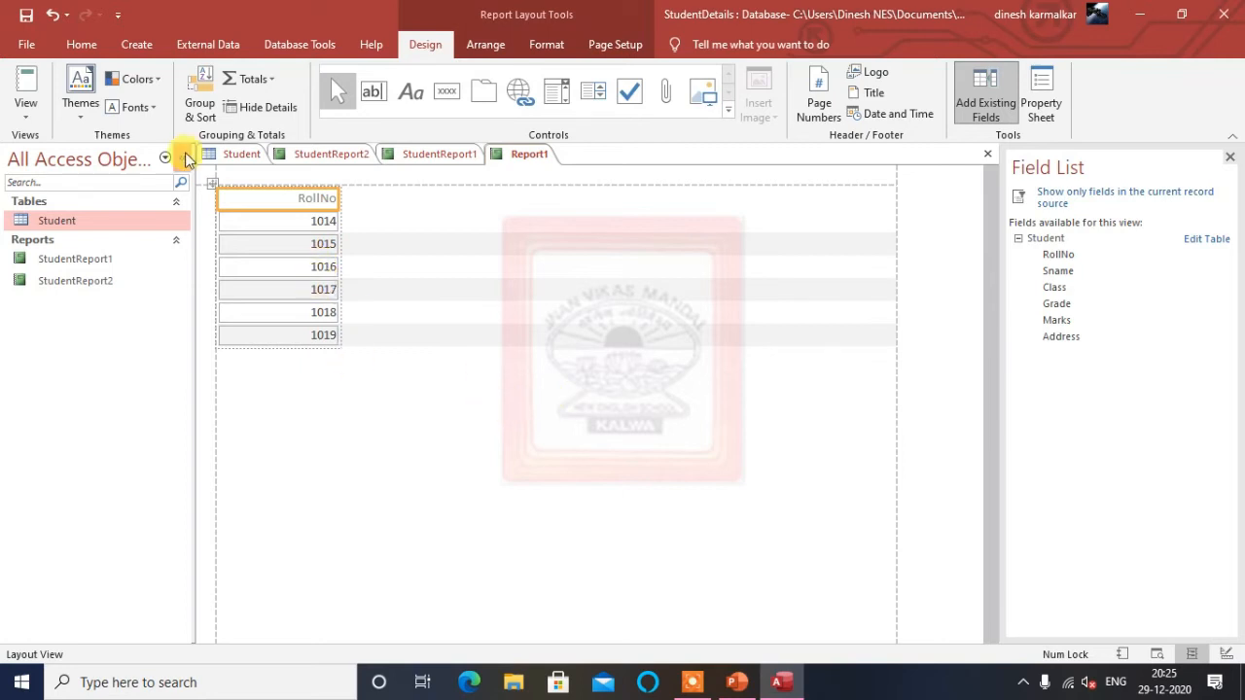
Step: Try the Franklin Gothic theme fonts on the report, and replace them with Century Gothic-Palatino Linotype
click(154, 111)
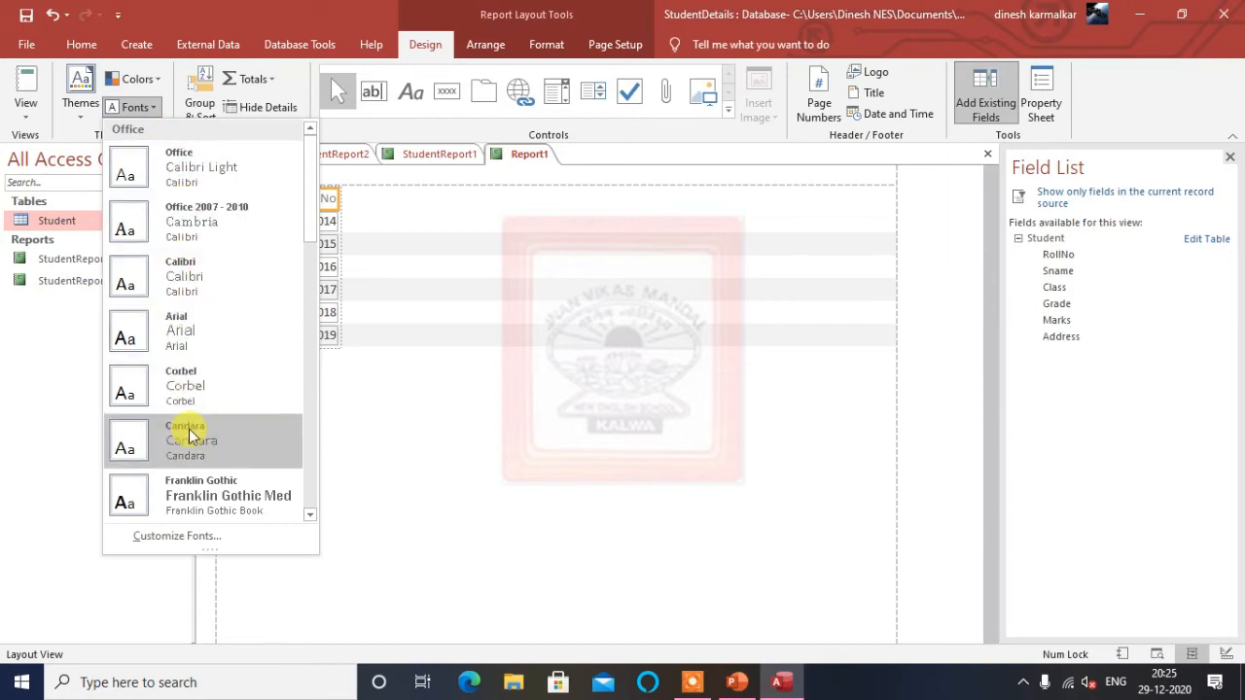
click(188, 495)
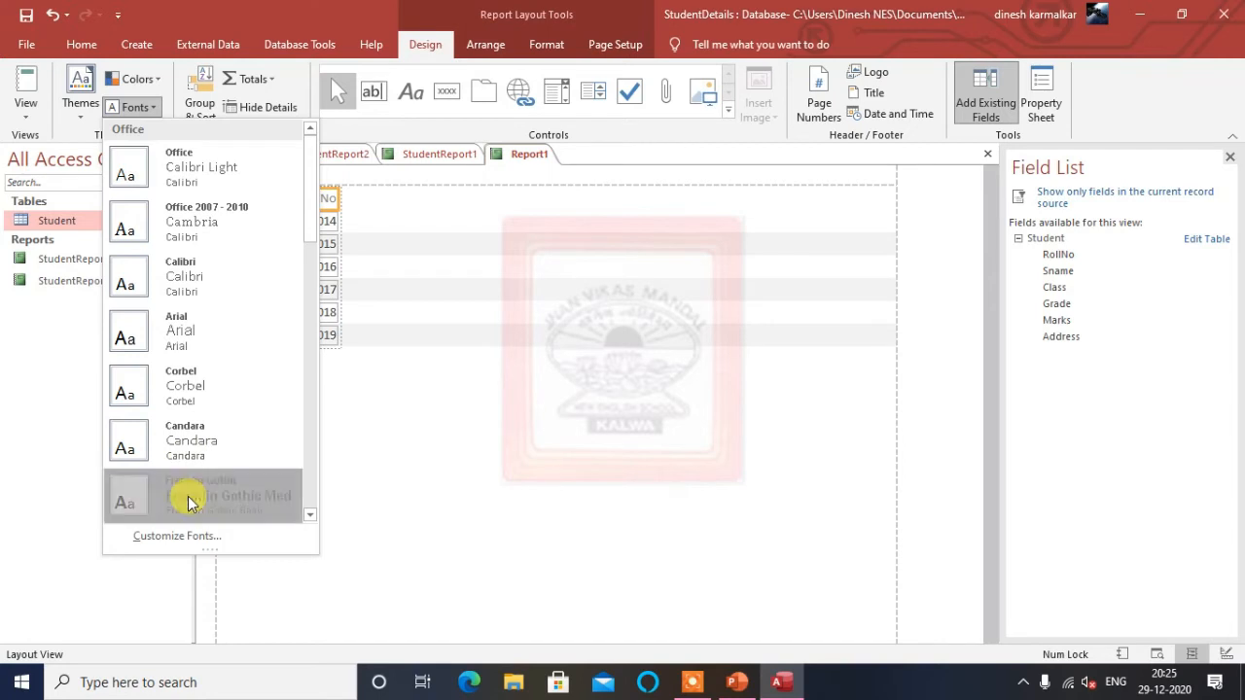
click(151, 112)
click(309, 516)
click(308, 515)
click(308, 516)
click(308, 516)
click(308, 516)
click(308, 516)
click(308, 516)
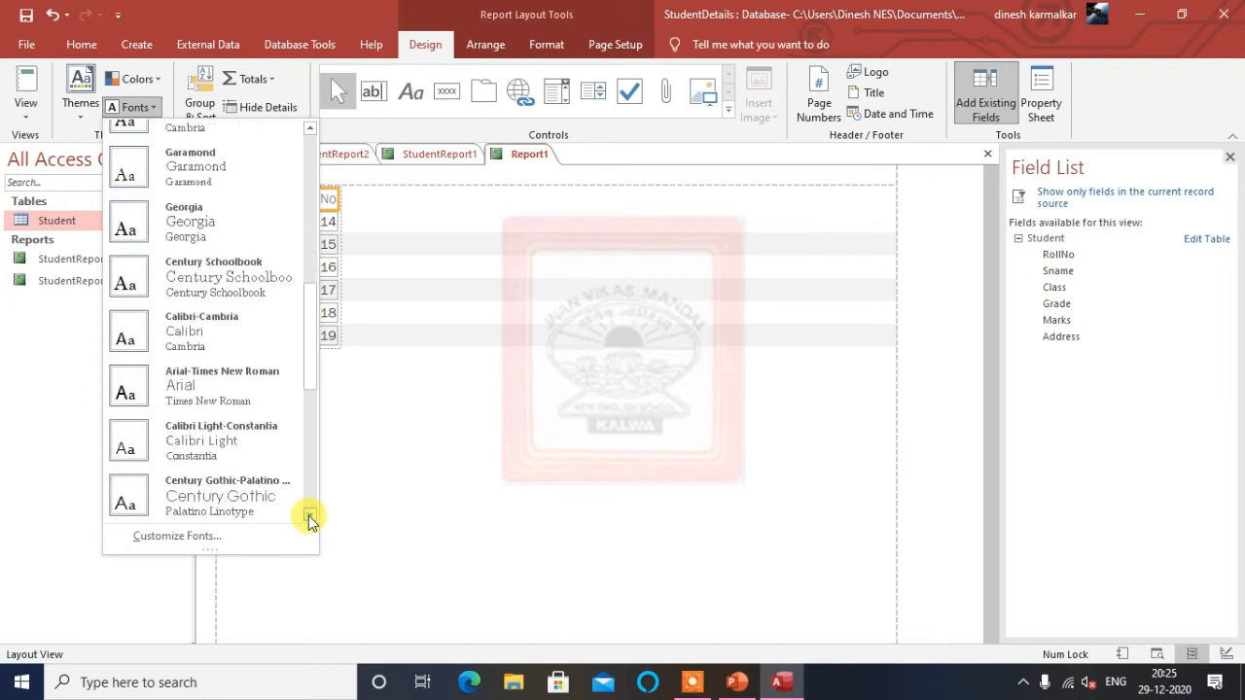
click(223, 496)
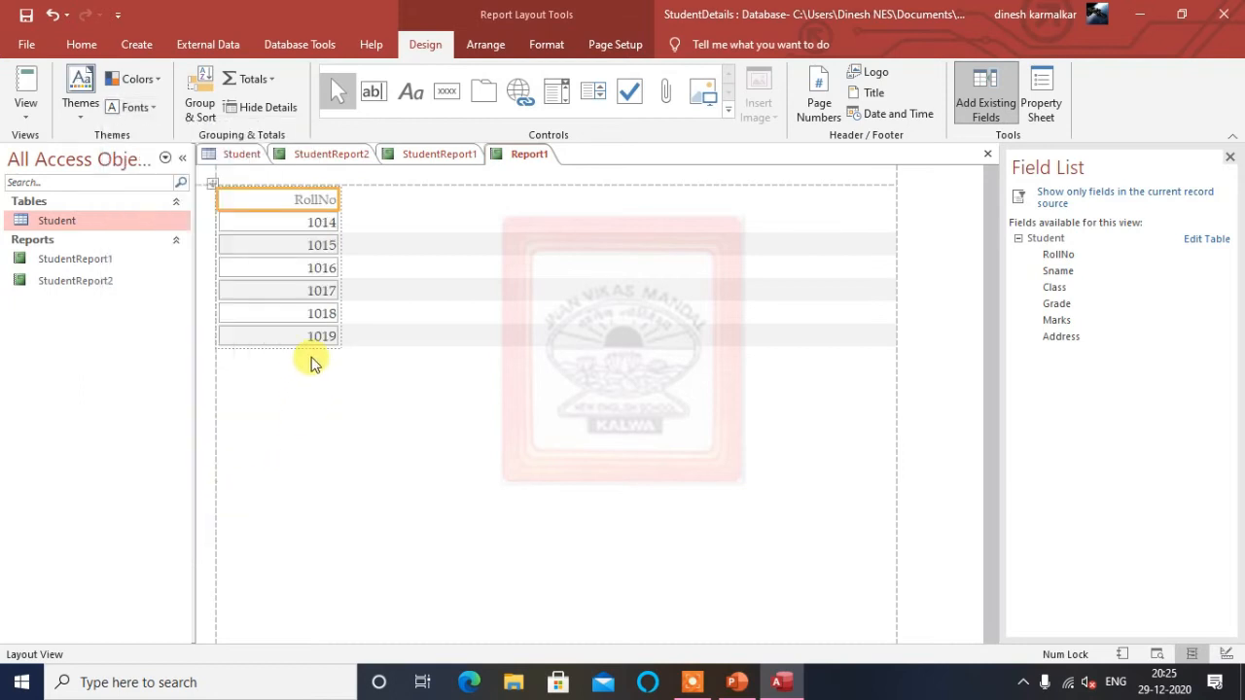
Step: Try the Slipstream theme colors on the report, and switch back to the Office color set
click(154, 82)
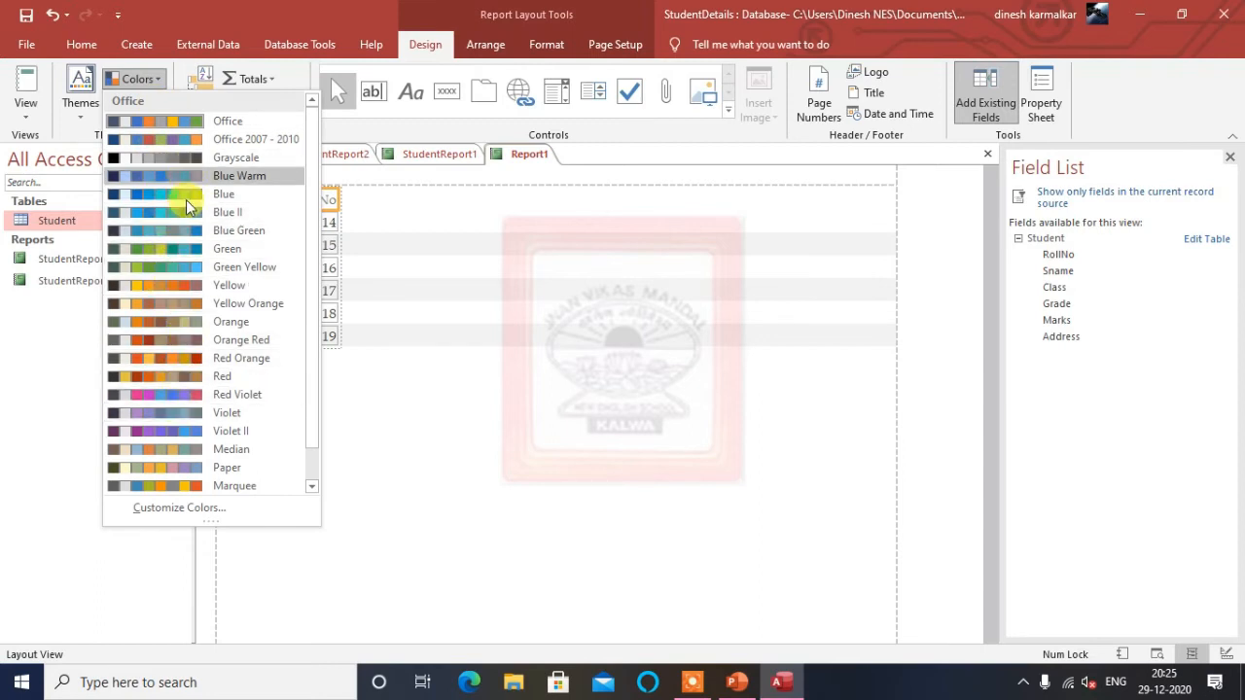
scroll(304, 482, down, 1)
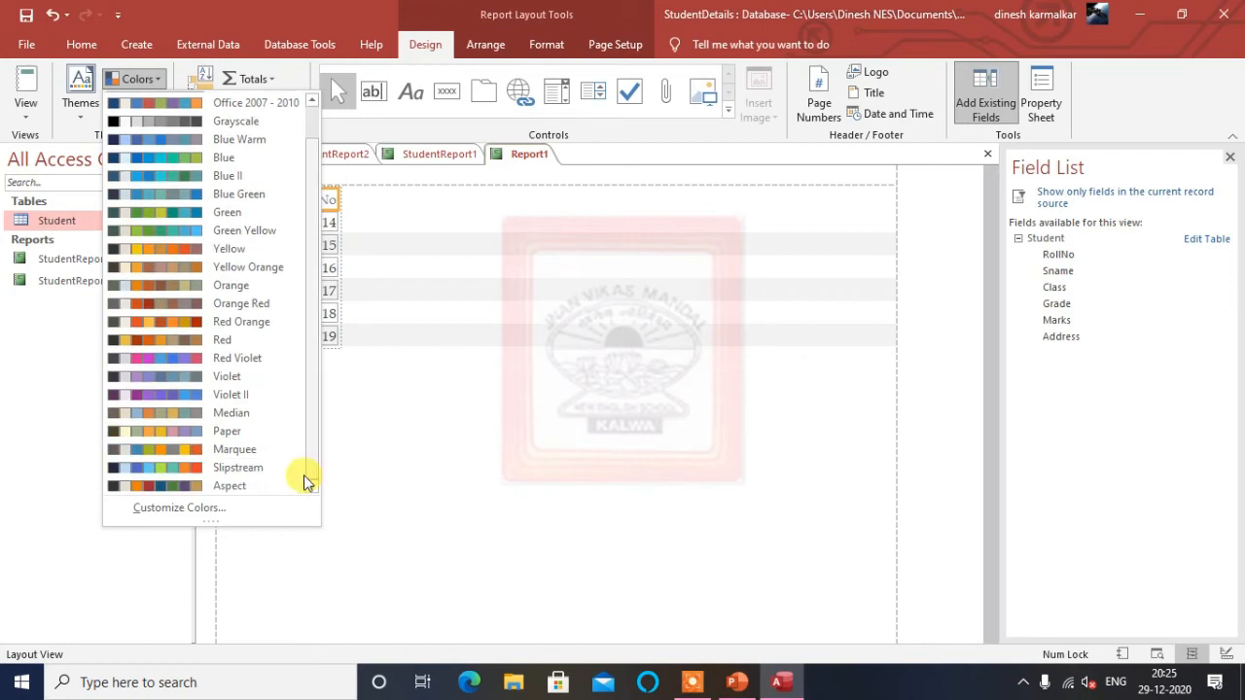
click(304, 471)
click(321, 270)
click(319, 201)
click(154, 79)
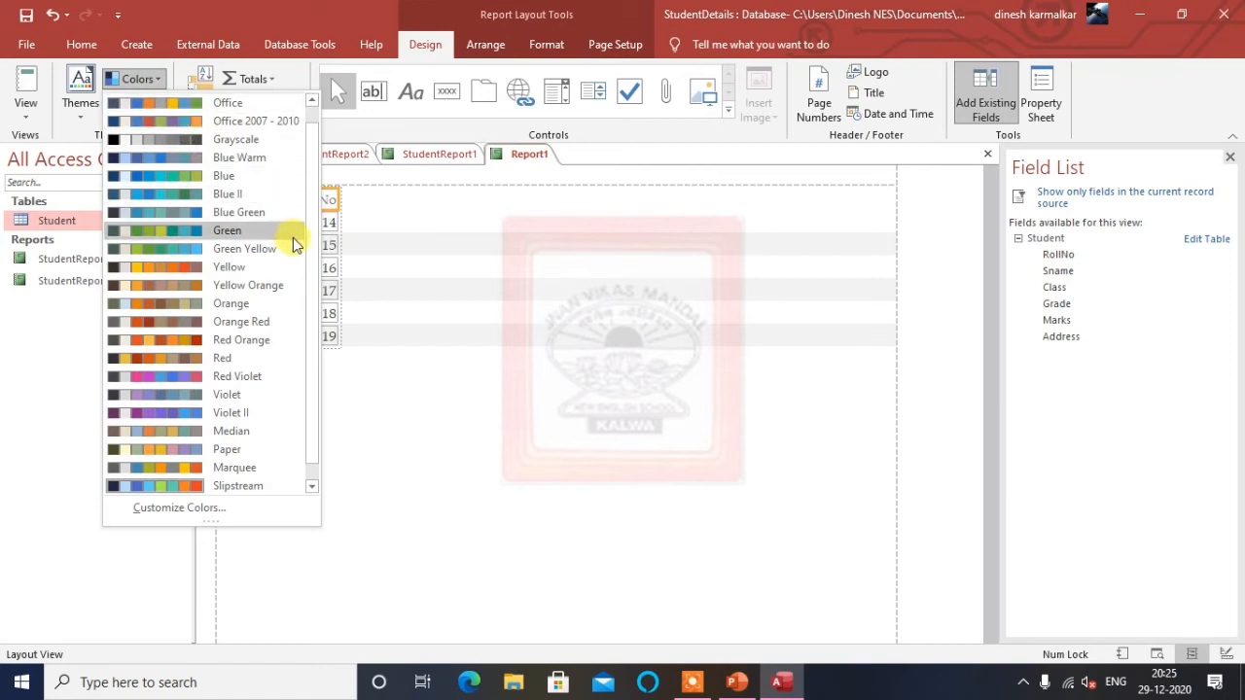
scroll(311, 161, up, 1)
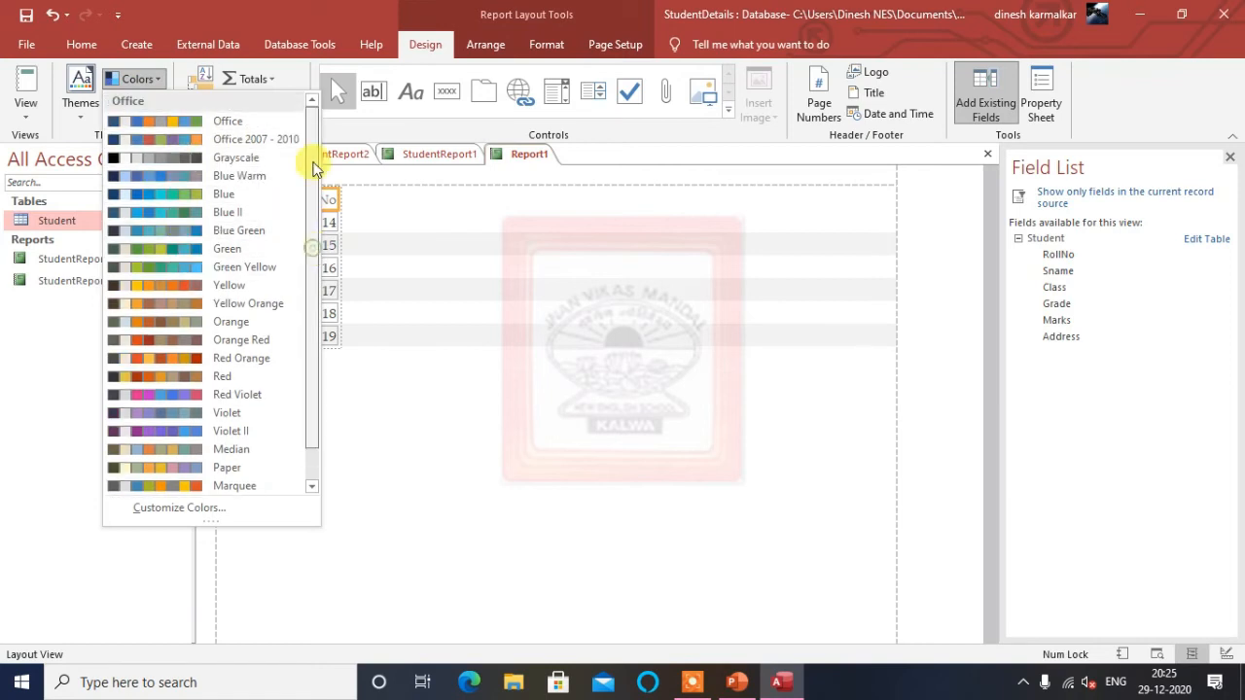
click(198, 124)
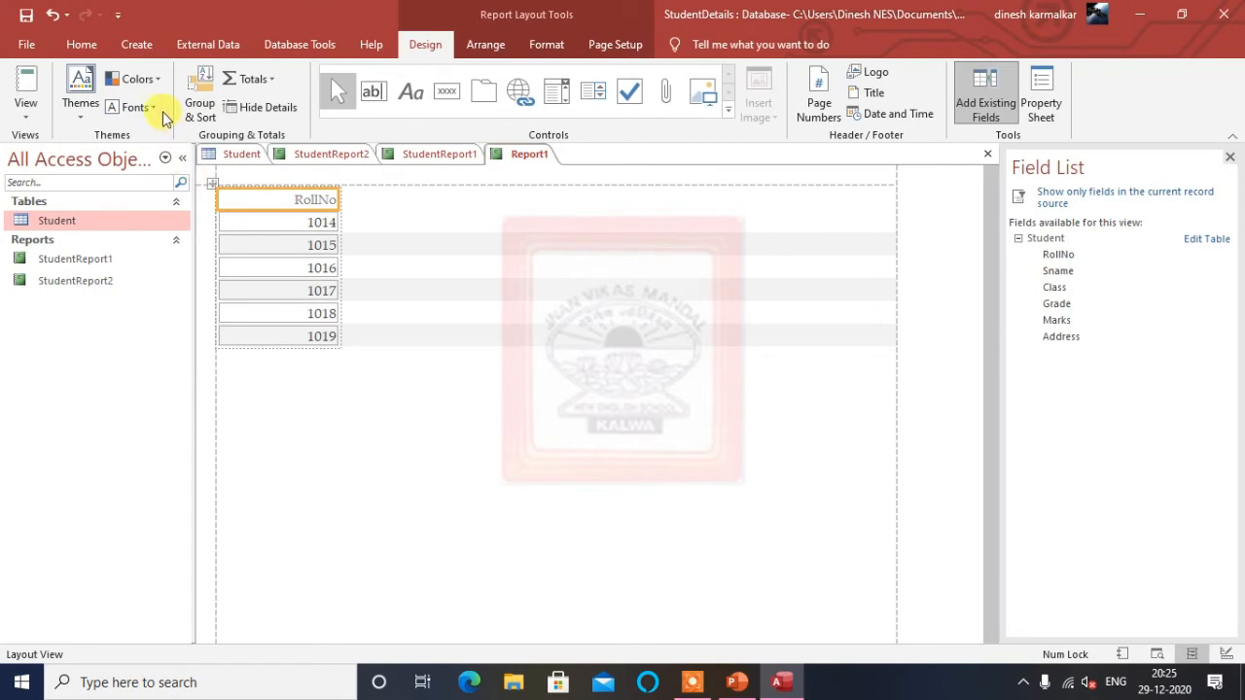
Step: Look at the settings for creating custom theme colors, and leave without saving a set
click(156, 78)
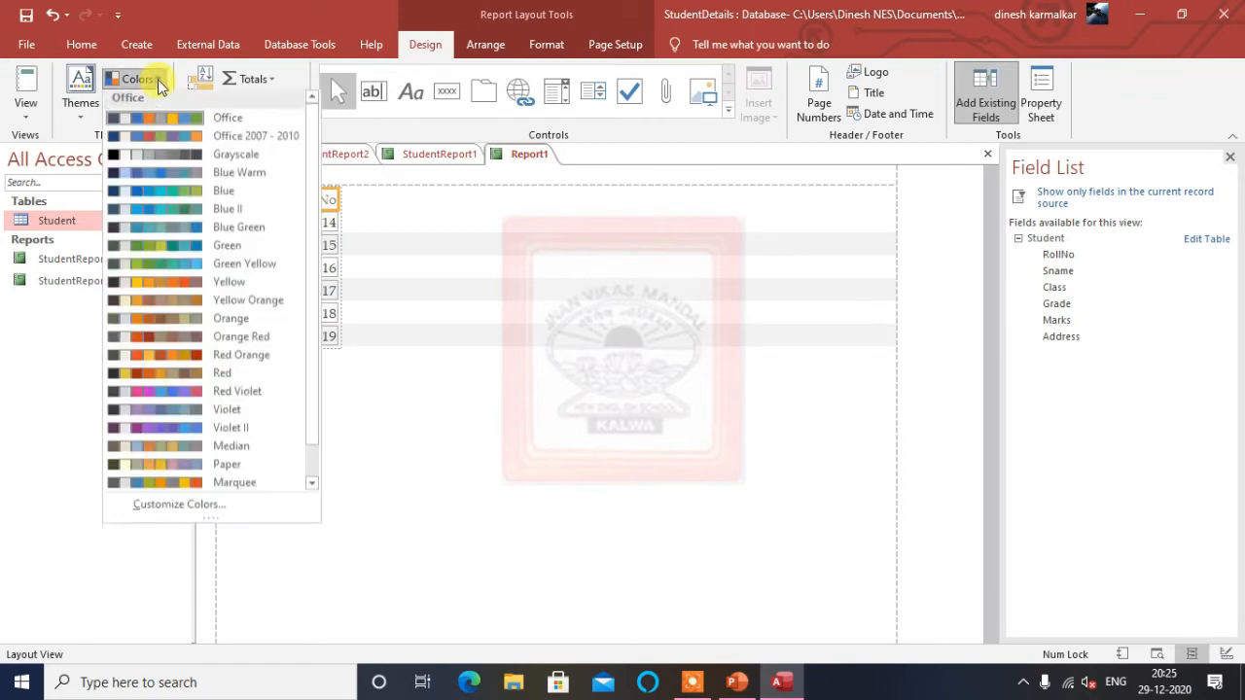
click(207, 508)
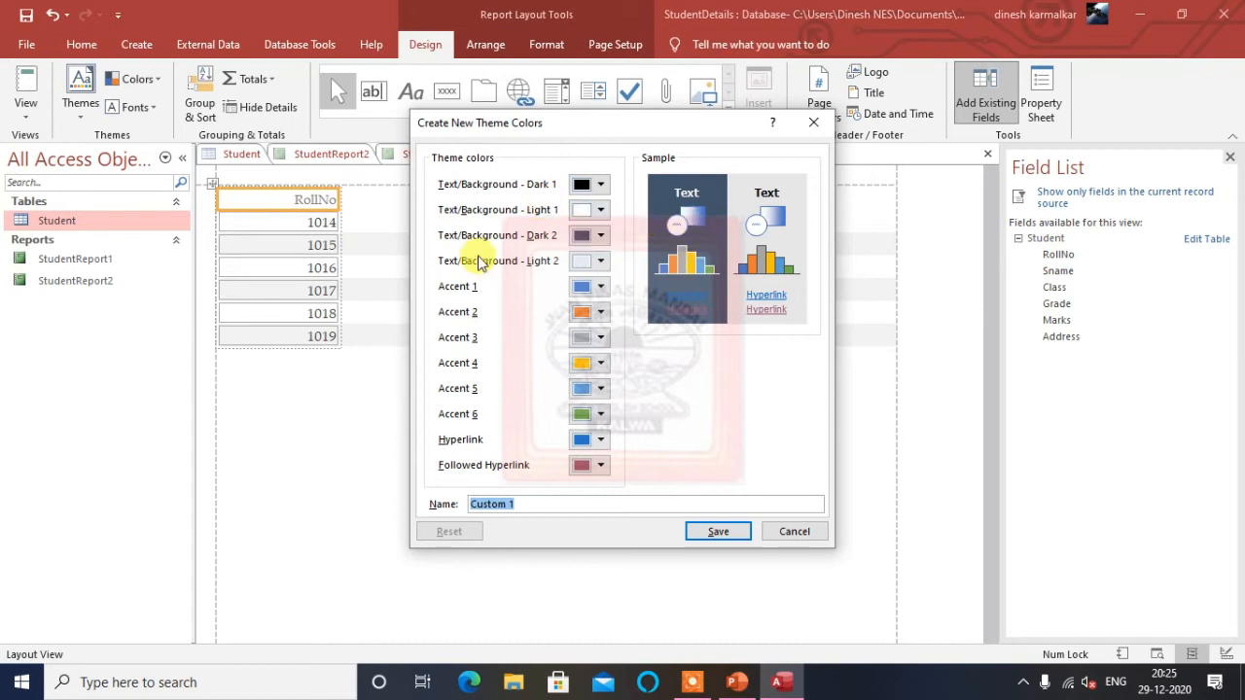
click(794, 534)
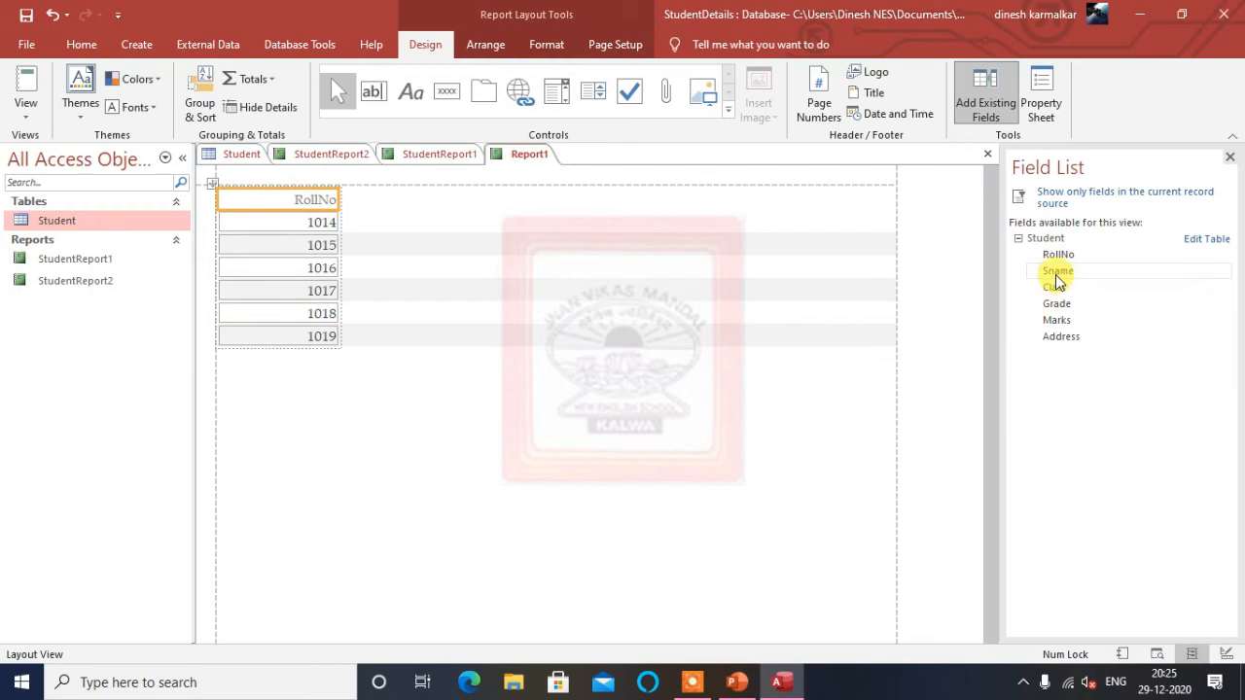
Step: Add the Sname and Grade fields as columns beside RollNo in the report
drag(1058, 276, 387, 204)
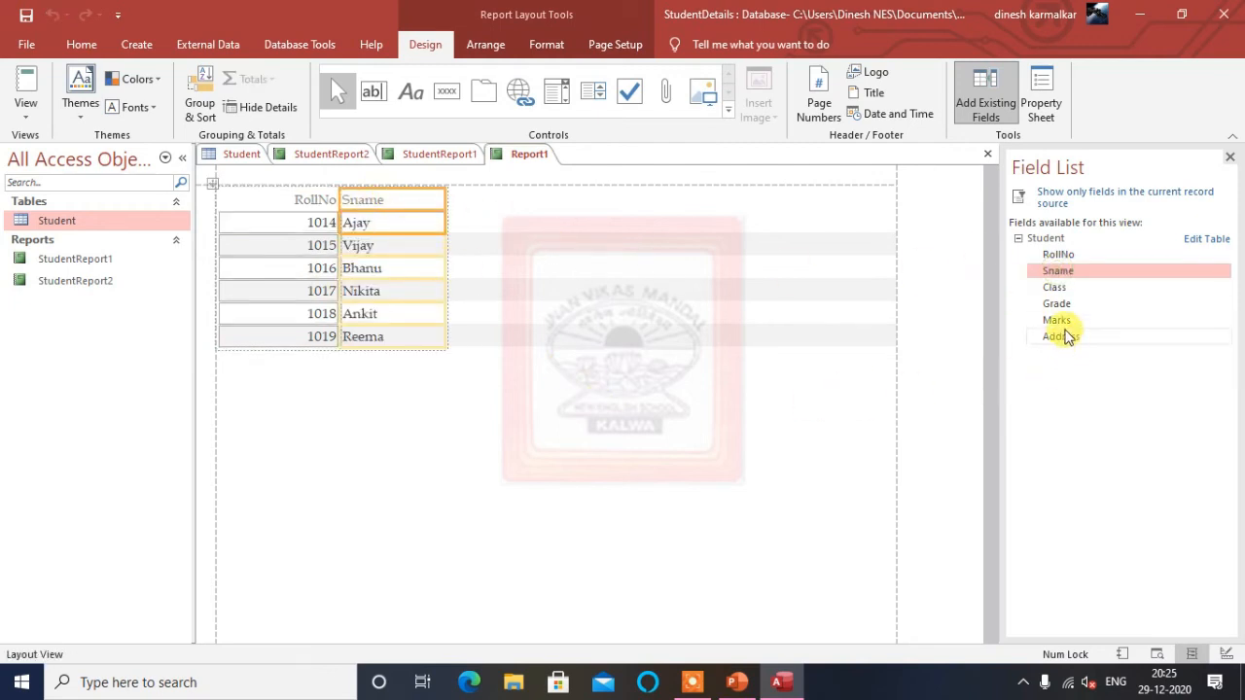
drag(1055, 305, 583, 248)
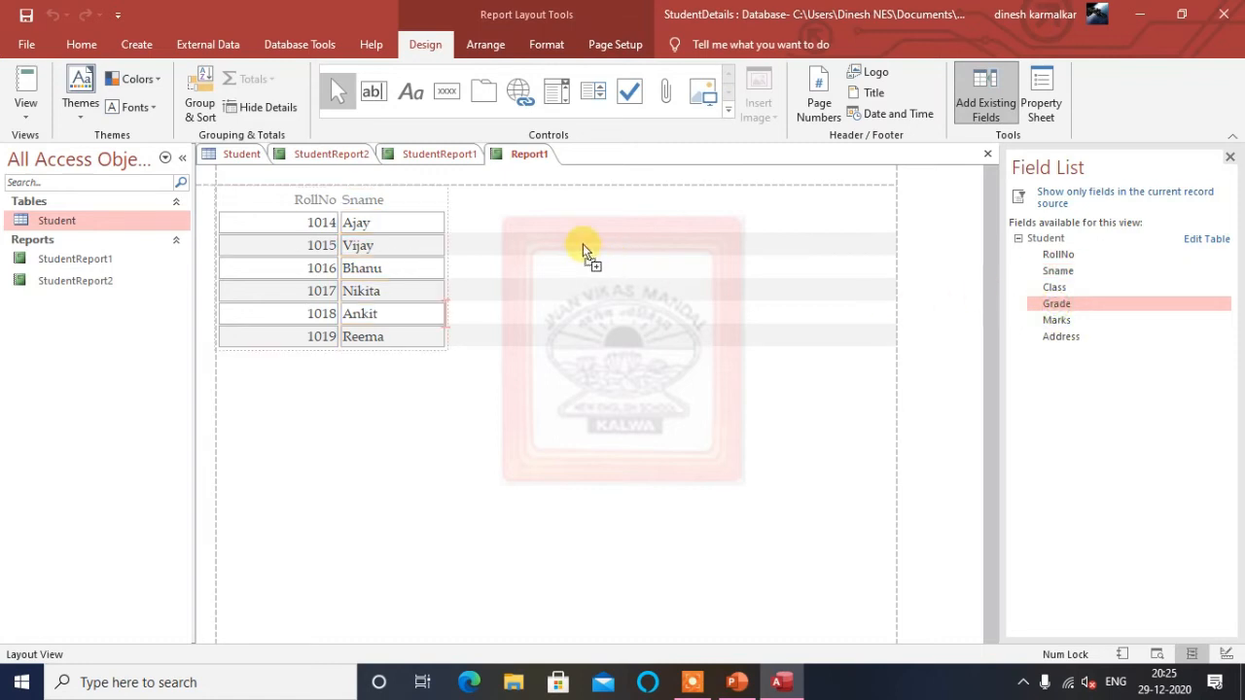
drag(508, 202, 507, 207)
click(367, 289)
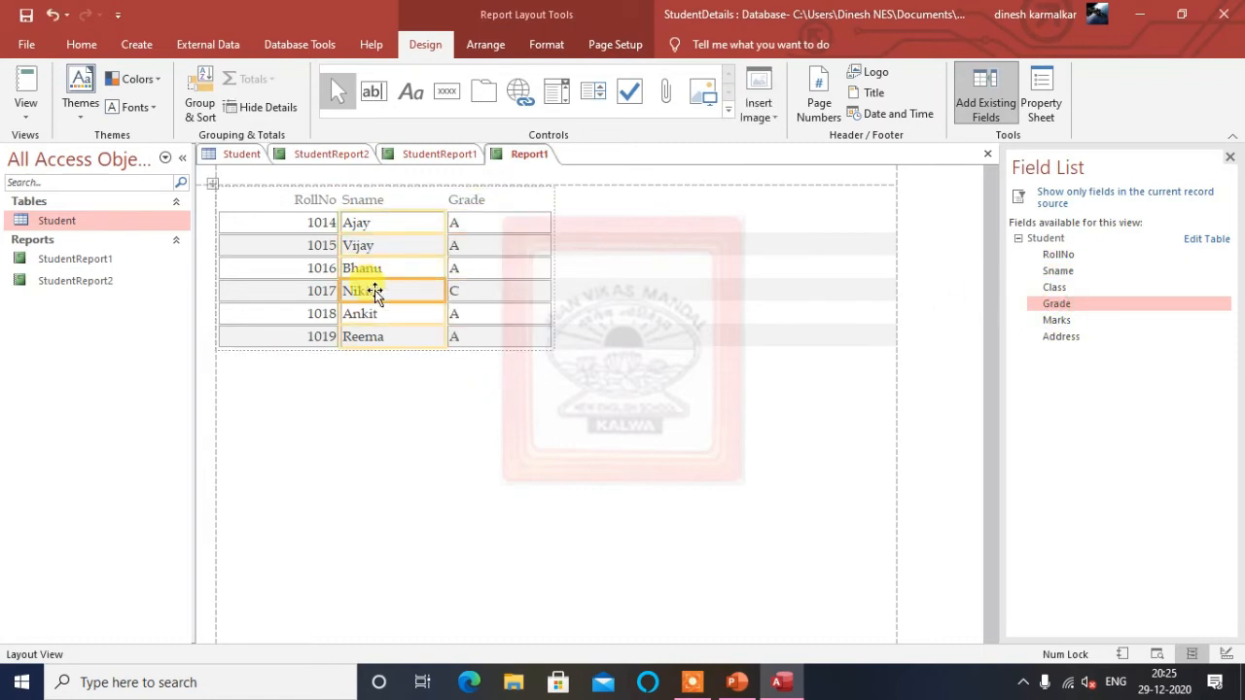
Step: With the Sname heading selected, apply the Arial Black-Arial theme fonts
click(392, 198)
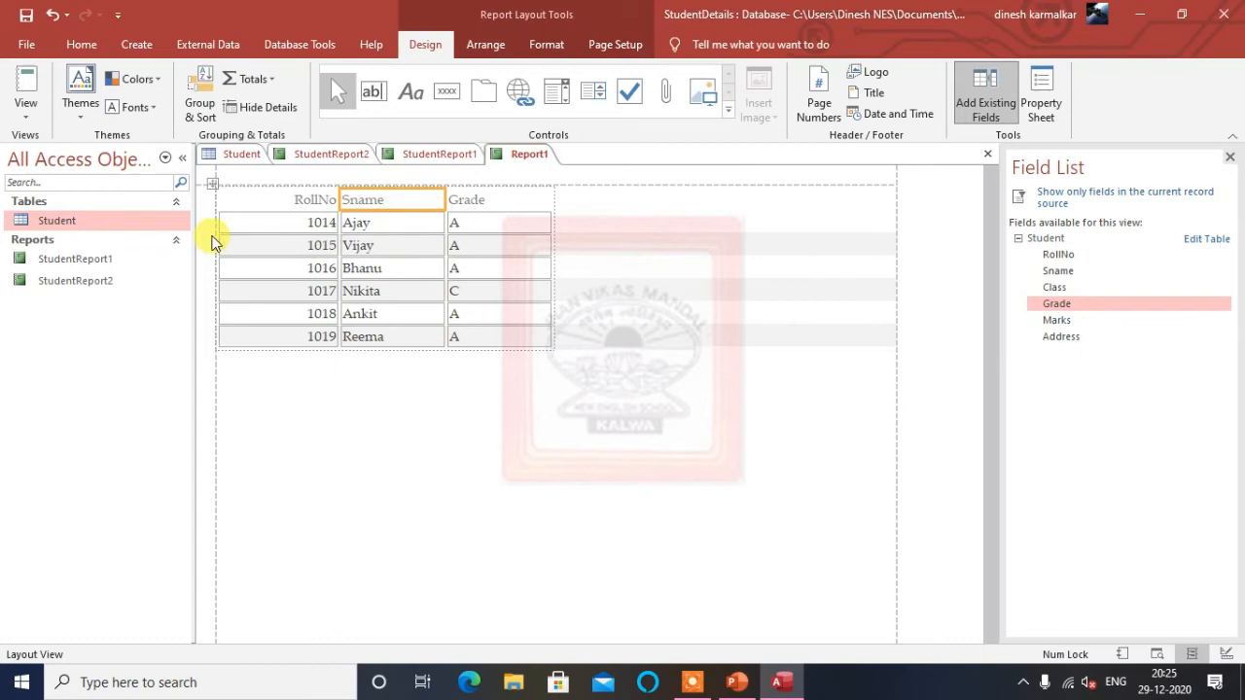
click(136, 107)
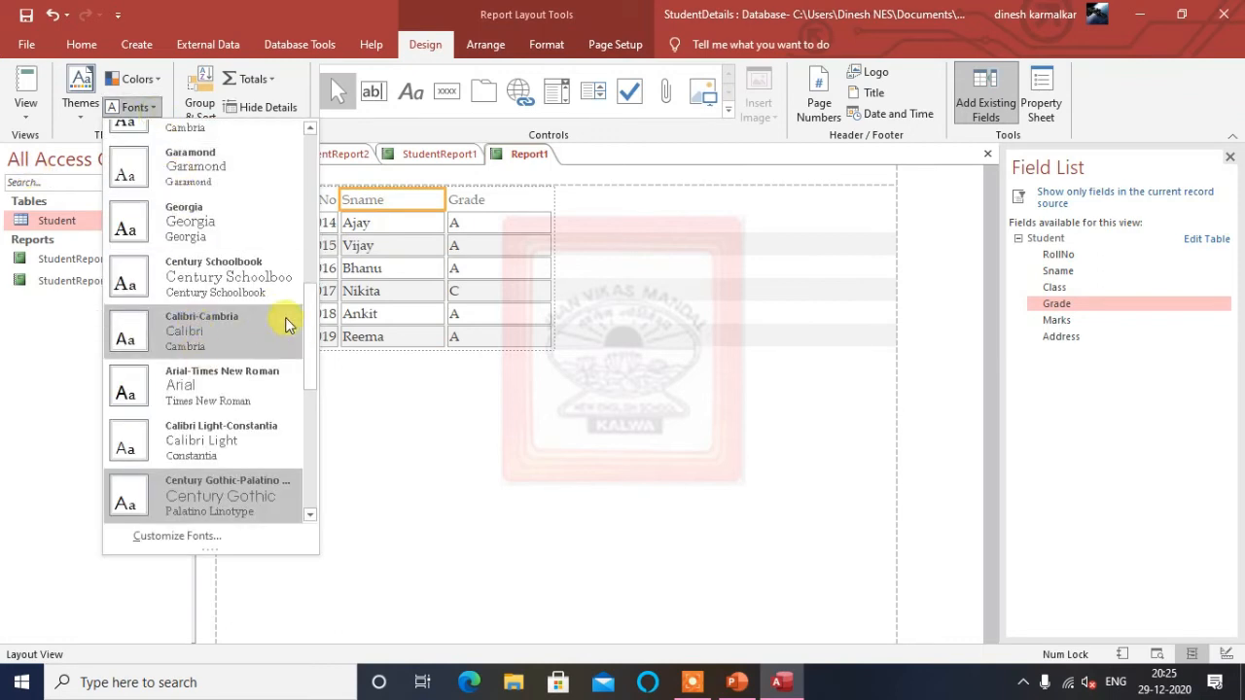
drag(313, 350, 314, 486)
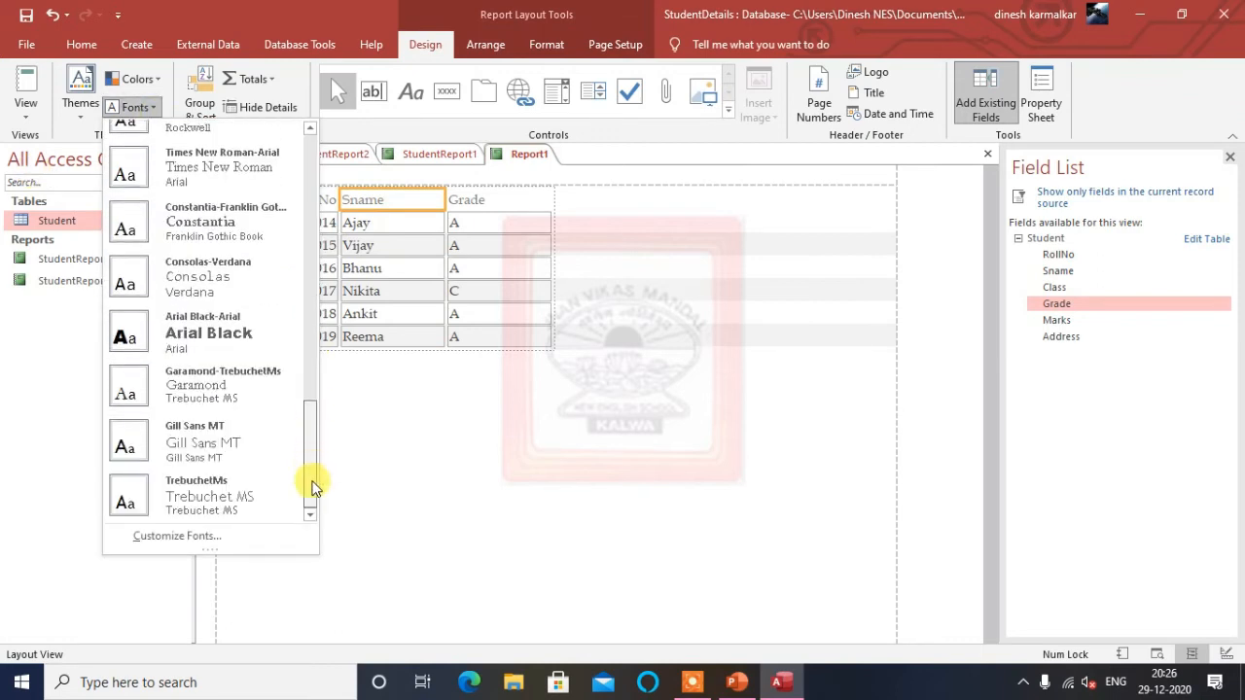
click(292, 331)
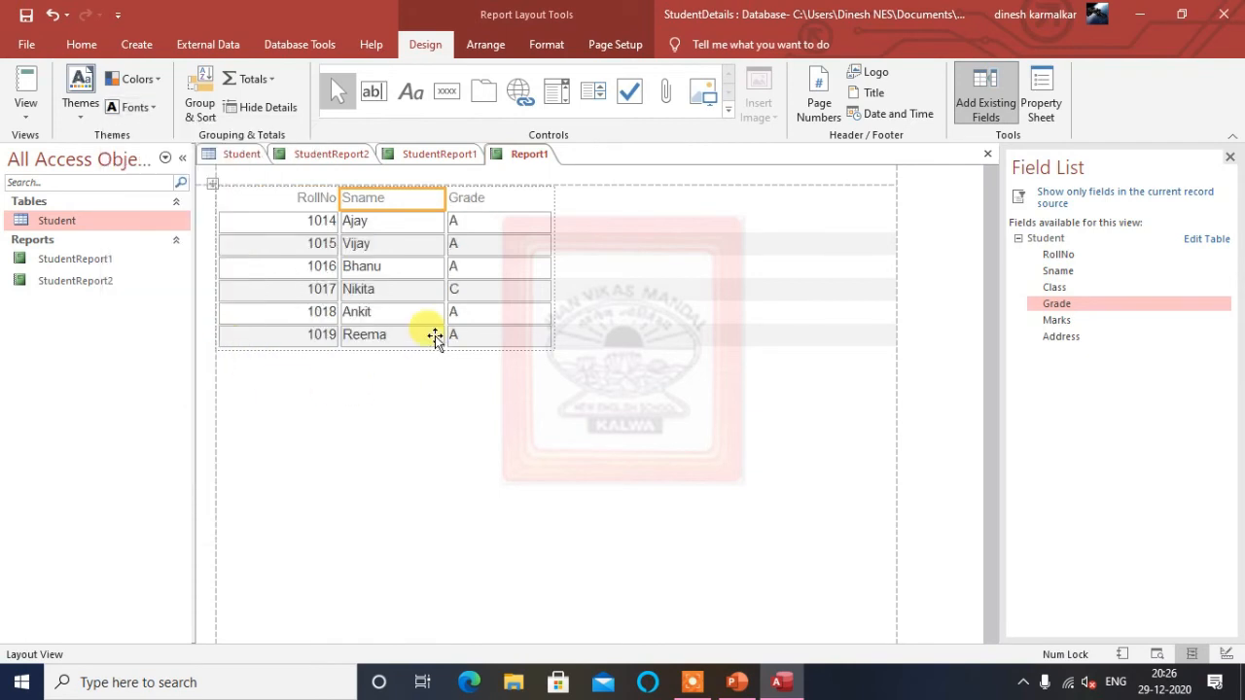
Step: With the Grade heading selected, apply the Century Gothic-Palatino Linotype theme fonts
click(467, 199)
click(155, 109)
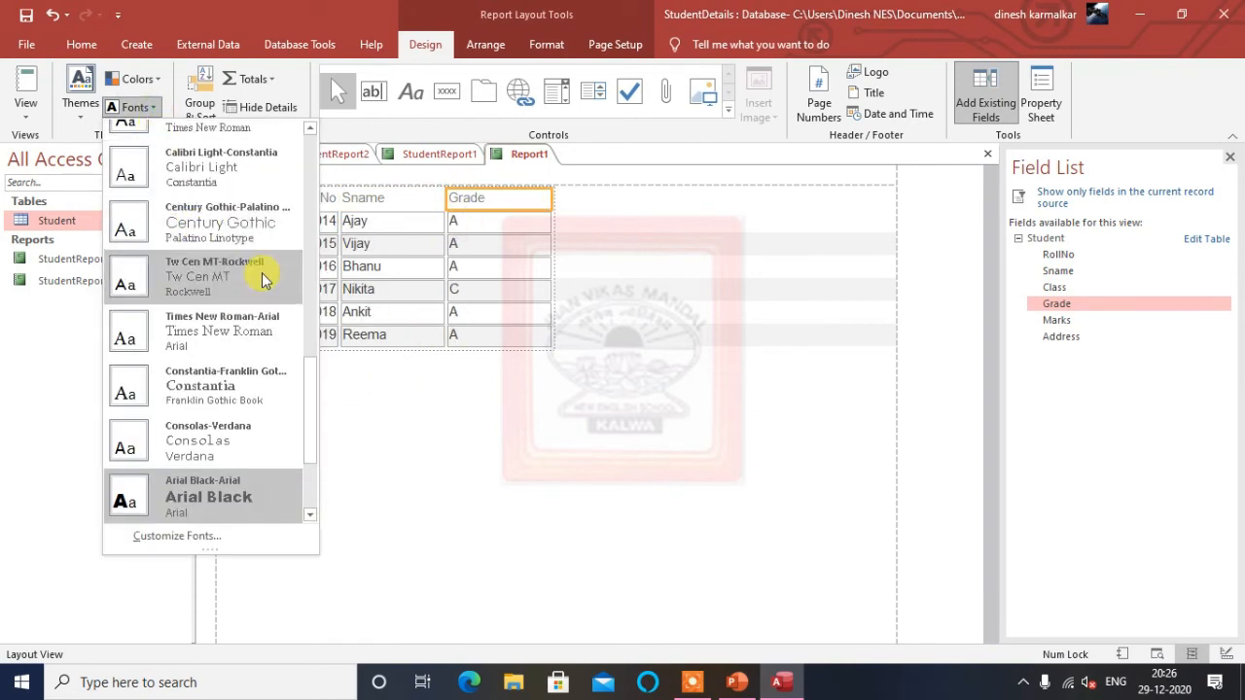
drag(313, 417, 308, 380)
click(203, 343)
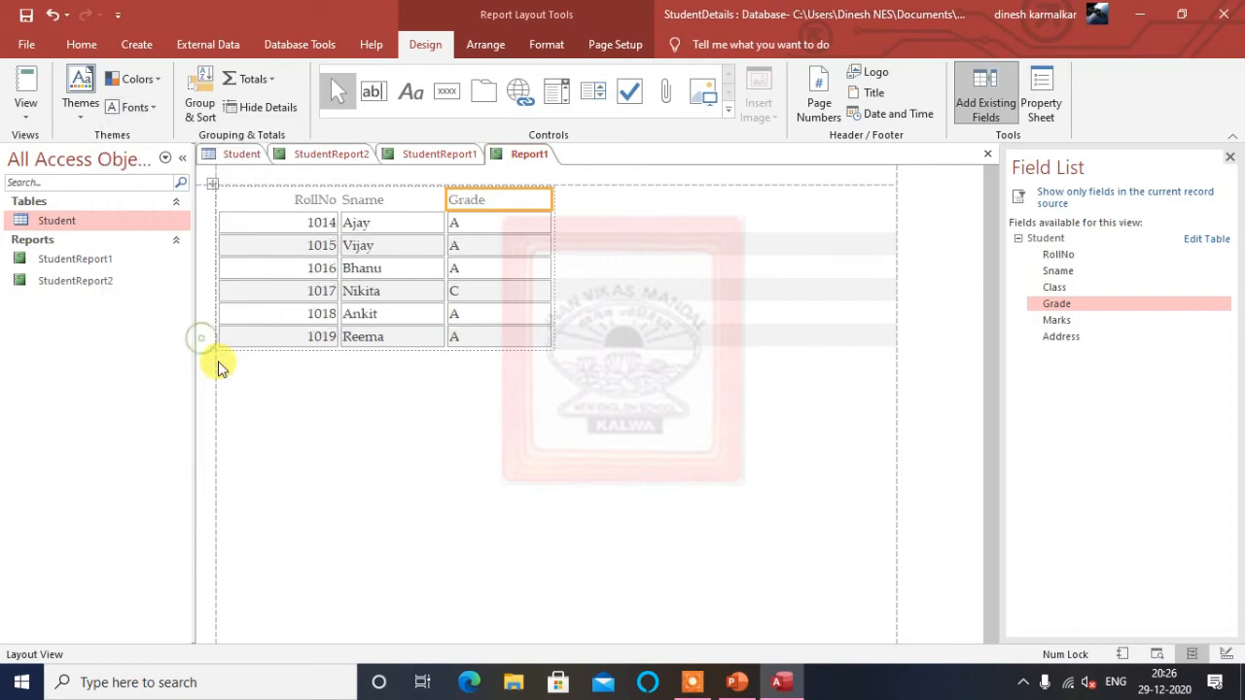
Step: Change the report's theme fonts to Century Schoolbook
click(155, 109)
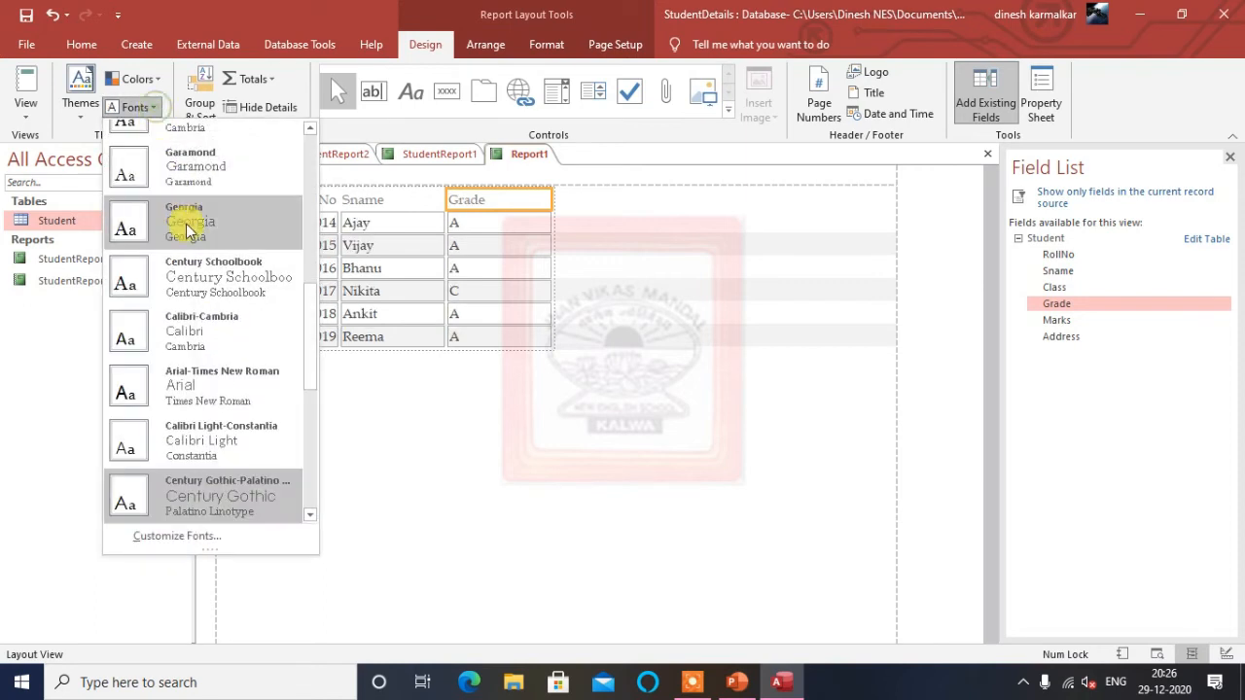
scroll(313, 369, up, 1)
scroll(313, 369, up, 1)
click(231, 332)
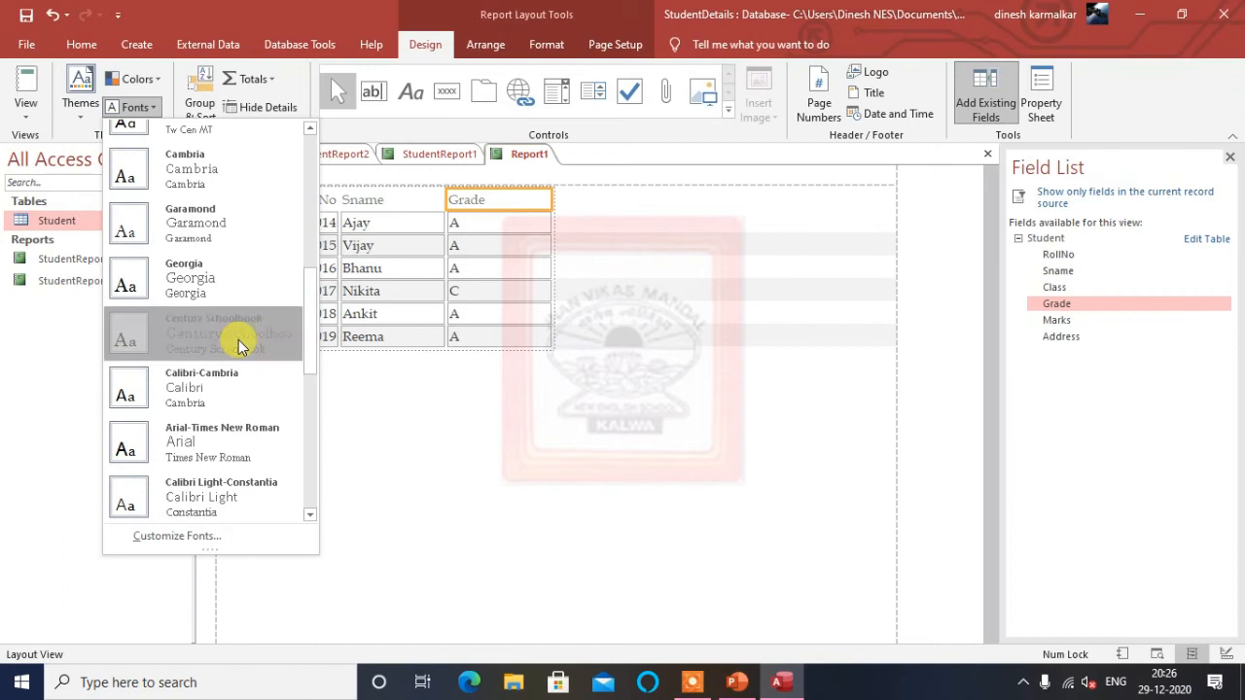
Step: Try the Garamond theme fonts, and settle on Franklin Gothic for the report
click(153, 109)
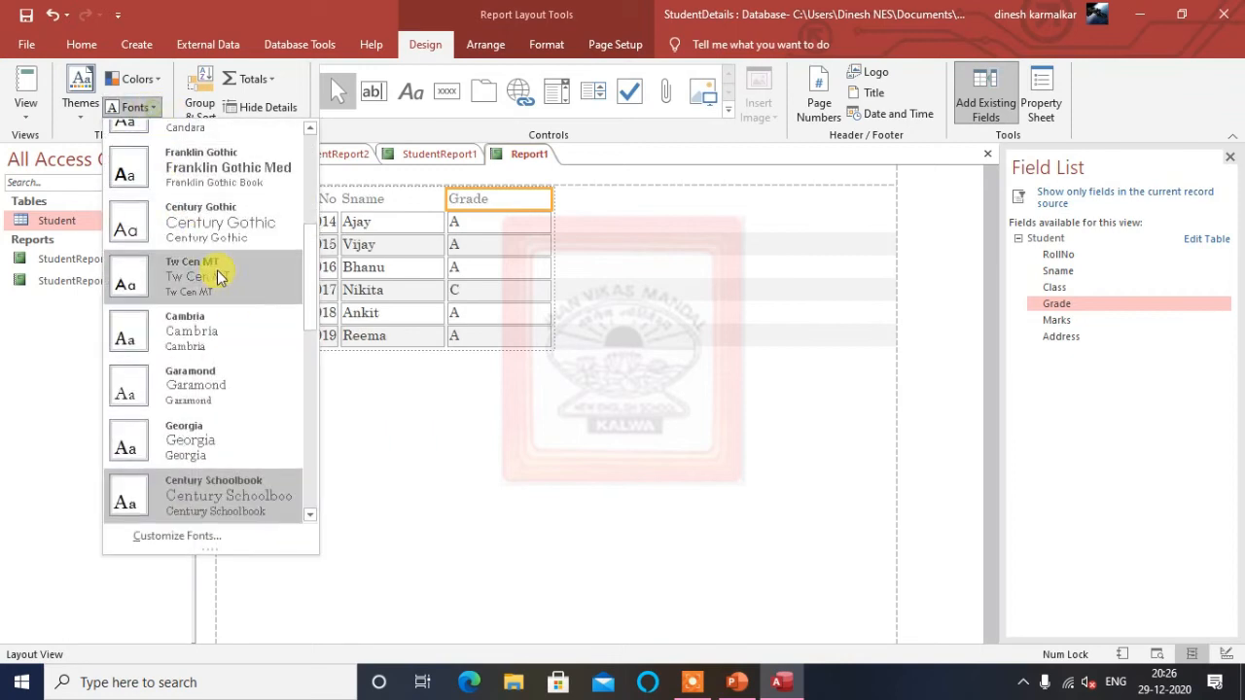
click(197, 401)
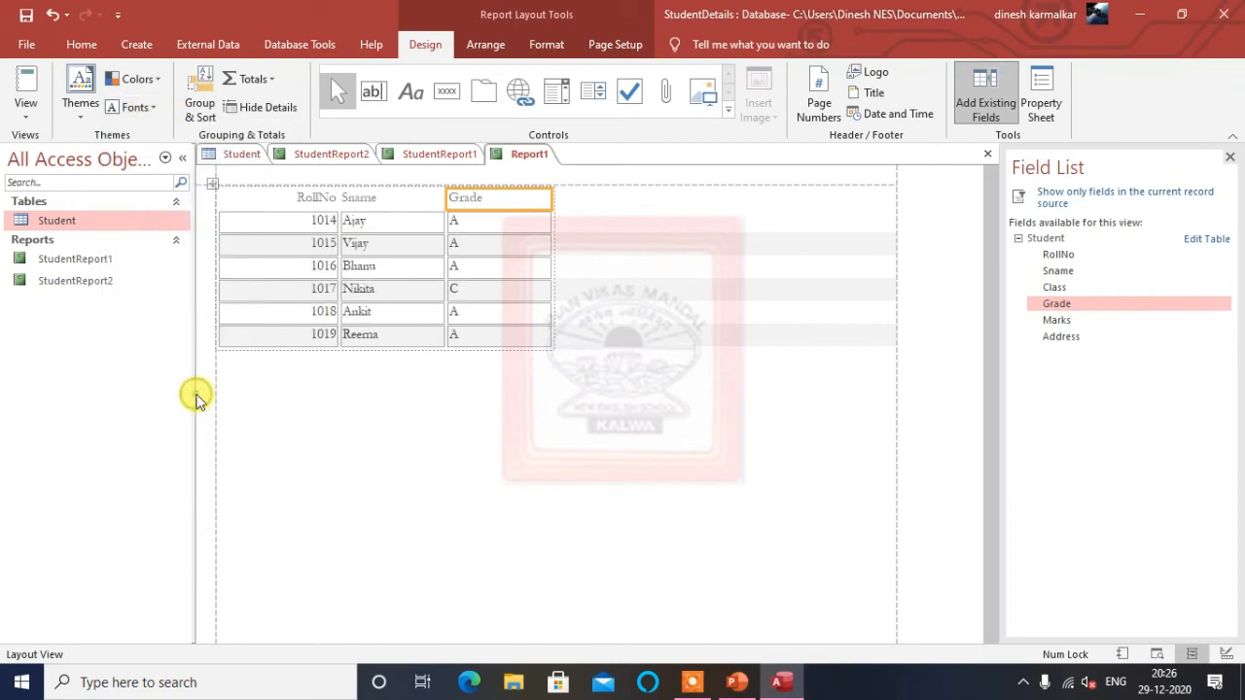
click(154, 109)
click(214, 203)
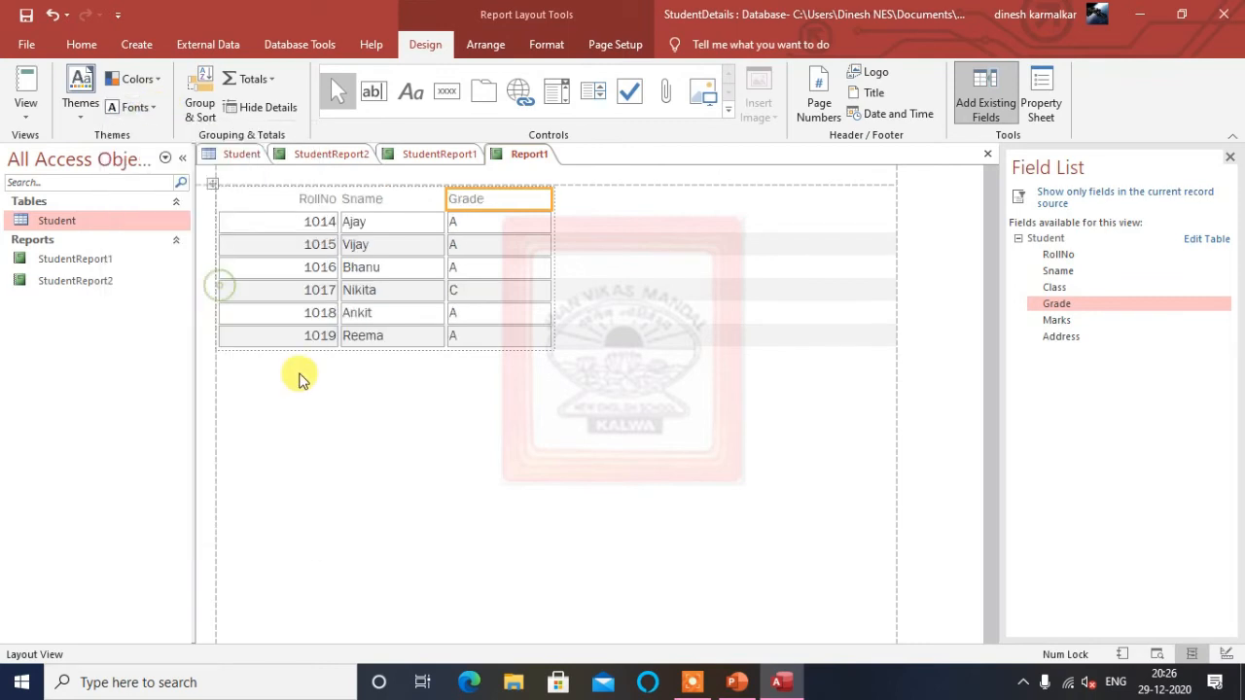
Step: Examine how the theme fonts affect the headings and values of the RollNo, Sname and Grade columns
click(342, 268)
click(284, 201)
click(372, 203)
click(309, 197)
click(400, 202)
click(480, 202)
click(481, 292)
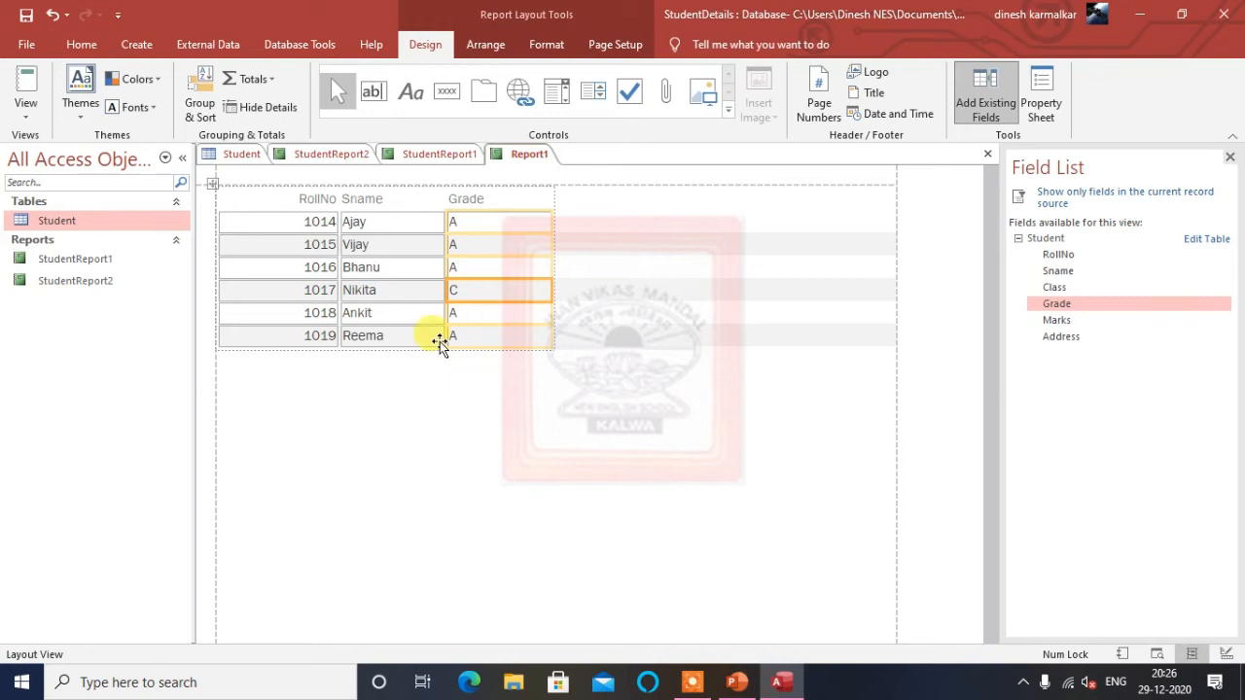
click(387, 174)
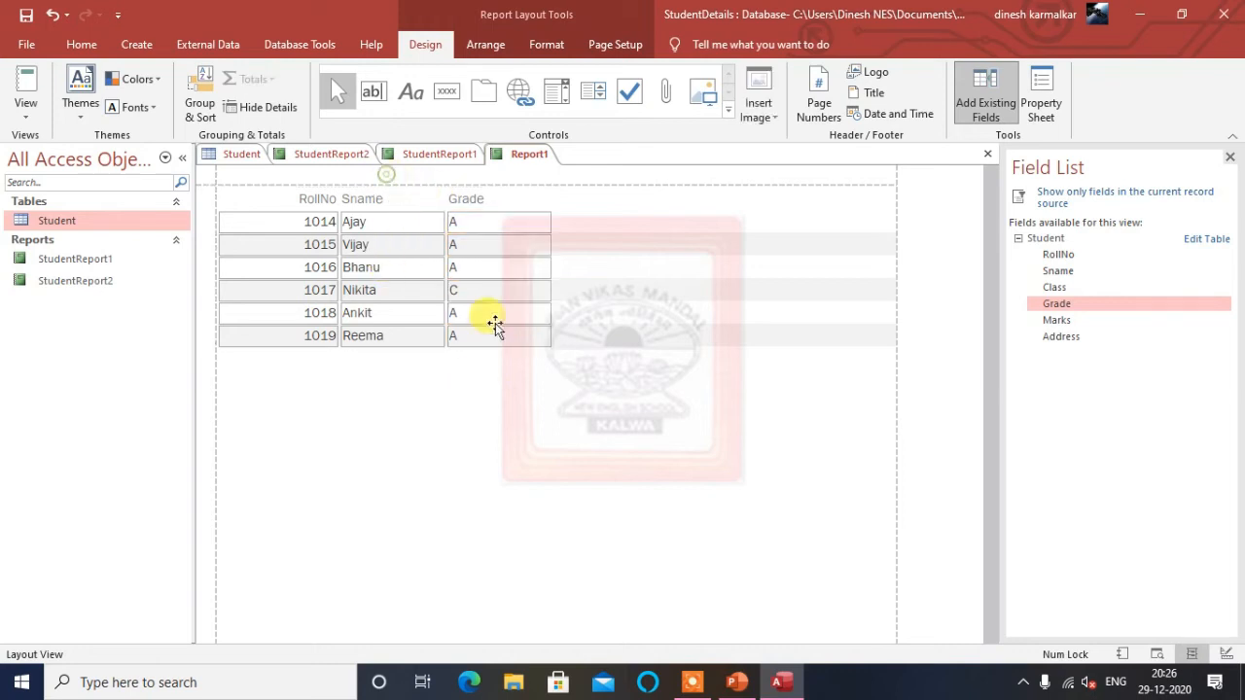
Step: Add a title to the blank report and set its text to "Student Grade"
click(858, 98)
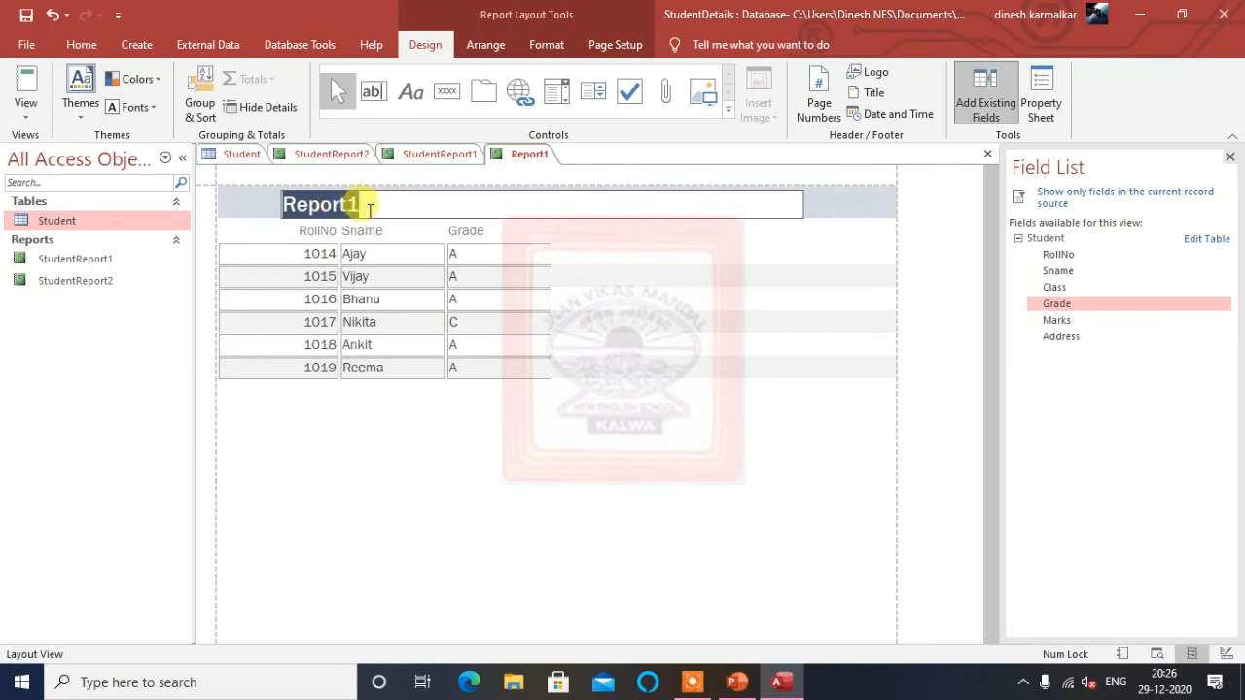
click(374, 216)
drag(283, 202, 387, 209)
text(Student Grade)
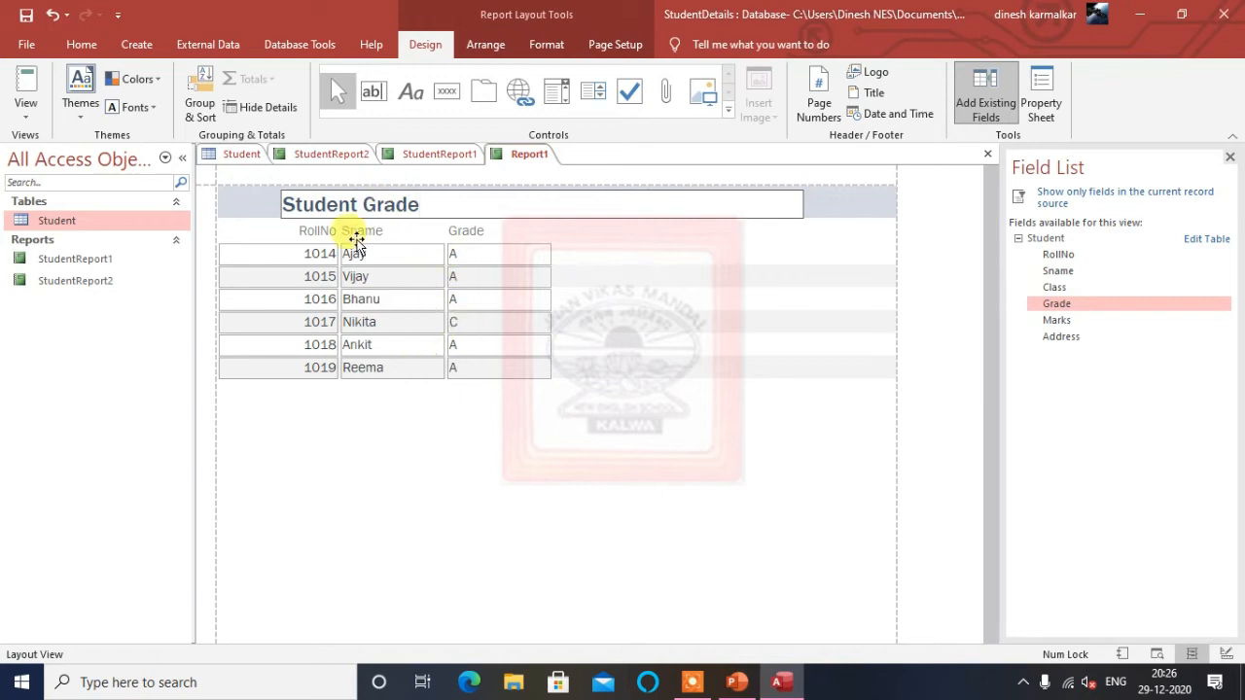
drag(284, 203, 421, 202)
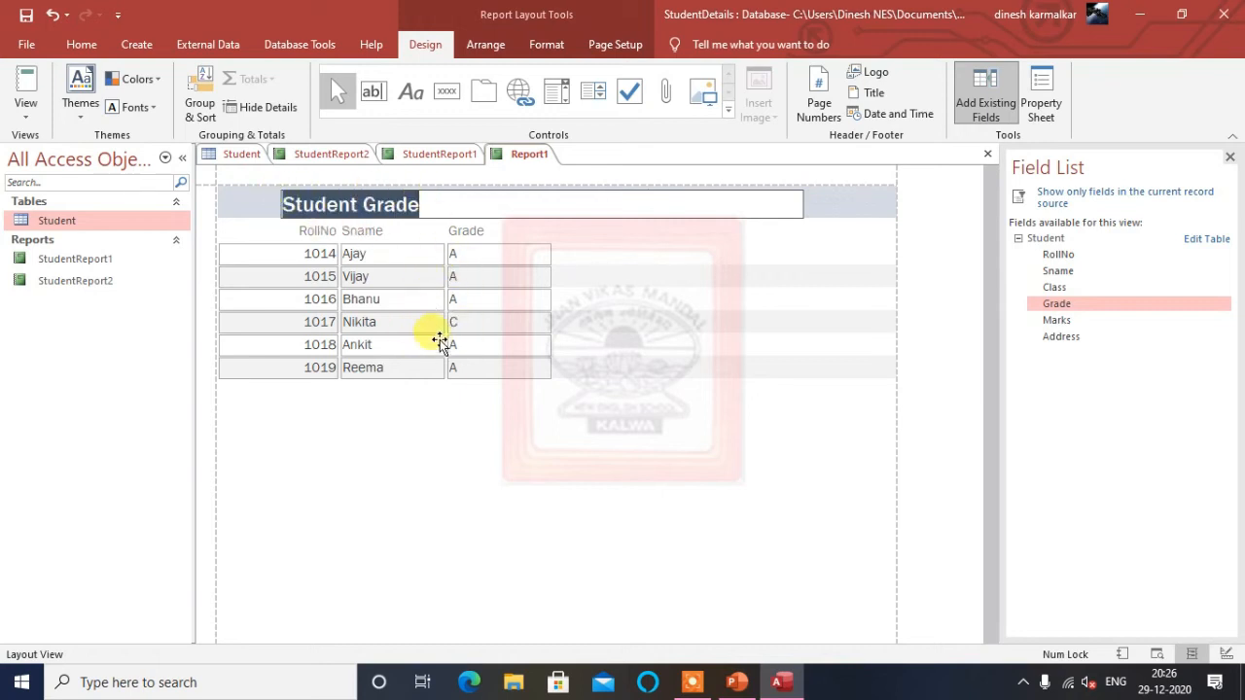
click(450, 203)
click(401, 322)
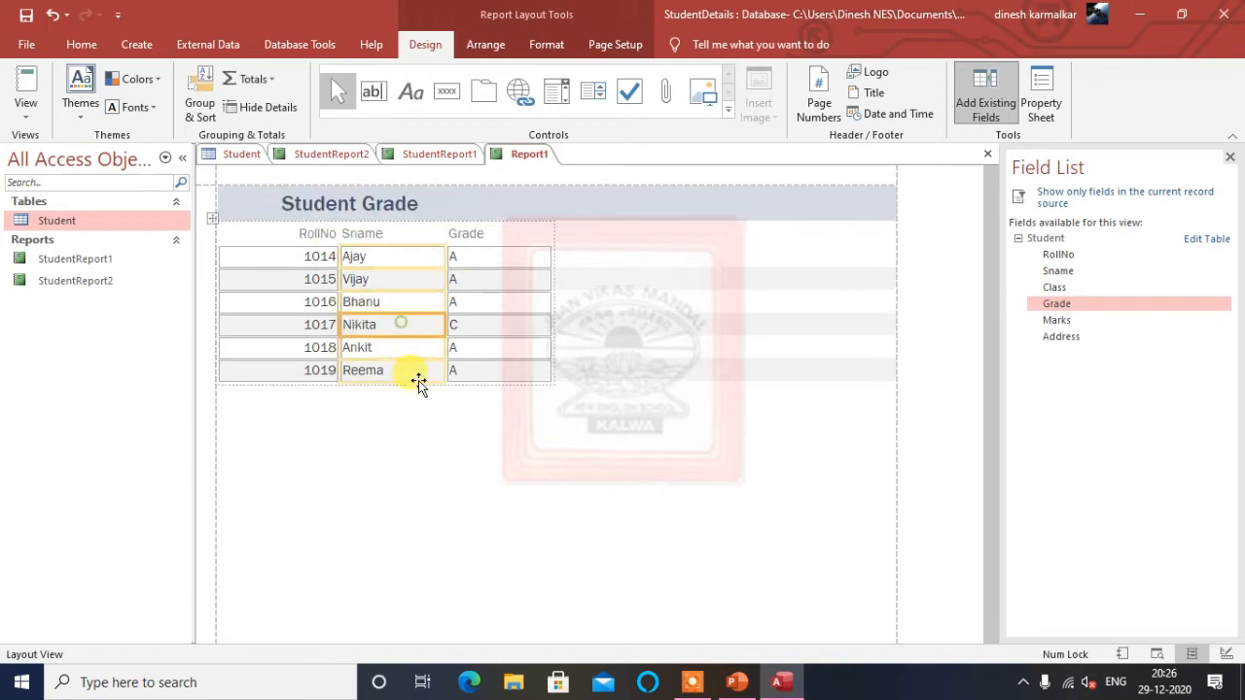
Step: Slightly widen the box of the Student Grade title and check the extent of its text
click(365, 207)
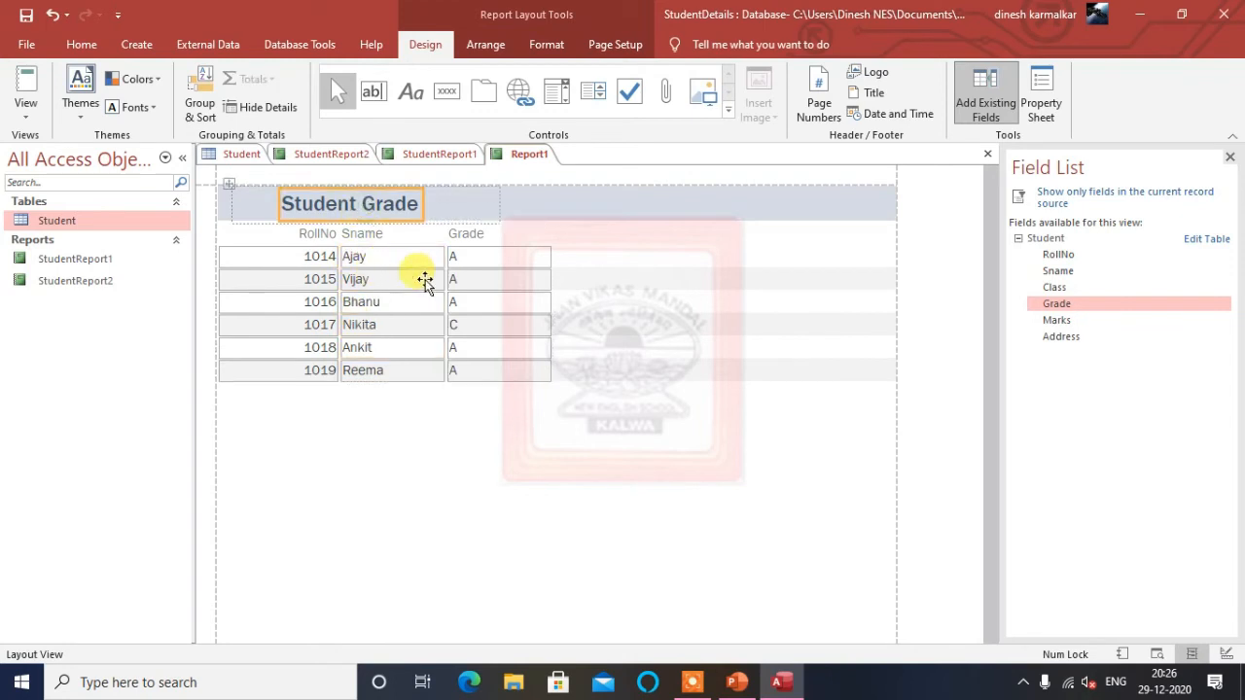
click(274, 185)
click(287, 199)
click(279, 204)
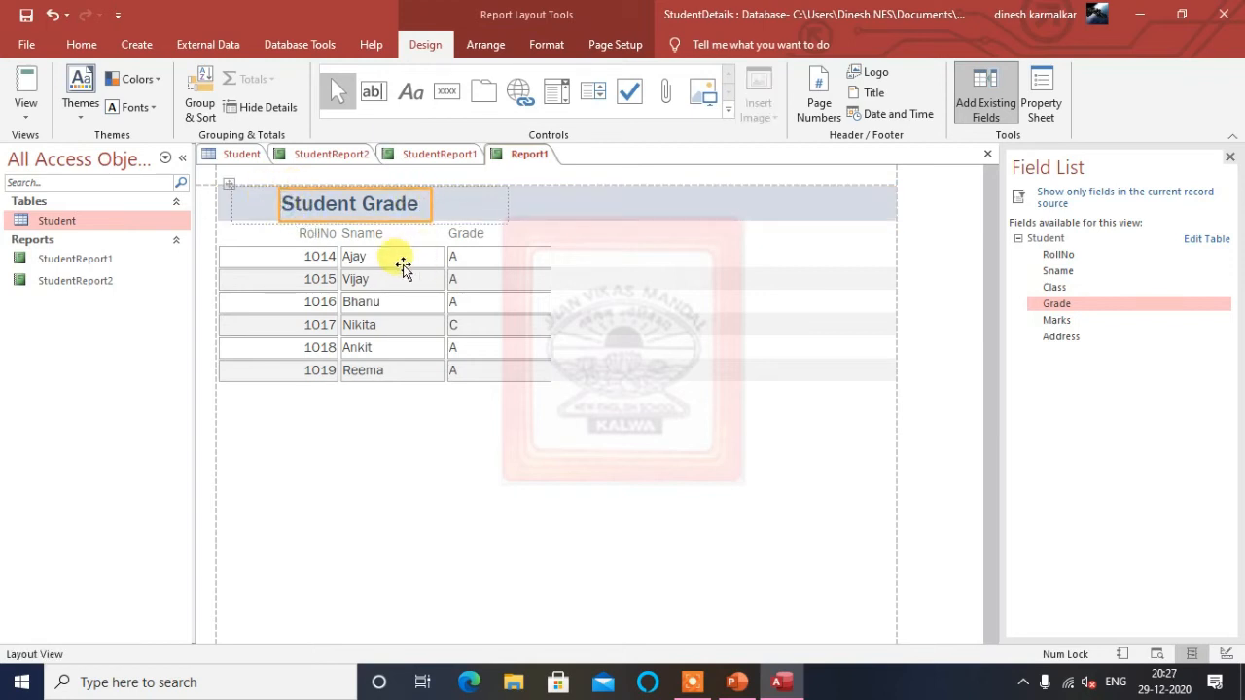
click(351, 203)
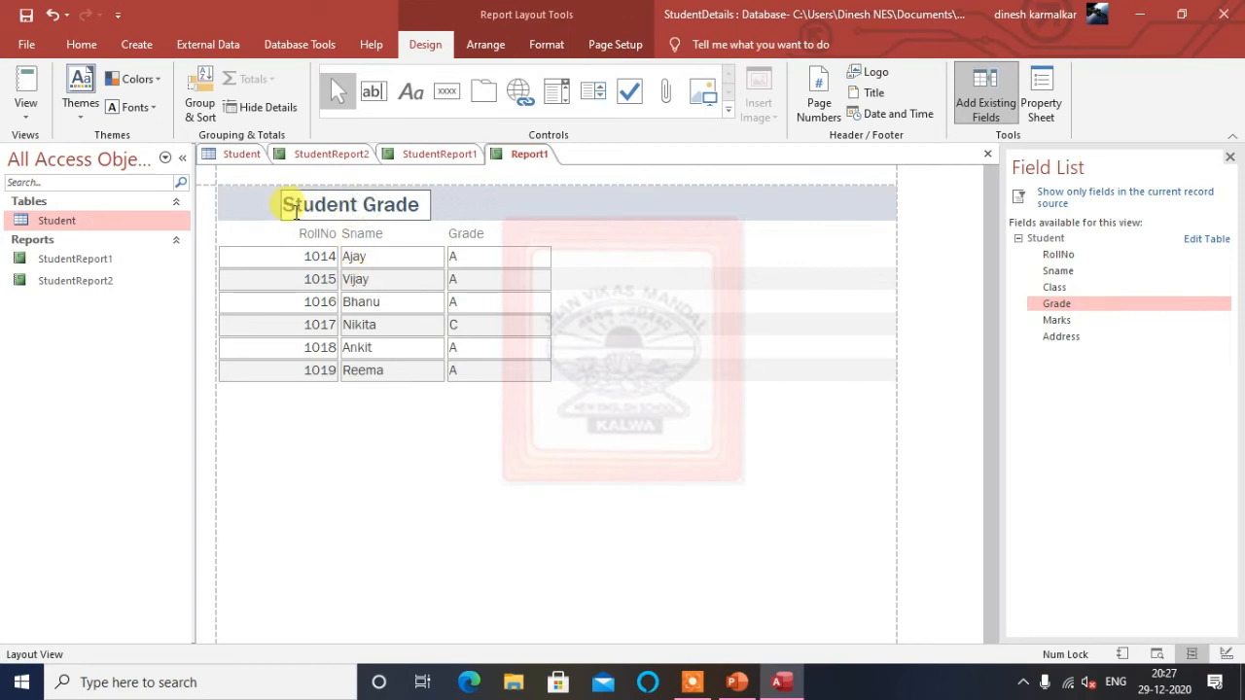
drag(289, 204, 393, 203)
click(402, 209)
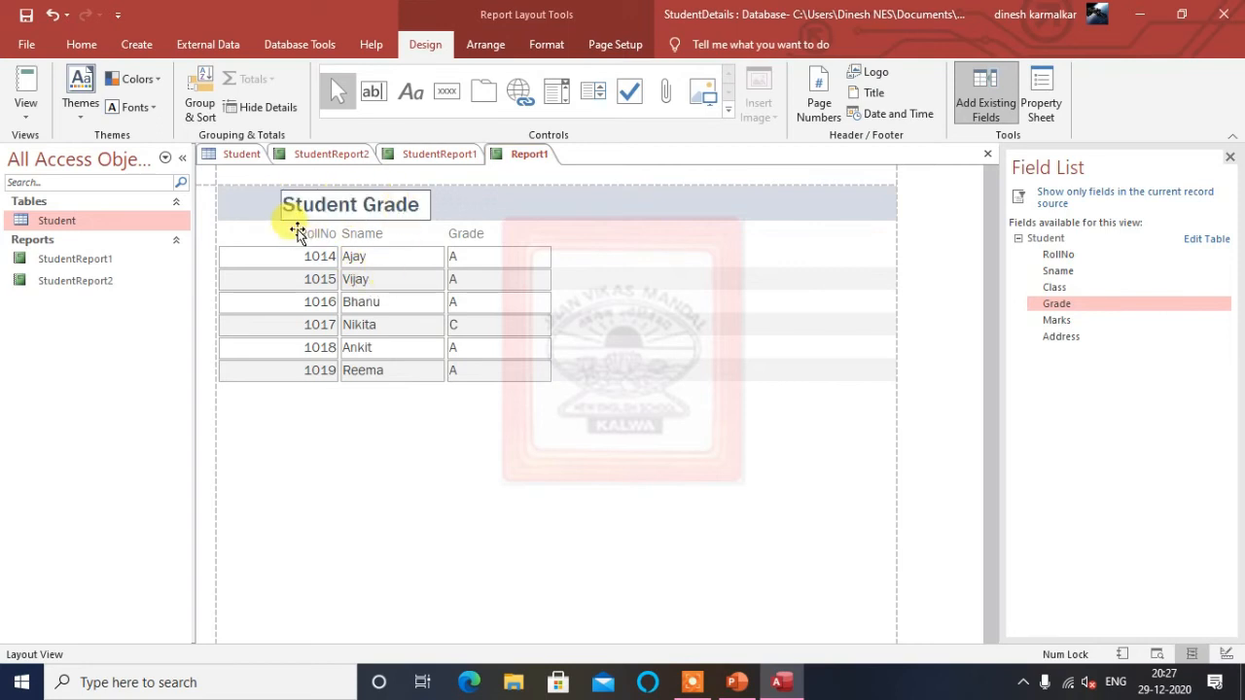
drag(283, 205, 412, 203)
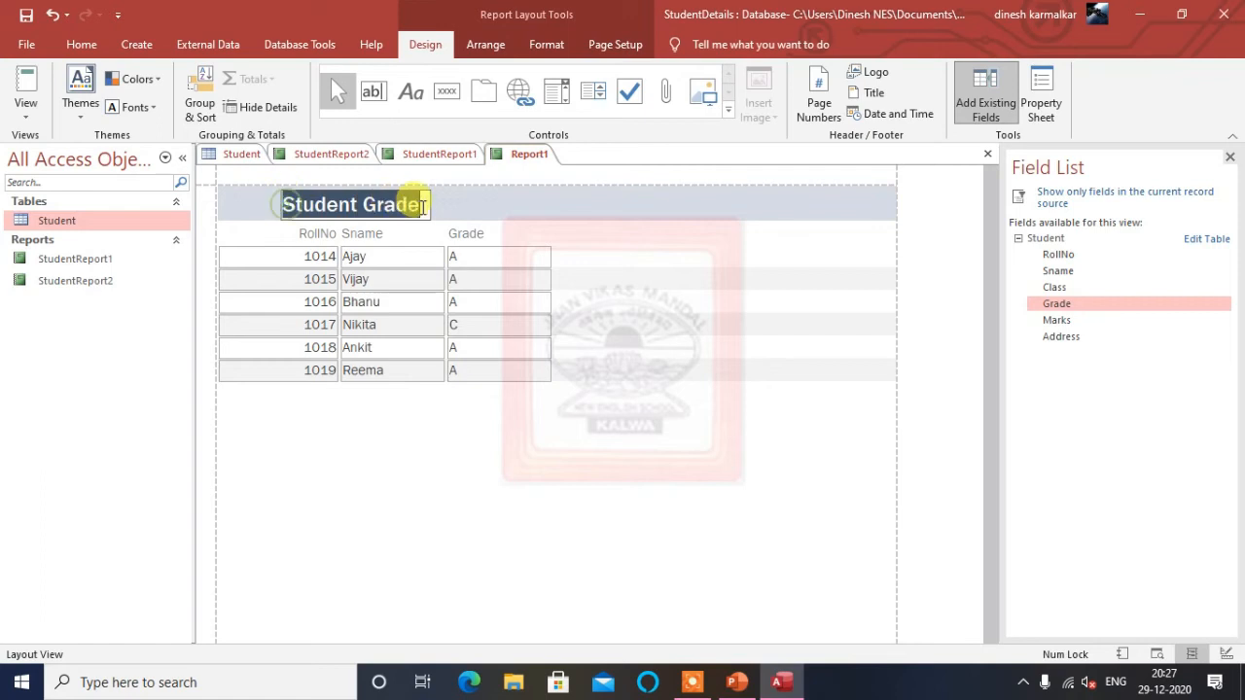
Step: Save the new report under the name "Student Report grade"
click(383, 272)
click(26, 15)
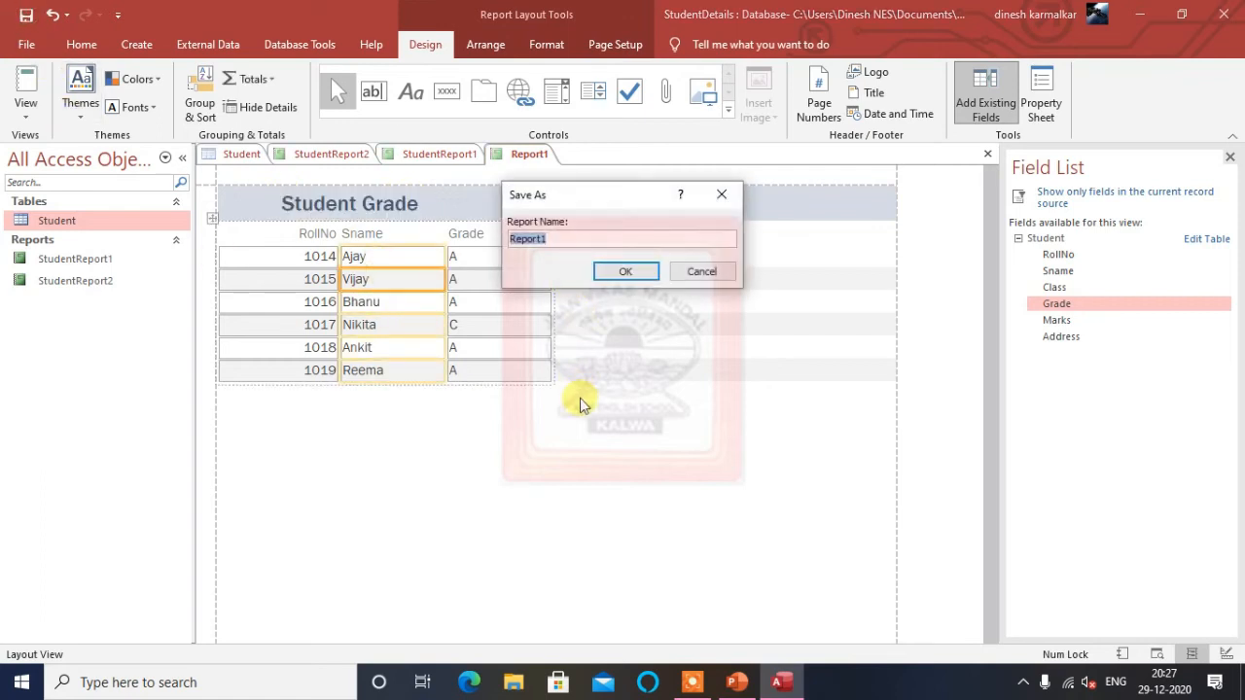
text(Student)
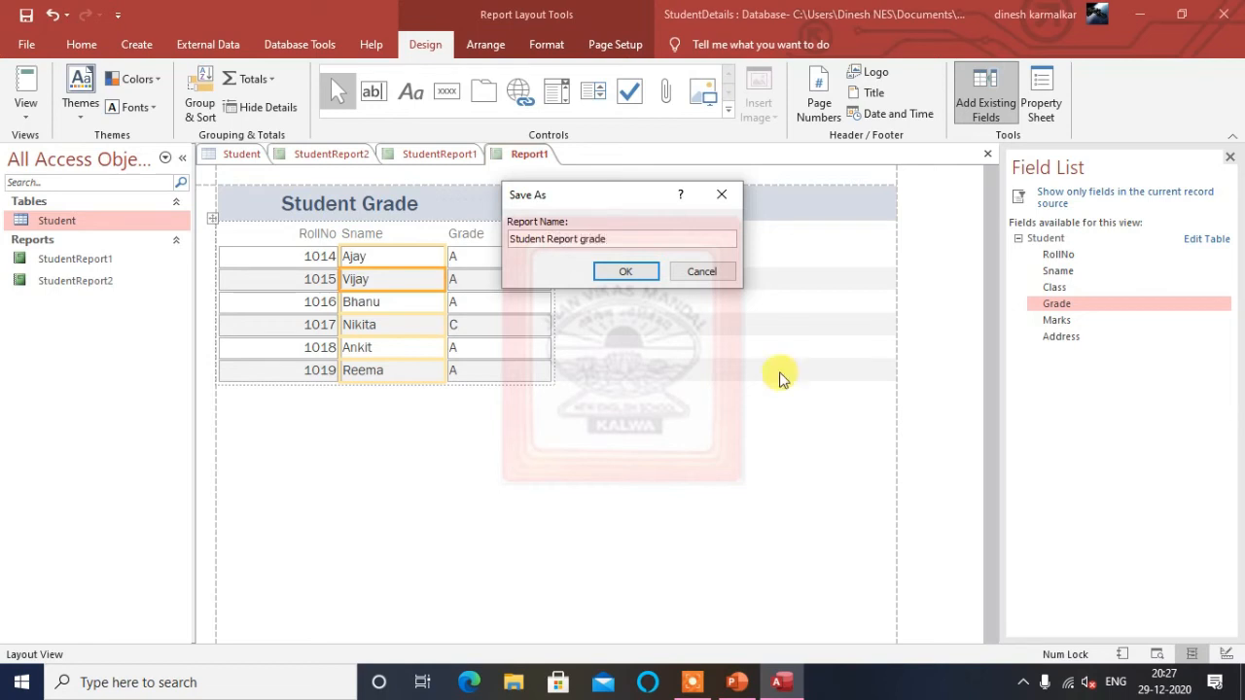
click(625, 272)
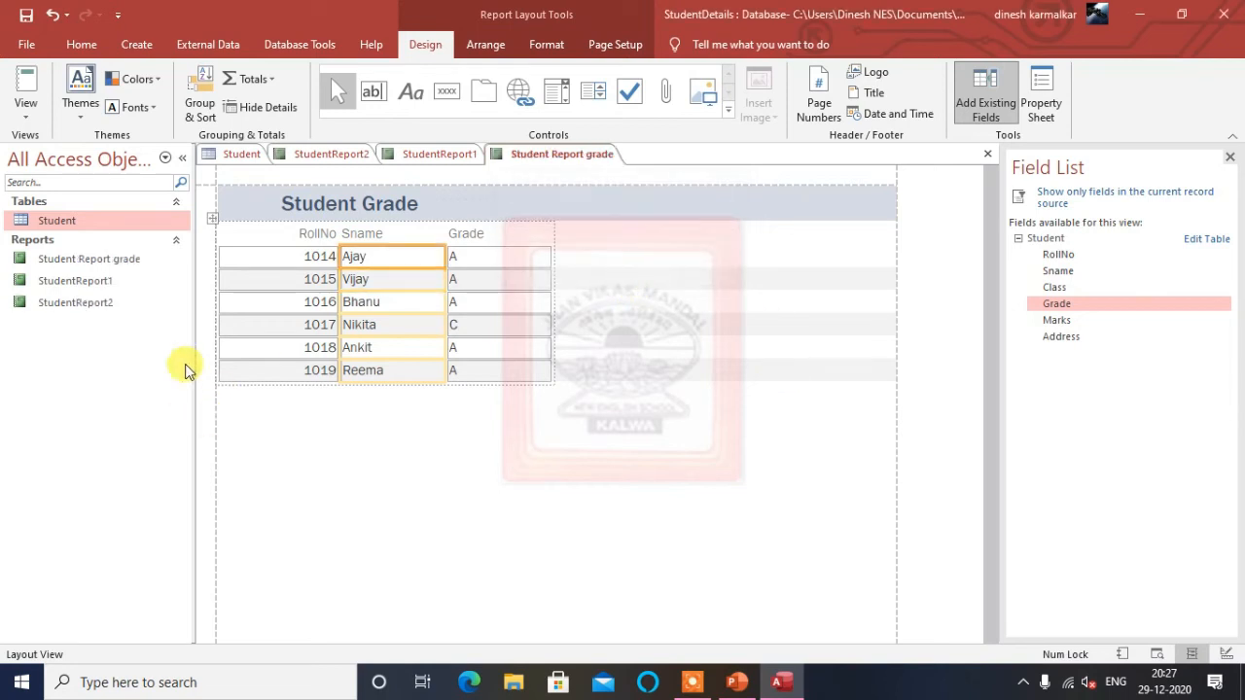
Step: Close the open Student Report grade, StudentReport1 and StudentReport2 reports, leaving the Student table open
right_click(551, 161)
click(583, 194)
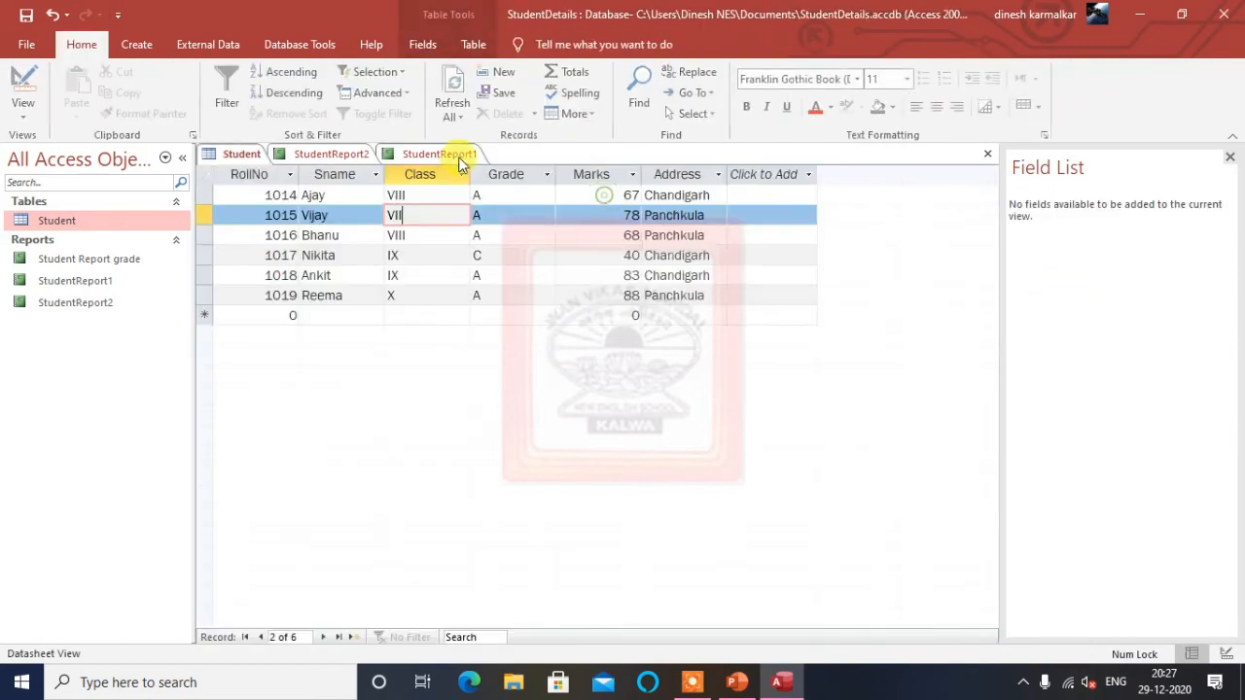
right_click(455, 155)
click(494, 187)
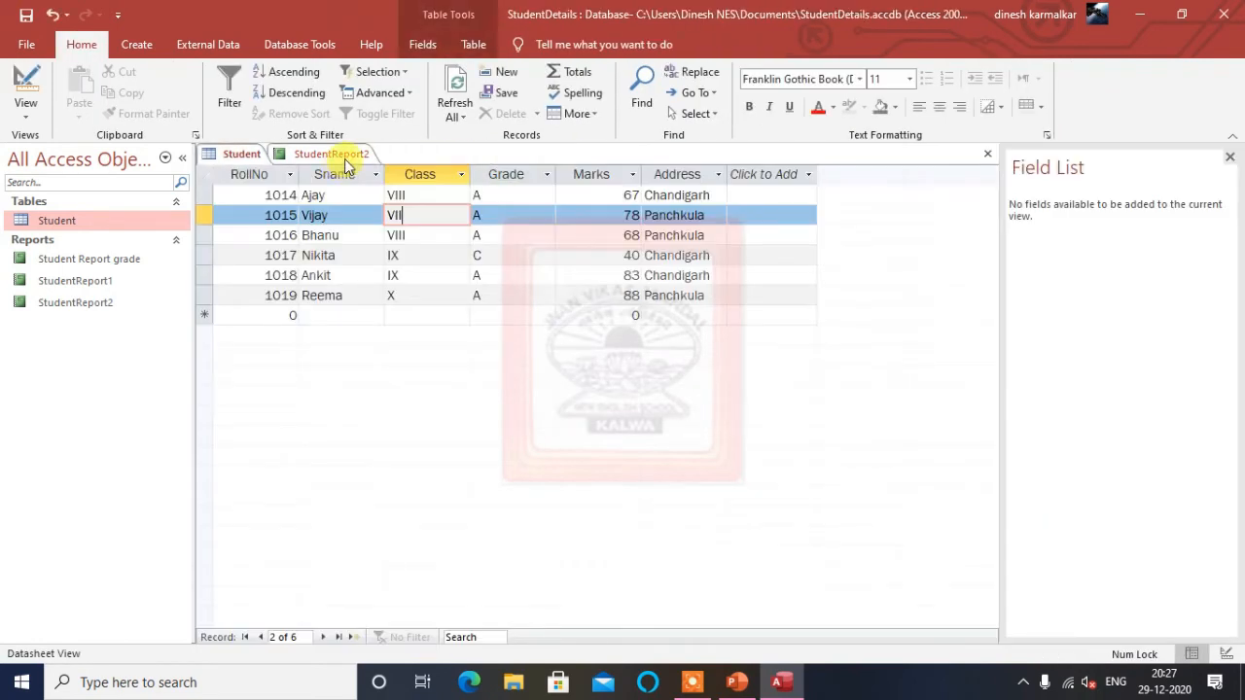
right_click(348, 158)
click(389, 195)
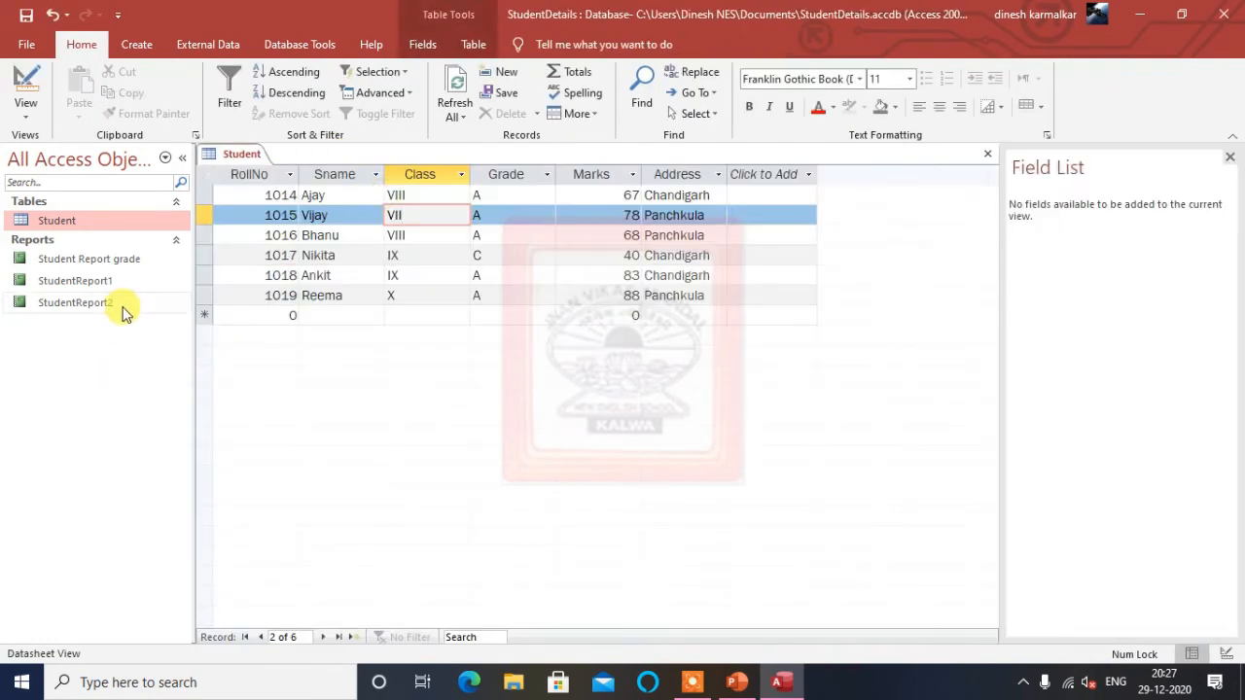
Step: Reopen Student Report grade in Report View and check its Sname and Grade values
double_click(124, 258)
click(367, 294)
click(463, 259)
click(376, 290)
click(387, 324)
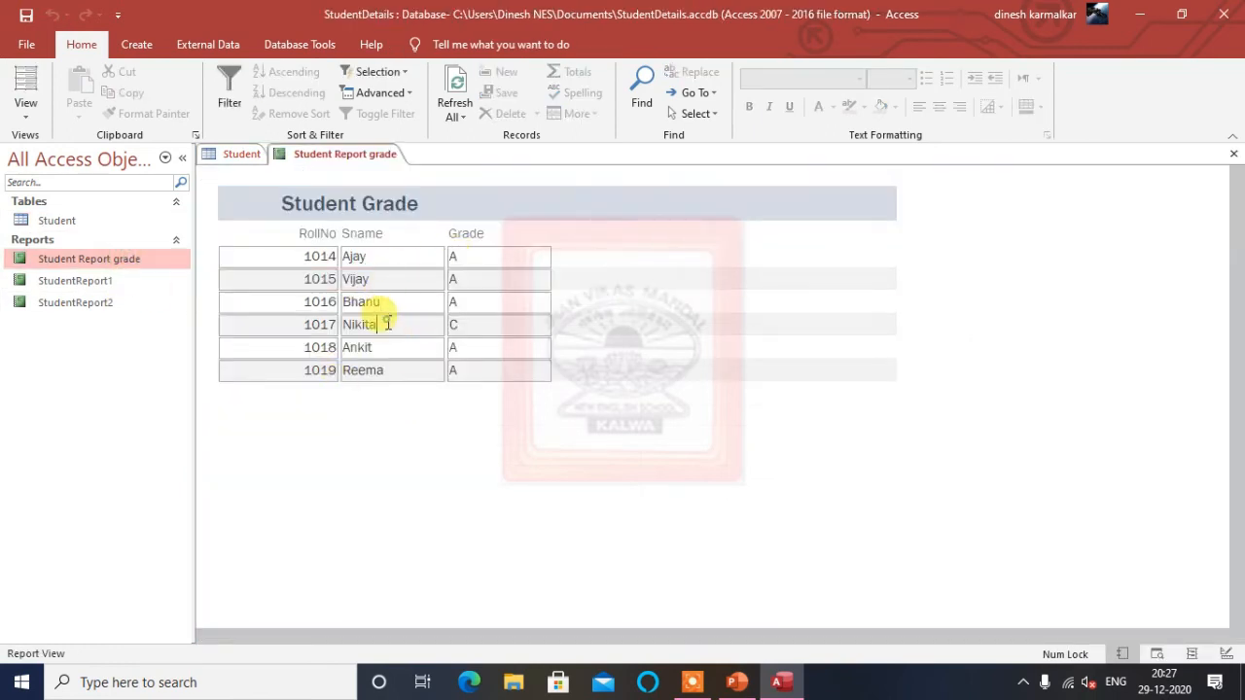
Step: Open StudentReport1 in Report View and examine how its RollNo values are displayed
click(101, 281)
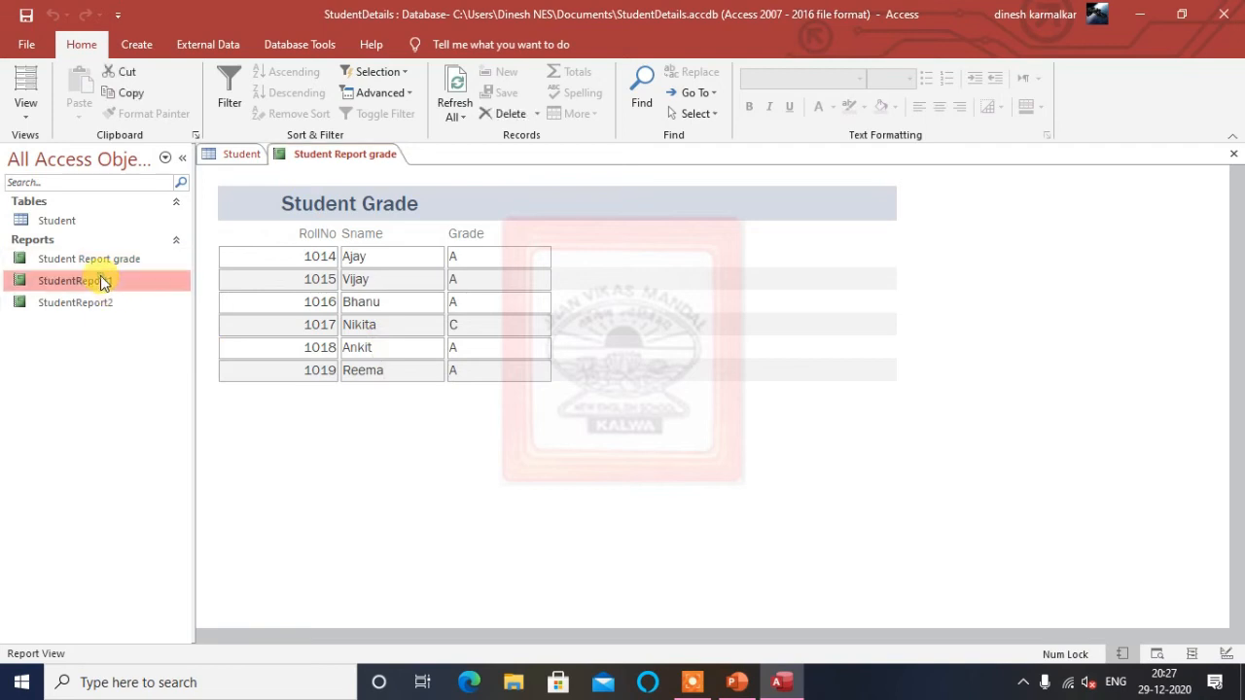
double_click(101, 281)
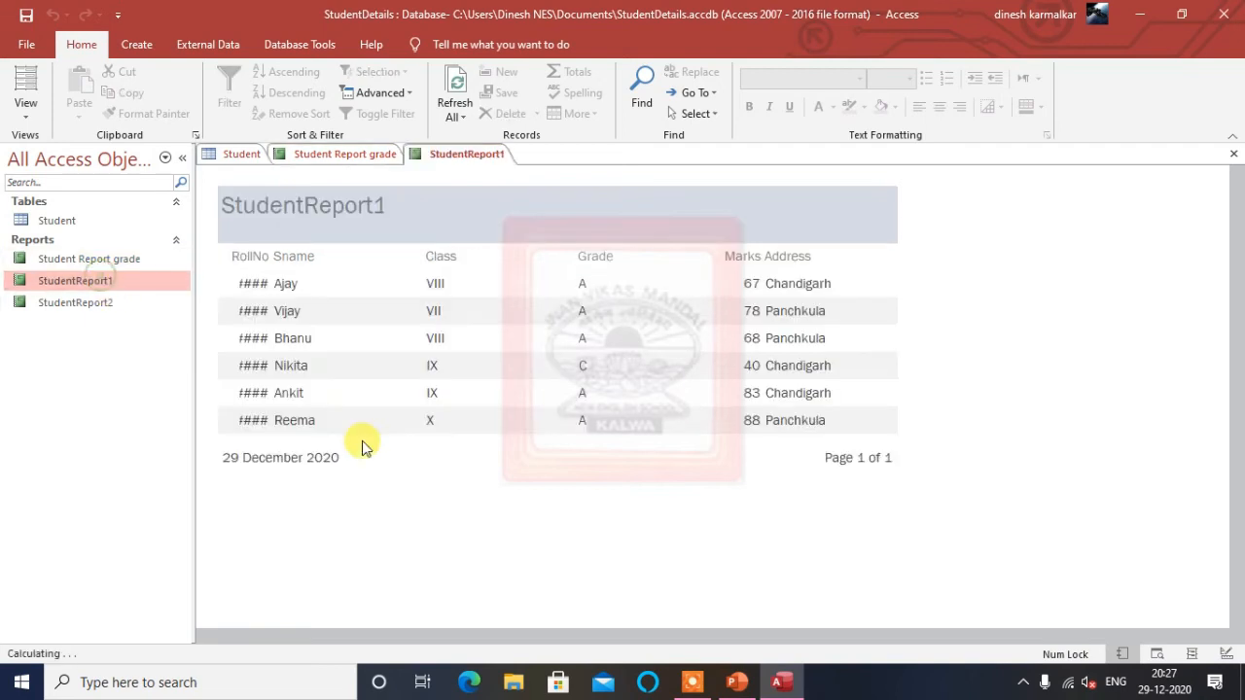
click(280, 342)
click(260, 336)
key(Up)
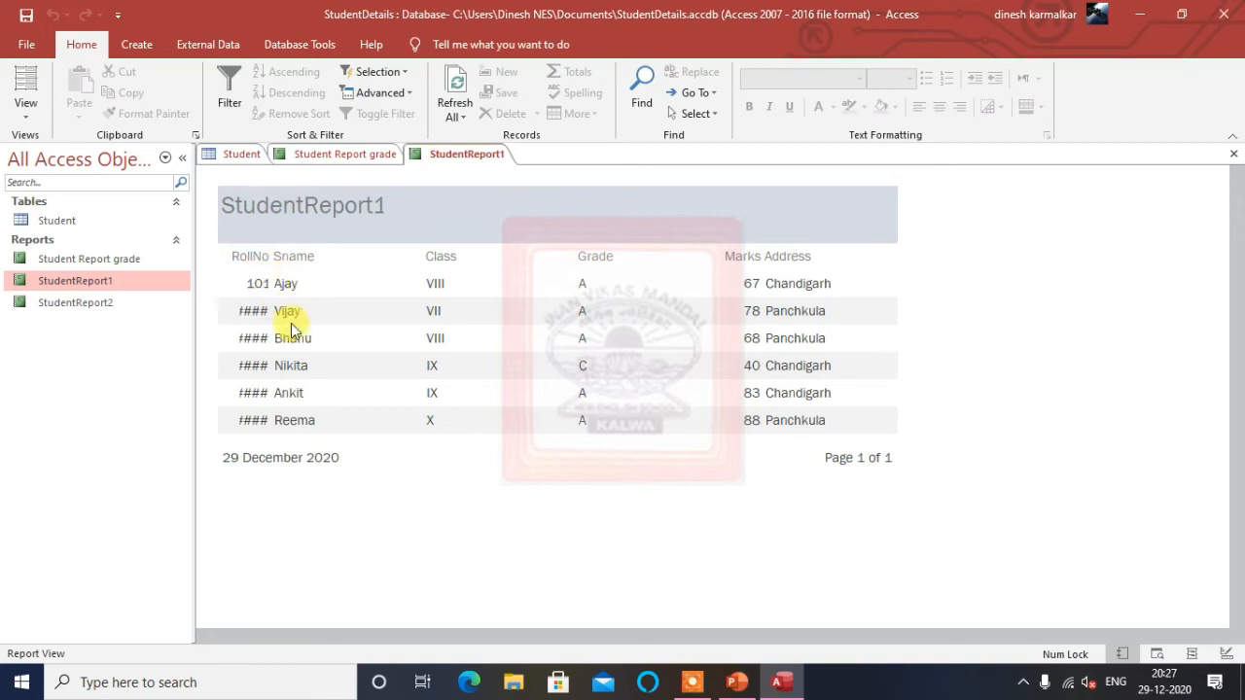
Step: Try Design View for StudentReport1, and close the report
right_click(121, 282)
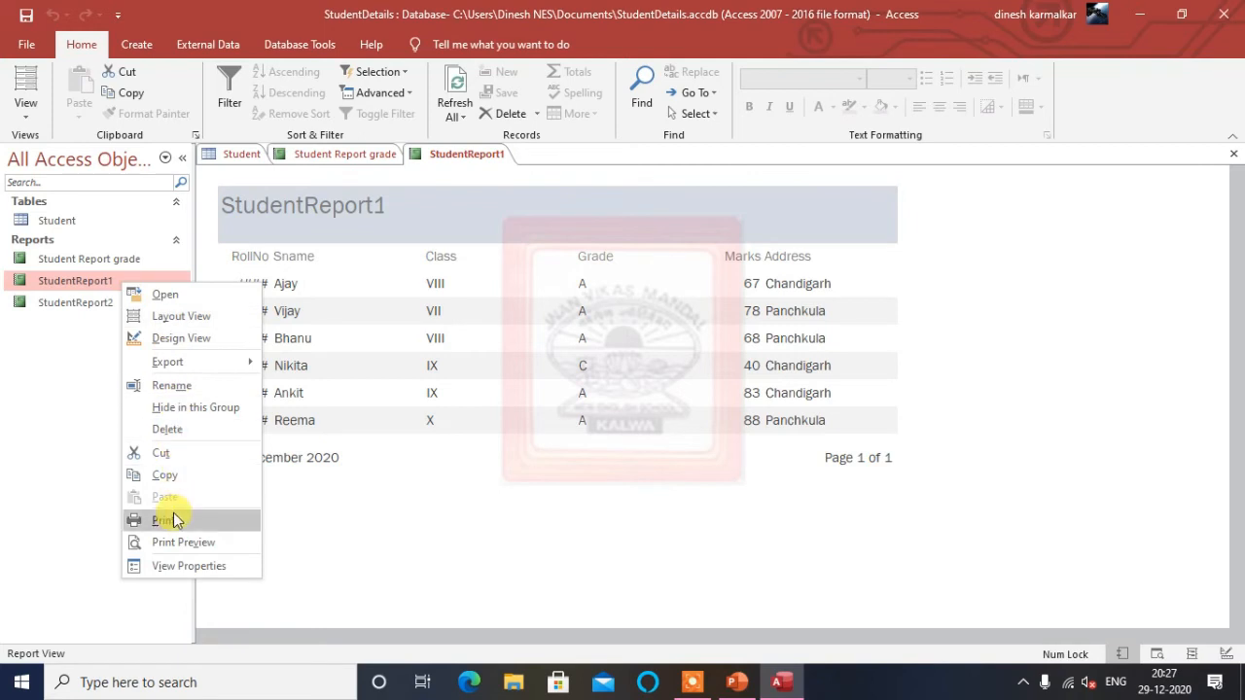
click(454, 157)
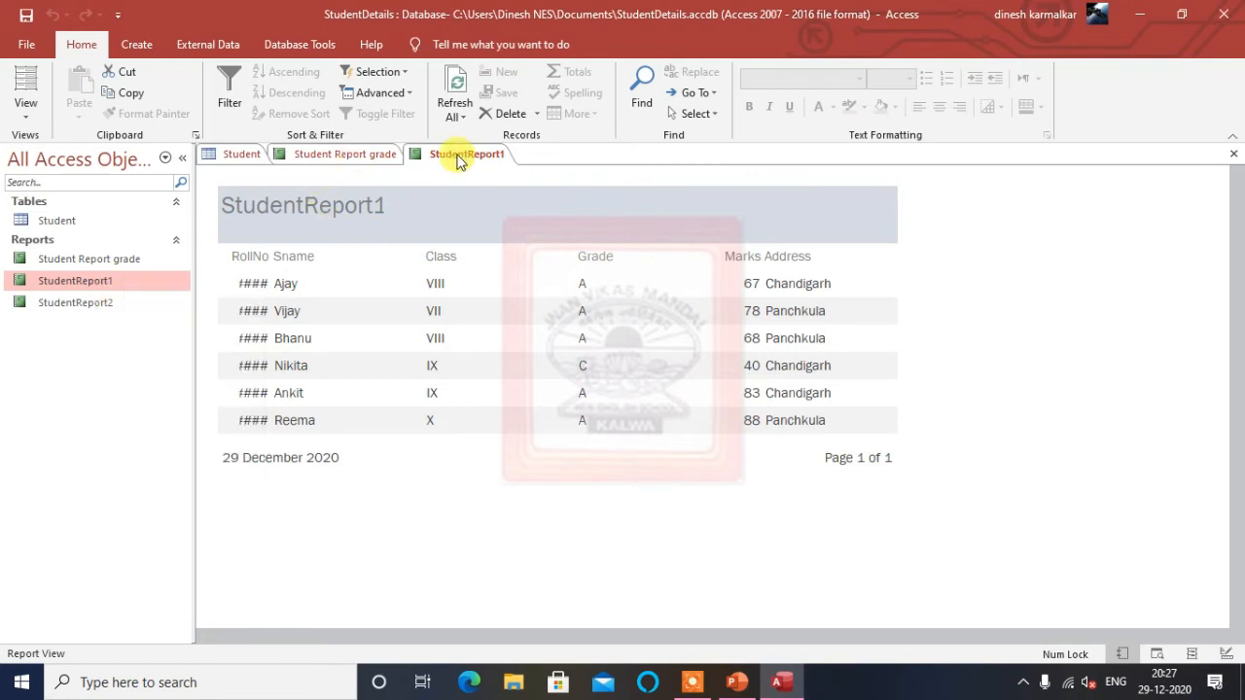
right_click(455, 157)
click(496, 282)
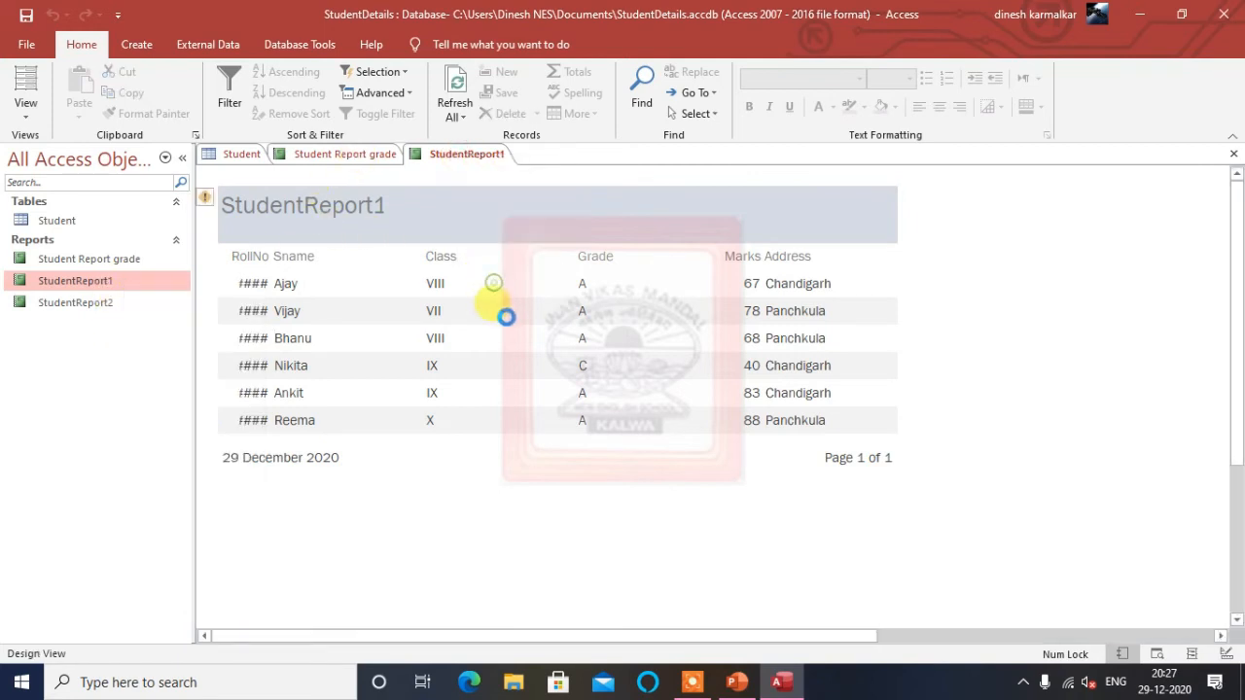
right_click(467, 161)
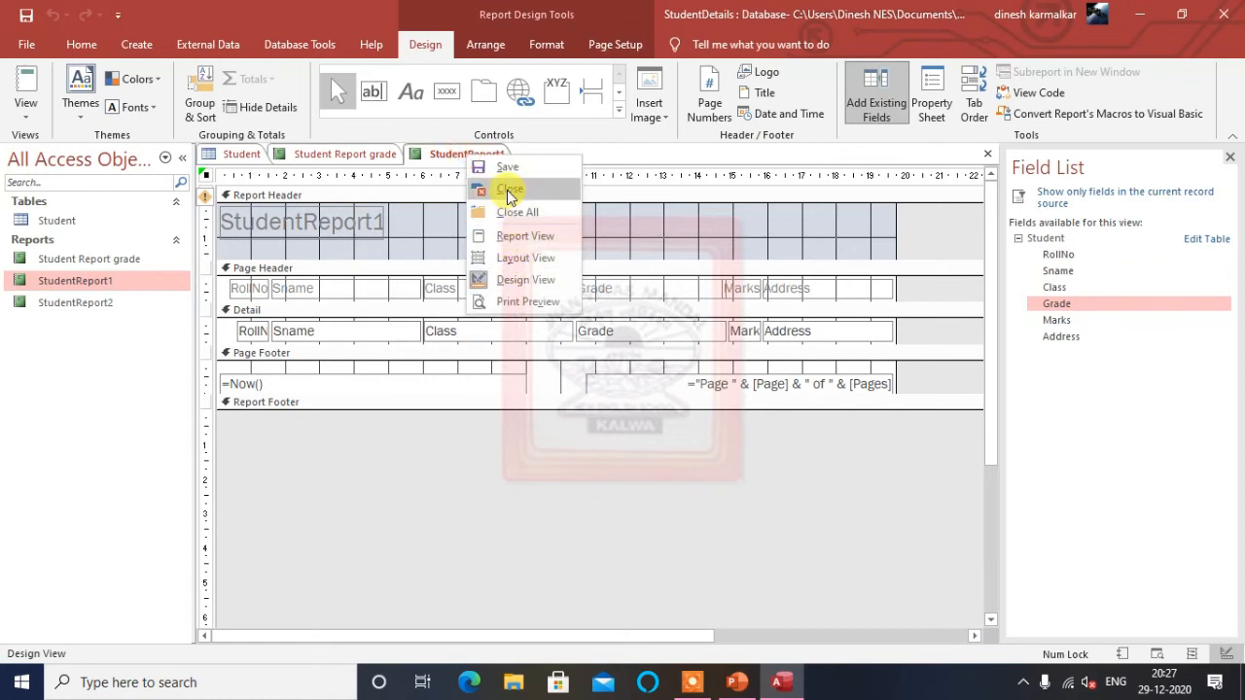
click(510, 193)
Step: Reopen StudentReport1 and switch it to Layout View
right_click(126, 286)
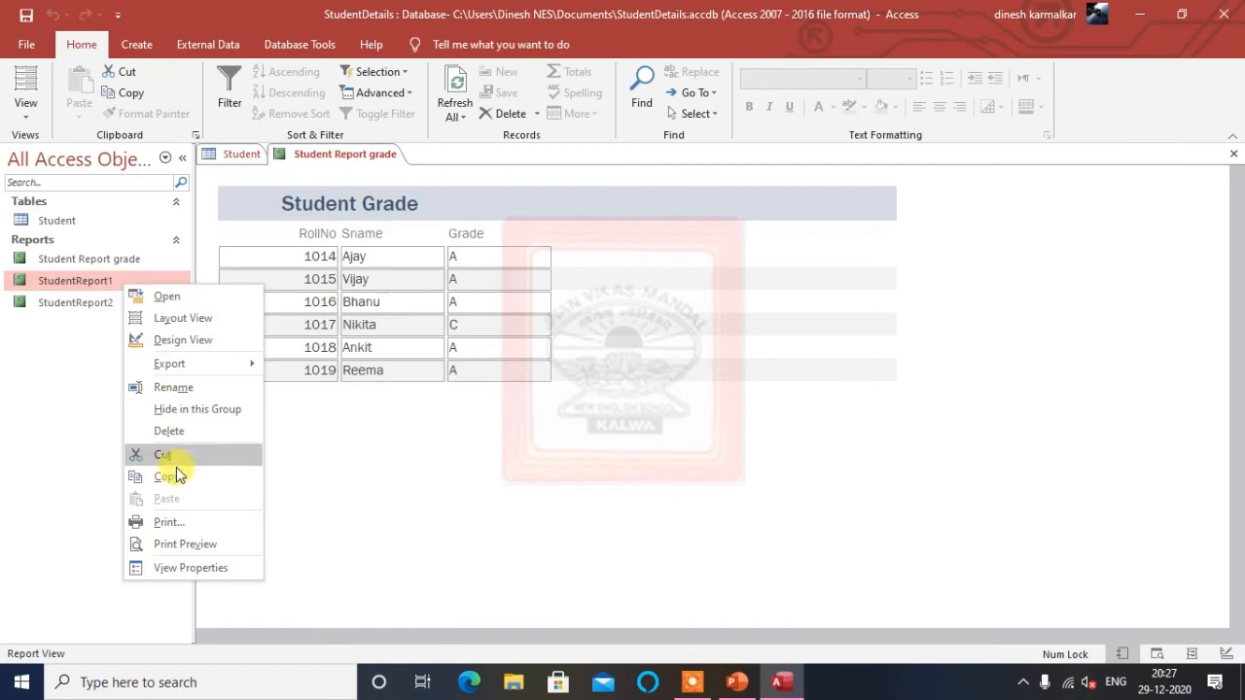
click(327, 156)
right_click(329, 156)
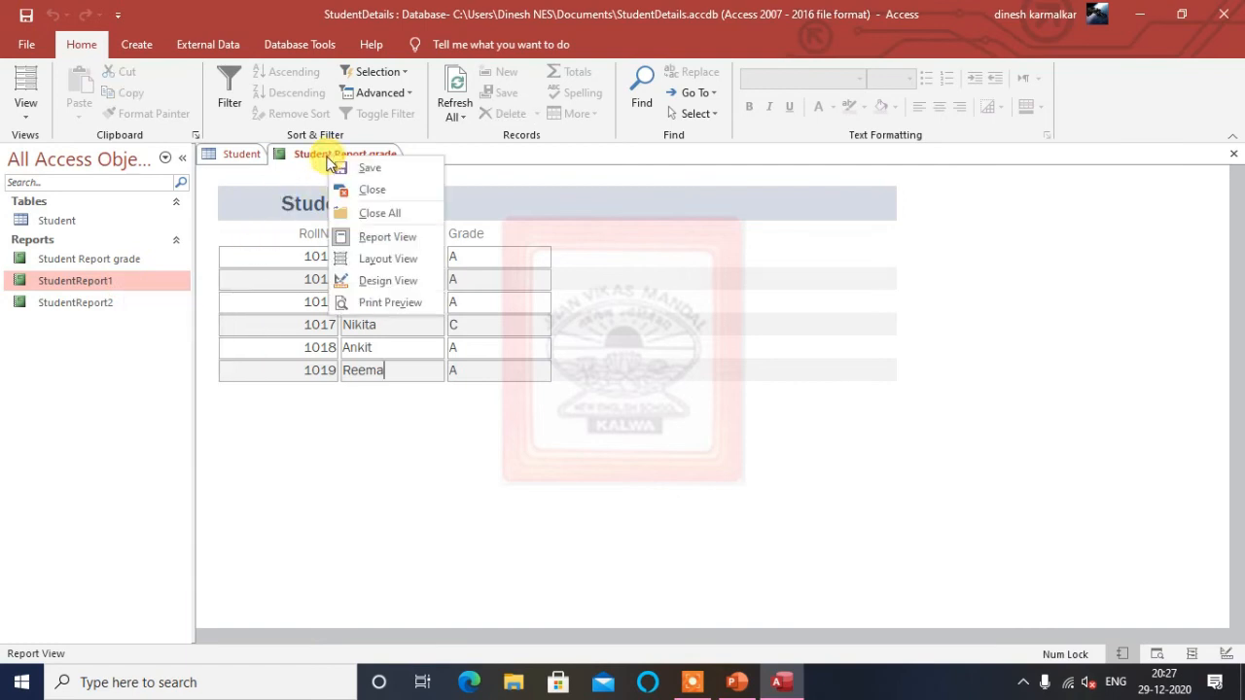
click(117, 297)
double_click(114, 281)
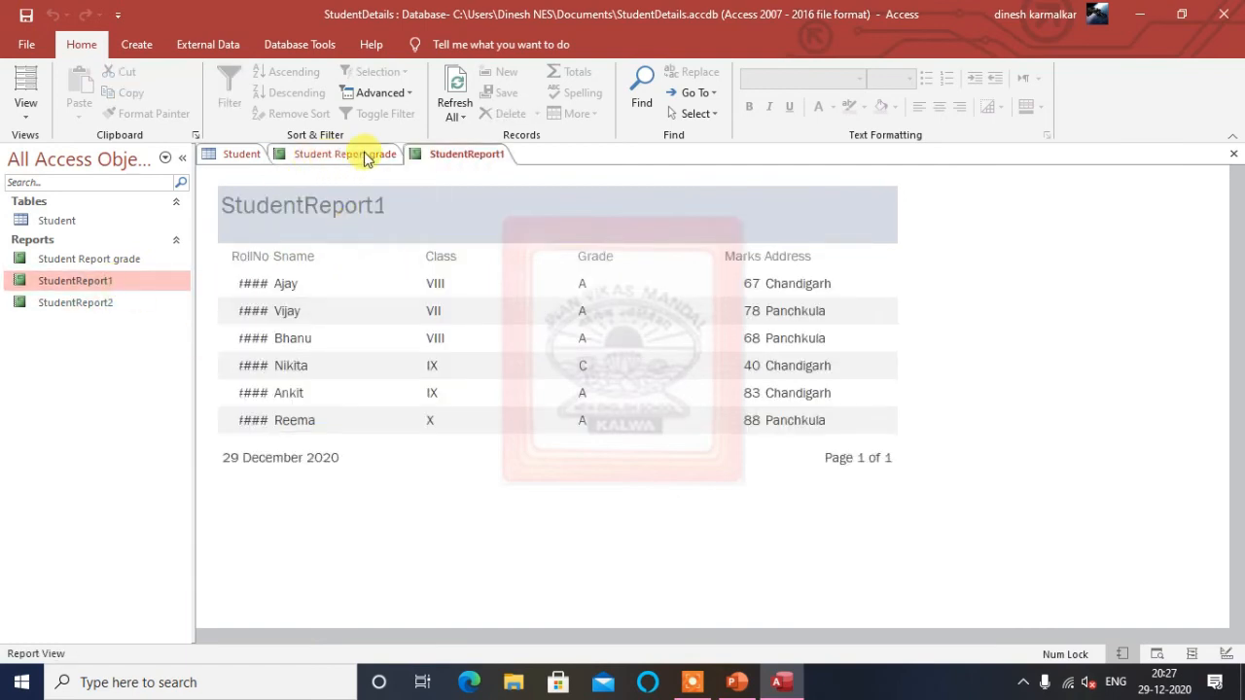
click(352, 233)
right_click(453, 154)
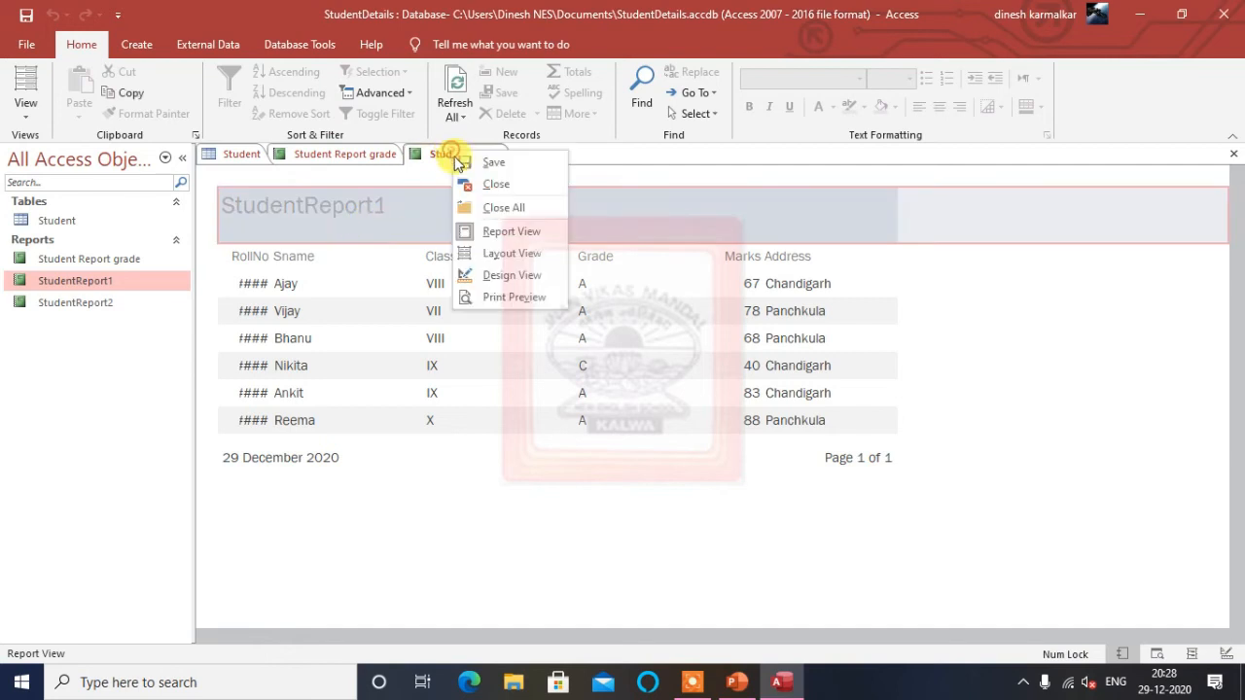
click(484, 255)
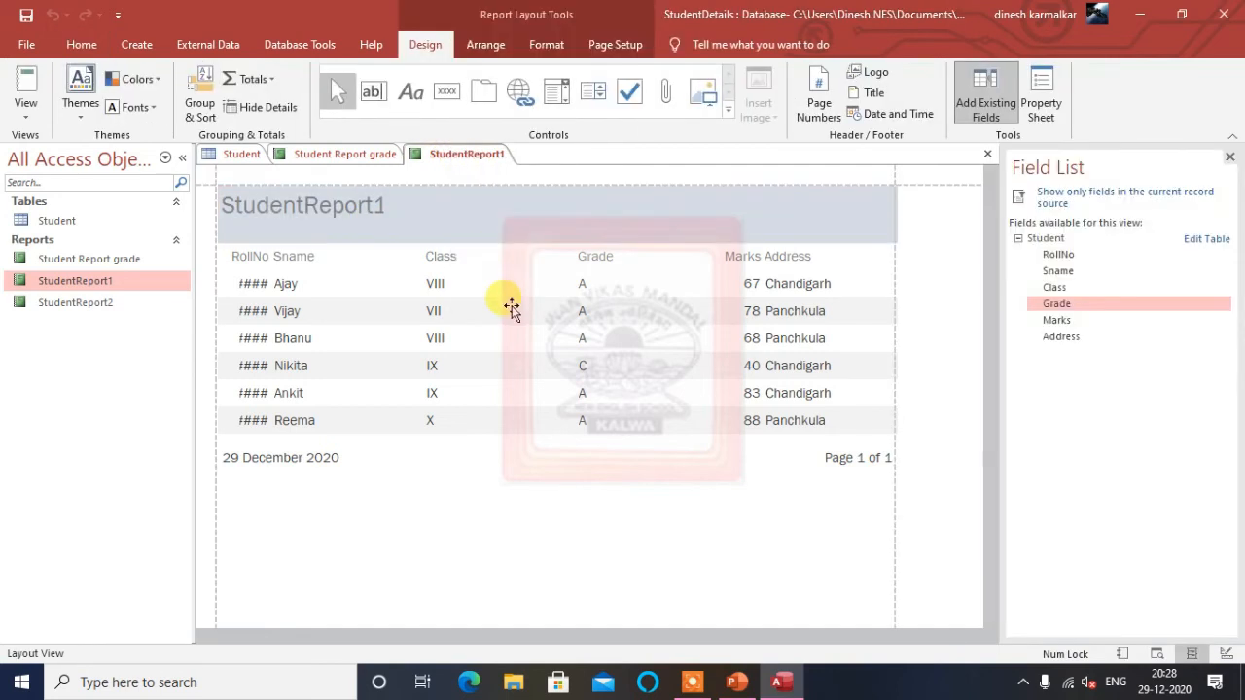
Step: Resize the RollNo heading in StudentReport1, widening it towards Sname and narrowing it again
click(276, 289)
click(240, 260)
click(258, 292)
click(255, 256)
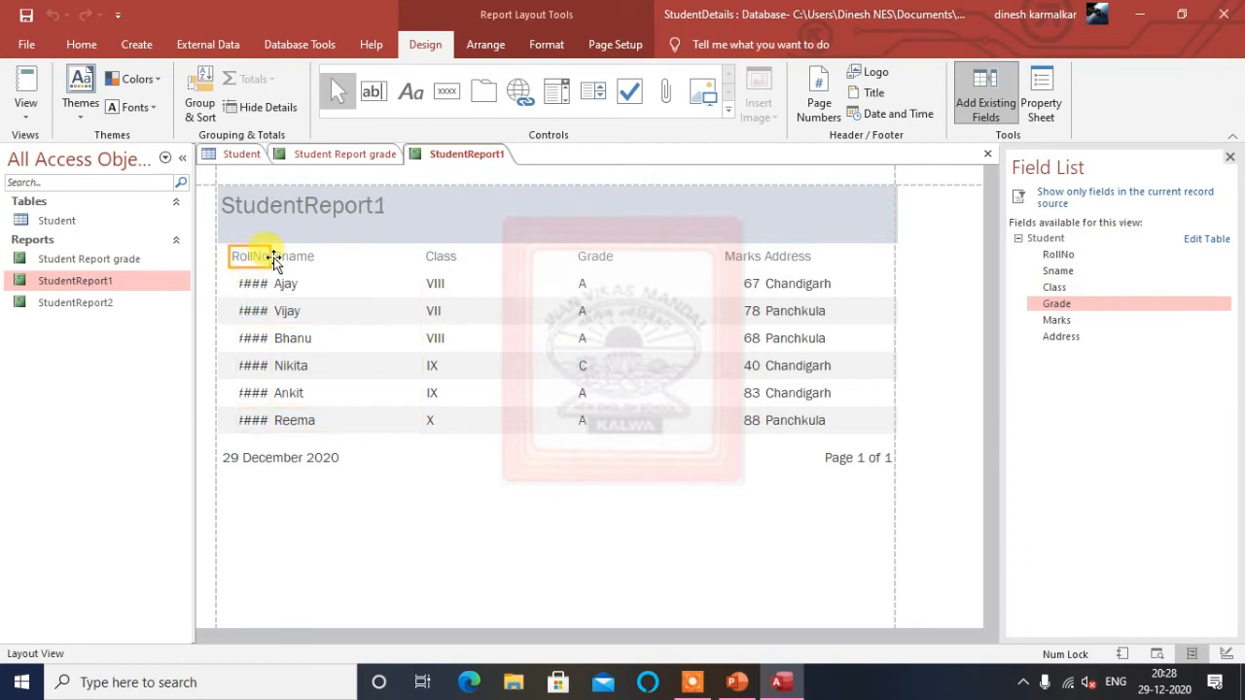
drag(279, 260, 281, 260)
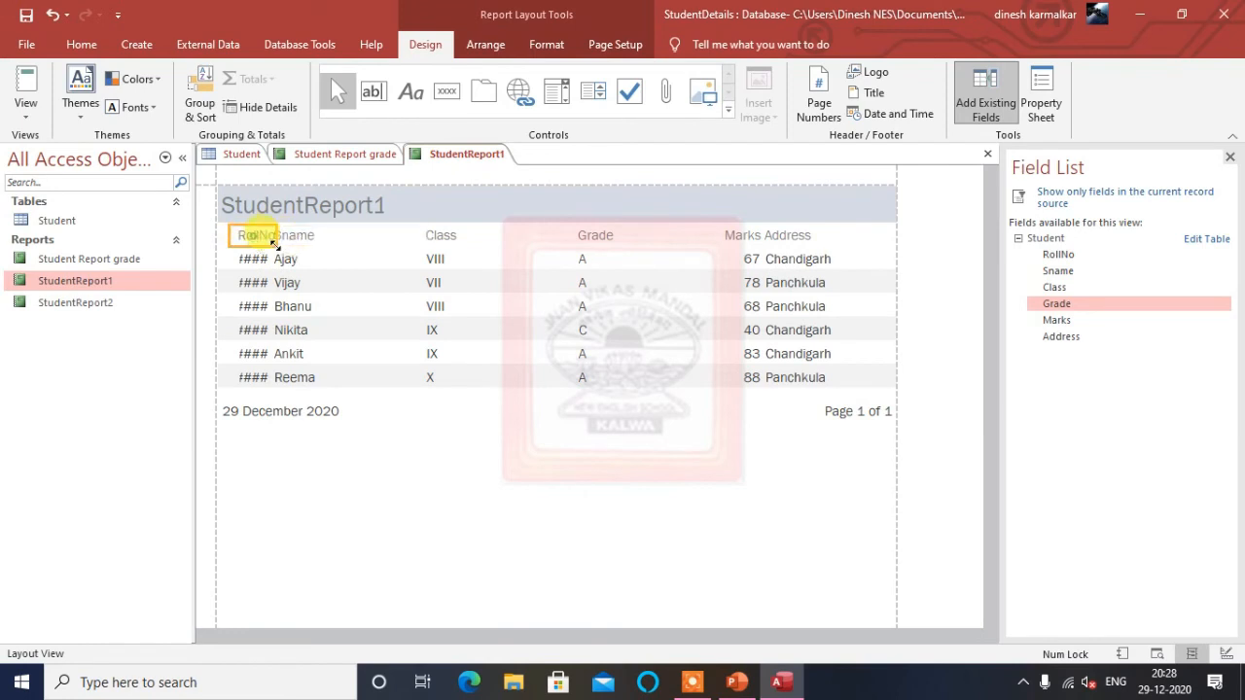
drag(272, 236, 270, 236)
click(308, 238)
click(248, 237)
Step: Widen the RollNo value boxes on both sides so that the full roll numbers fit
click(253, 362)
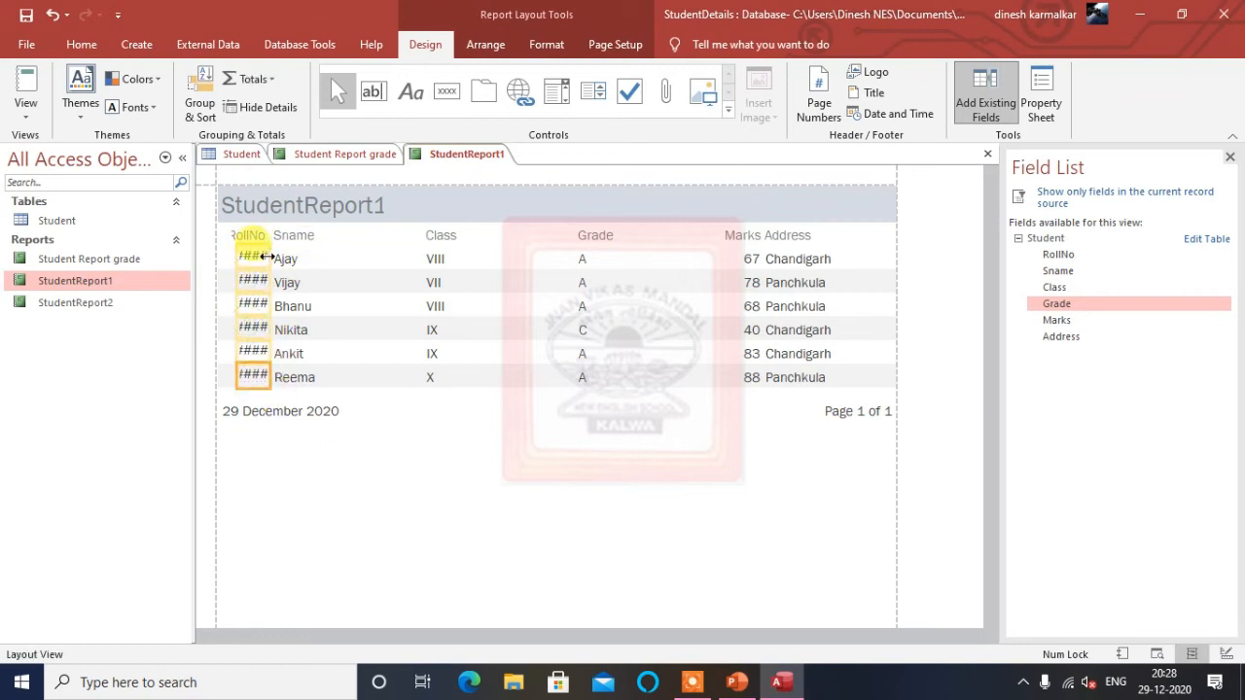
drag(270, 261, 275, 261)
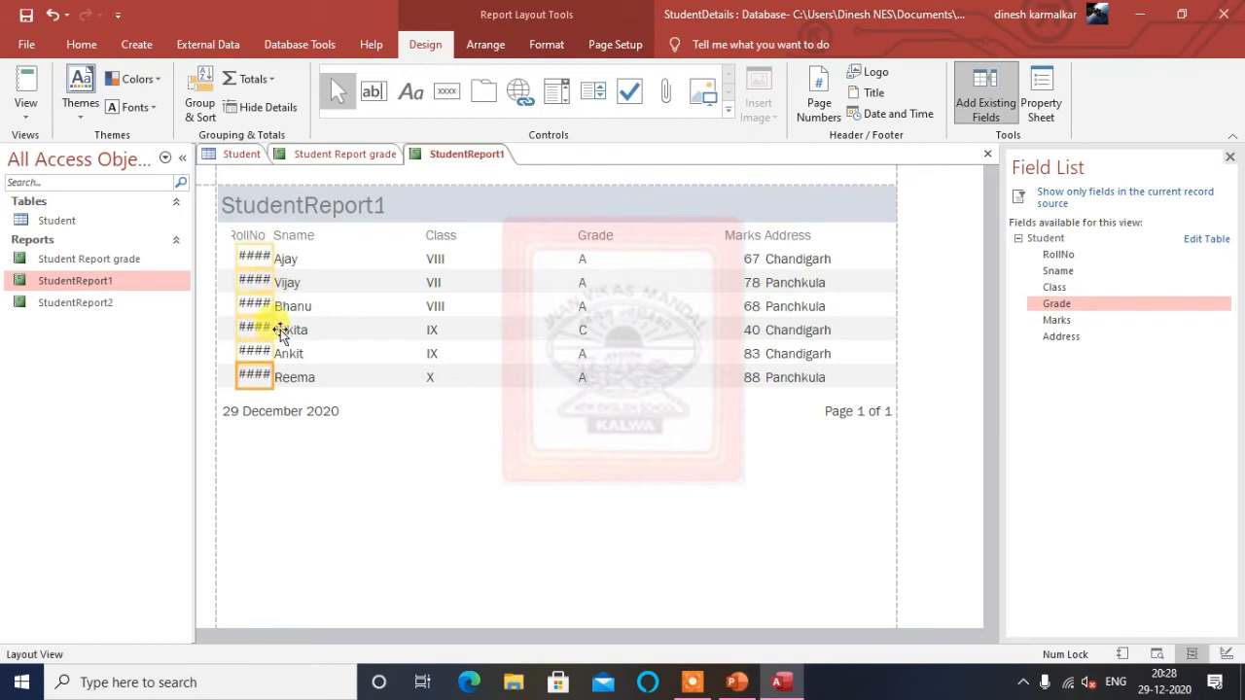
click(233, 280)
drag(227, 280, 225, 281)
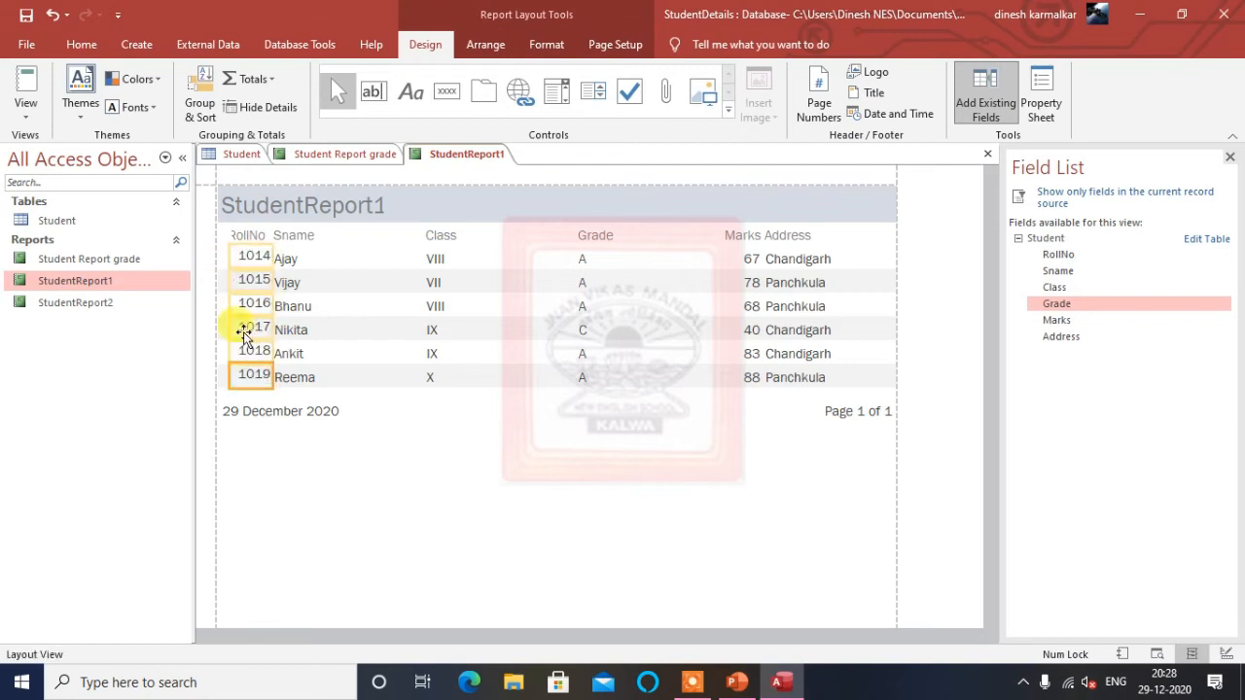
Step: Widen the RollNo heading slightly to fit its full text, and clear the selection
click(258, 238)
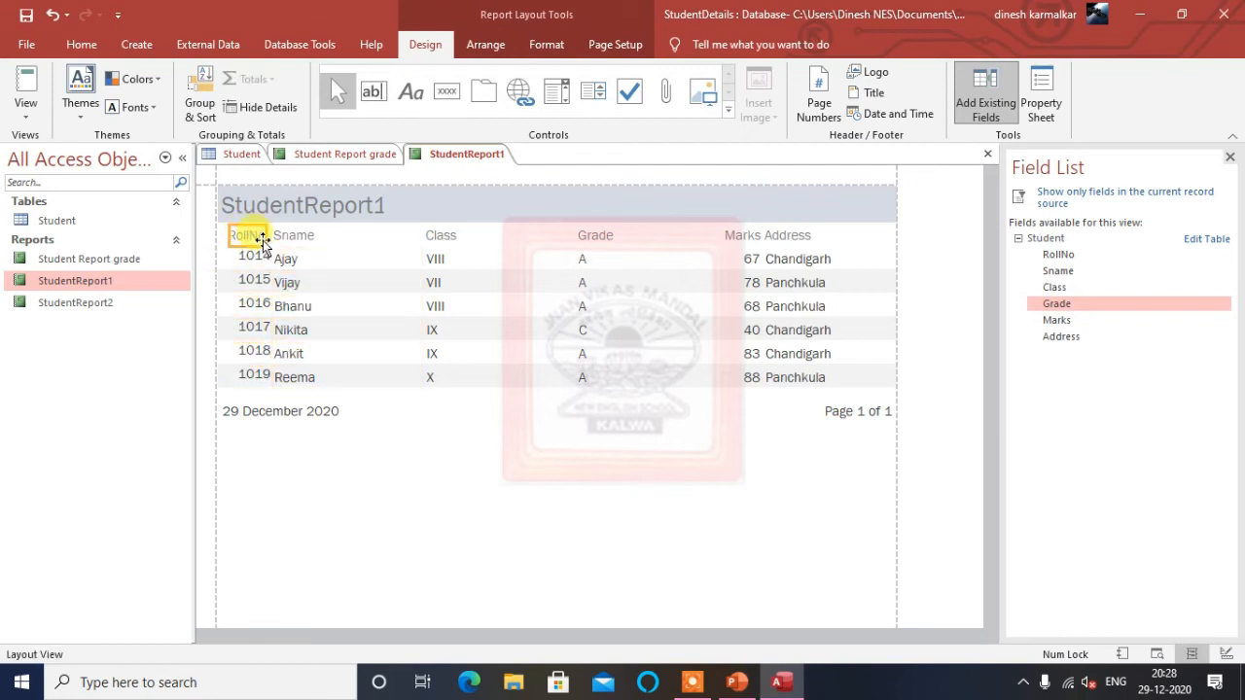
click(251, 281)
click(327, 437)
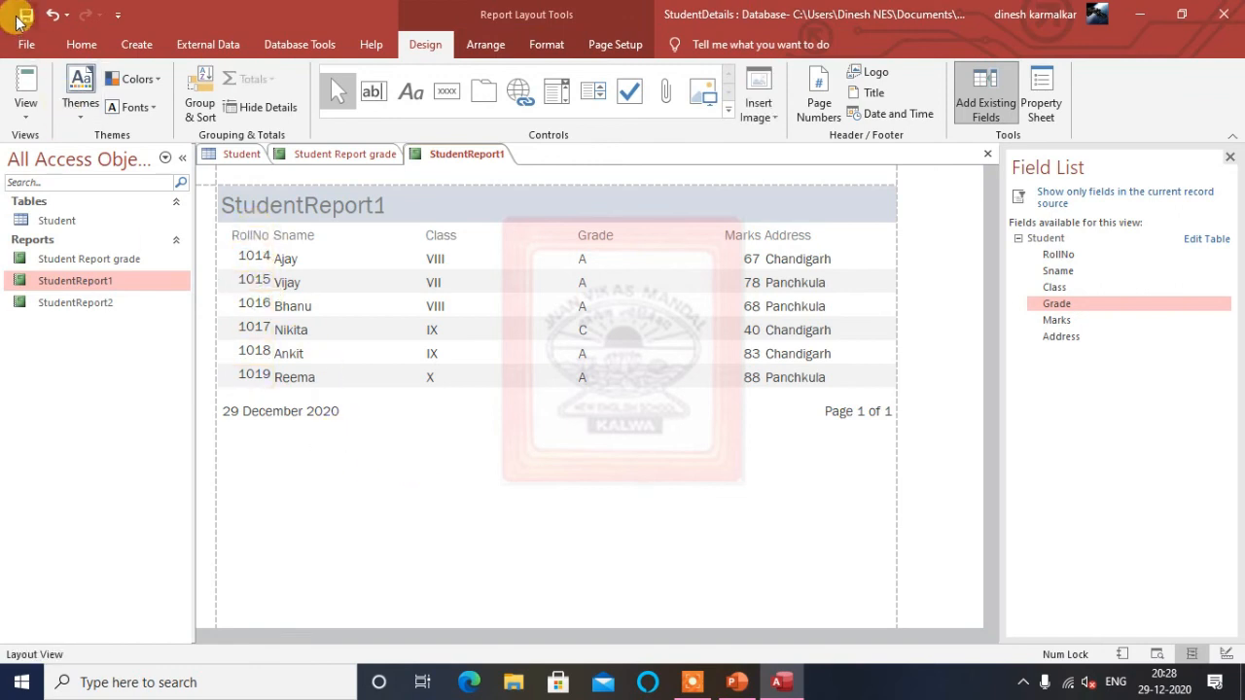
Step: Close StudentReport1 and reopen it in Report View to check the adjusted RollNo column
right_click(450, 160)
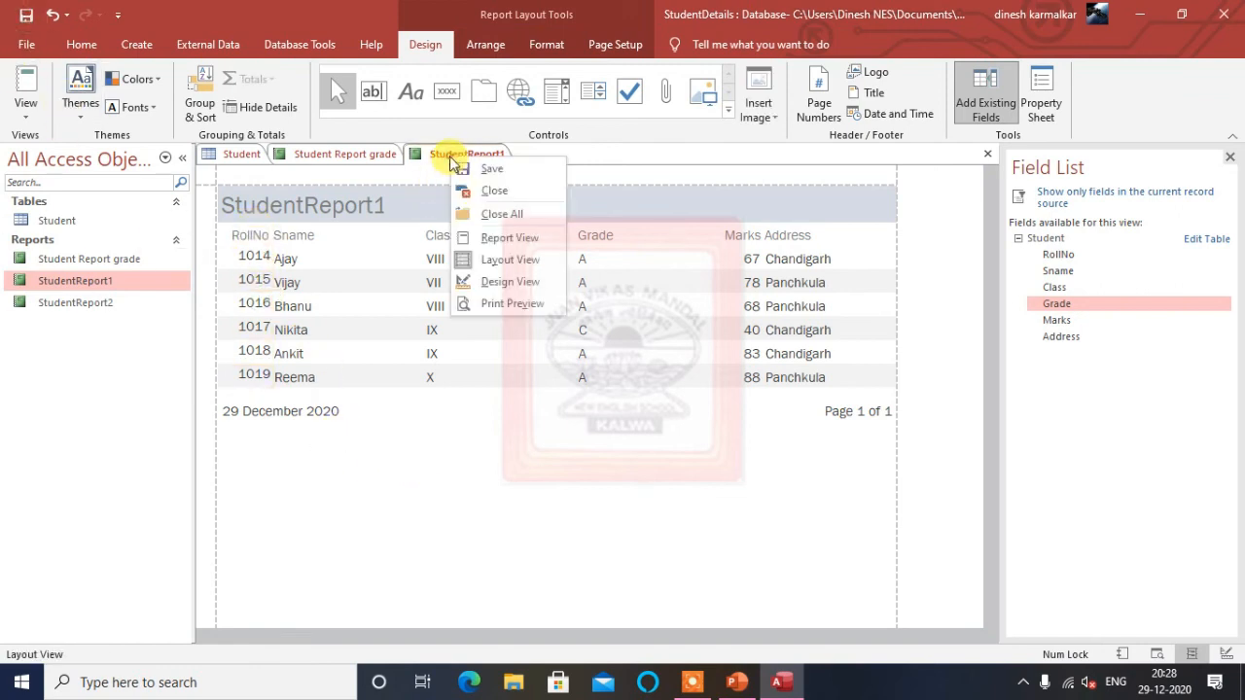
click(492, 191)
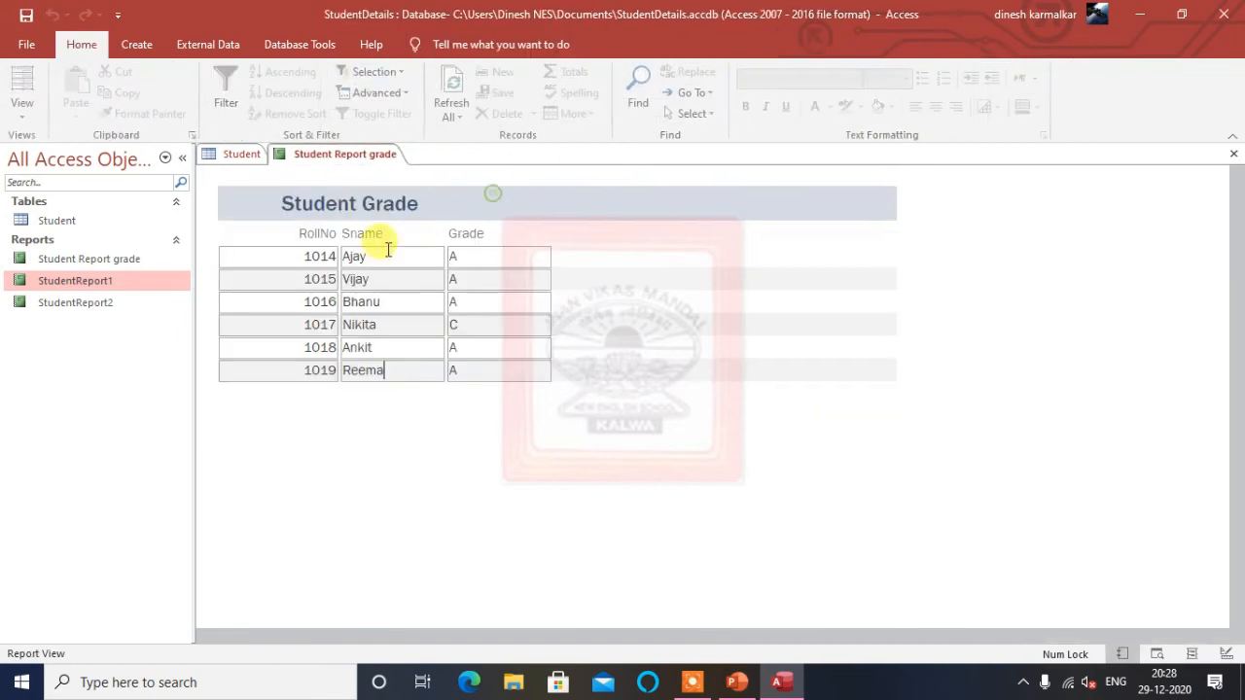
double_click(102, 281)
Step: Open StudentReport2 and Student Report grade to compare the saved reports
double_click(110, 304)
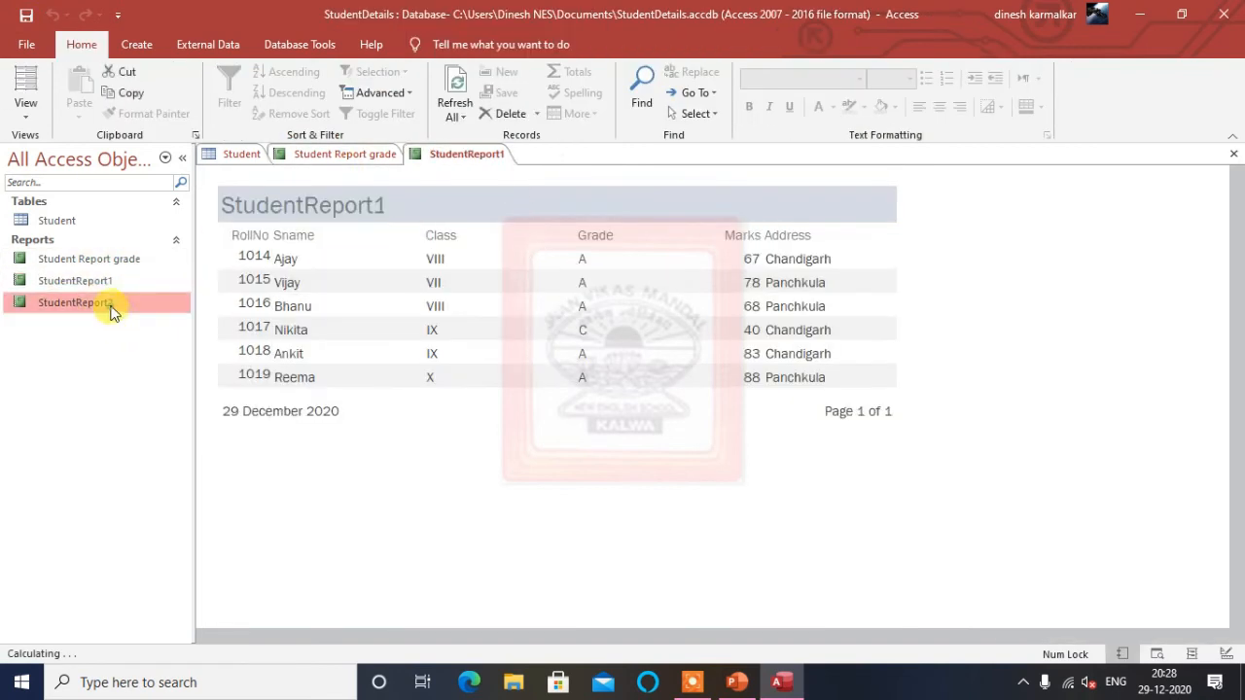
double_click(86, 260)
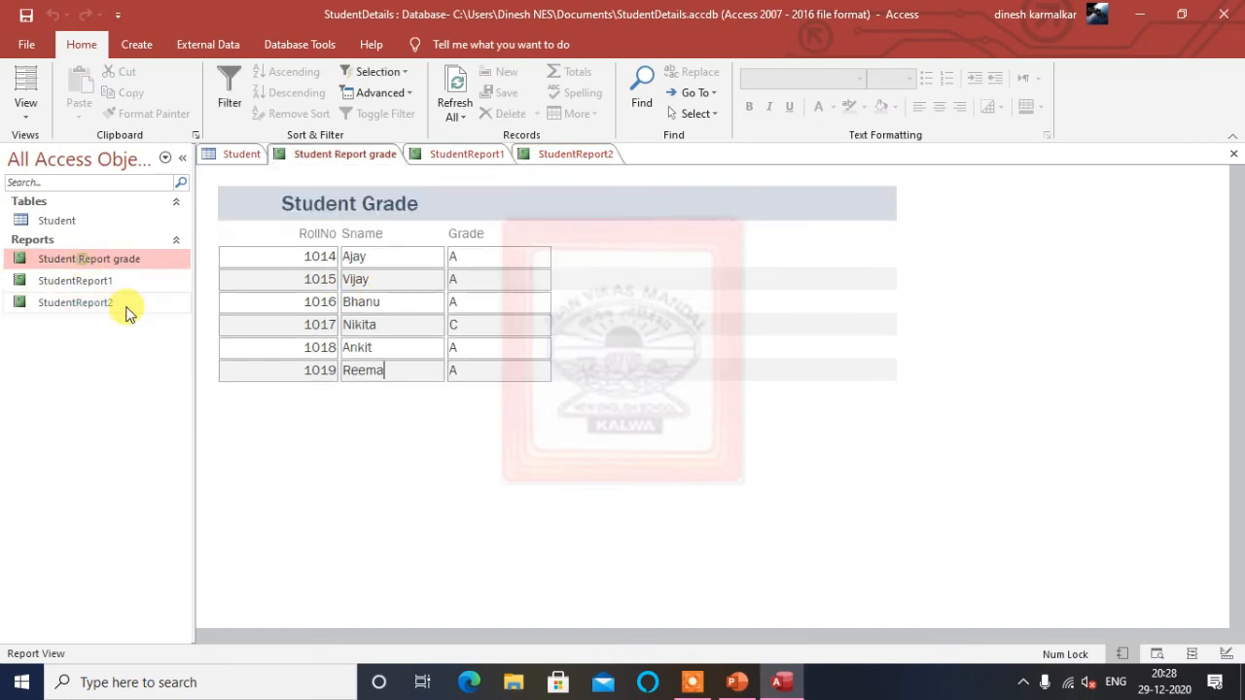
double_click(99, 281)
click(111, 260)
double_click(111, 261)
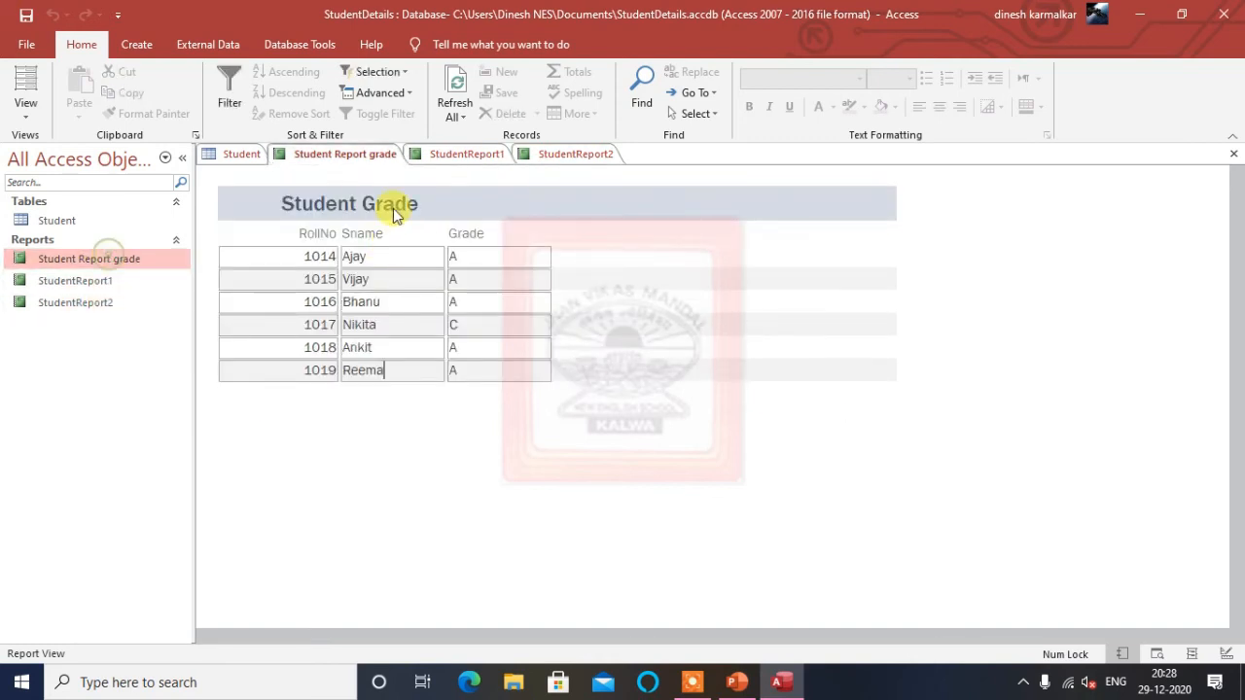
click(92, 282)
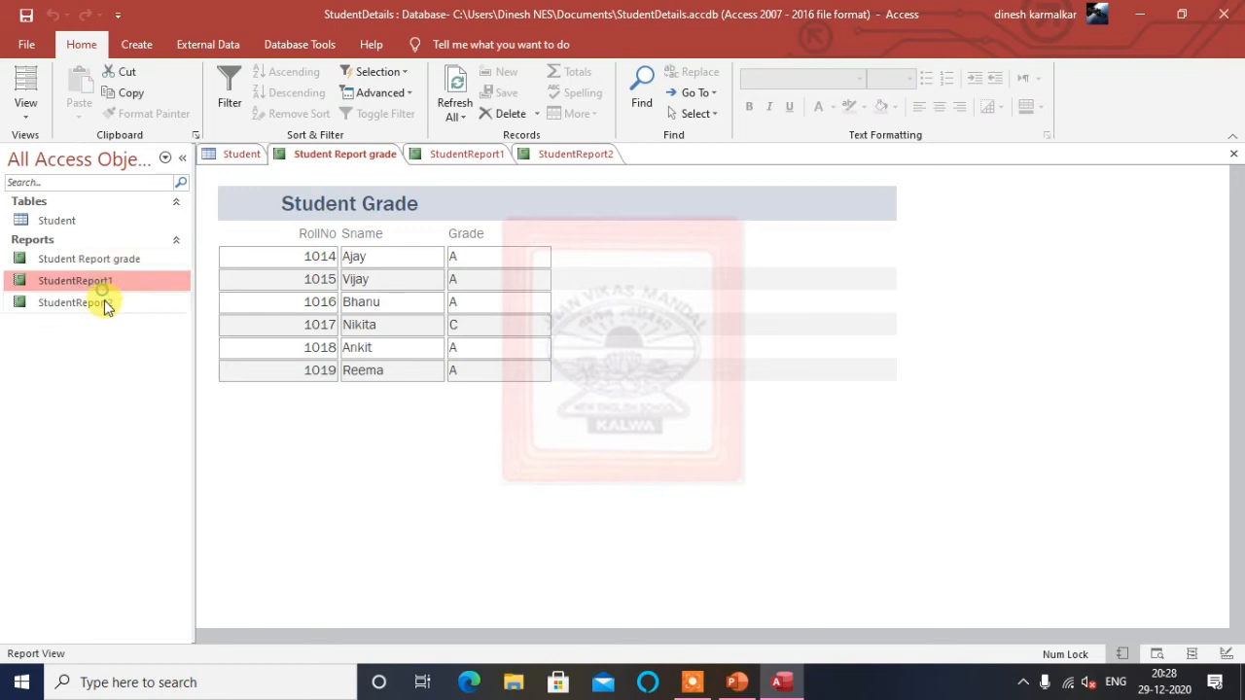
click(106, 301)
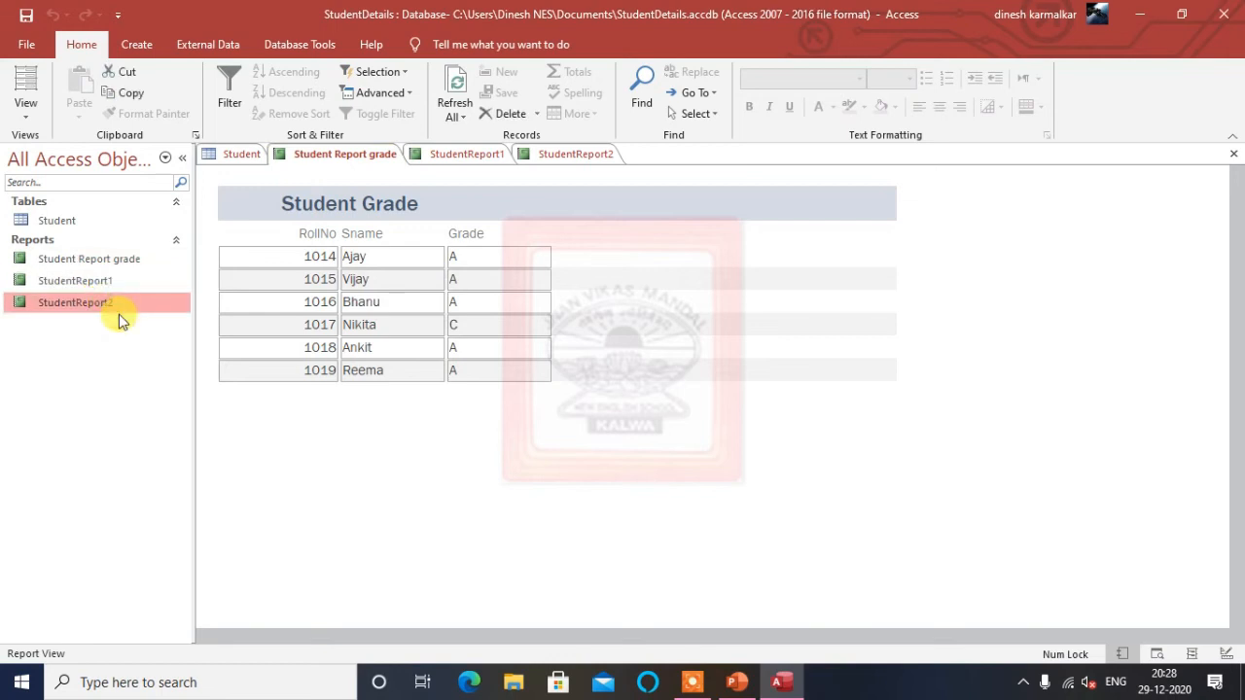
Step: Open the Student table and generate a basic report from it with the Report tool
click(137, 44)
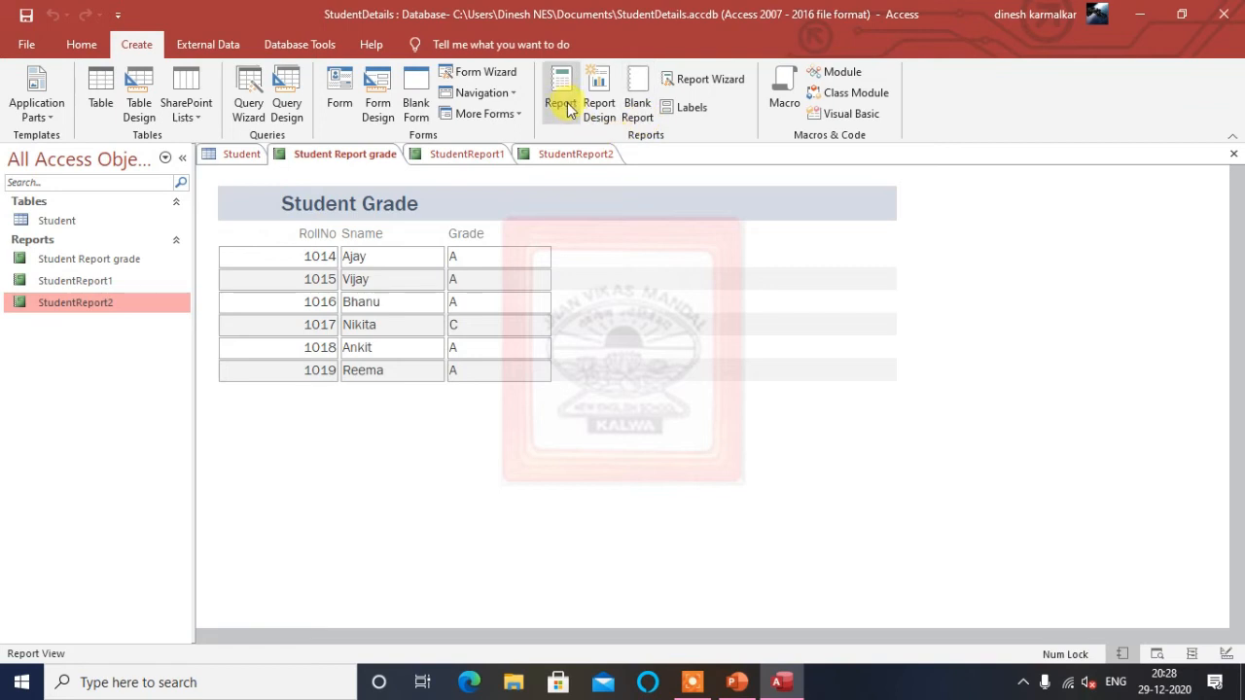
double_click(68, 224)
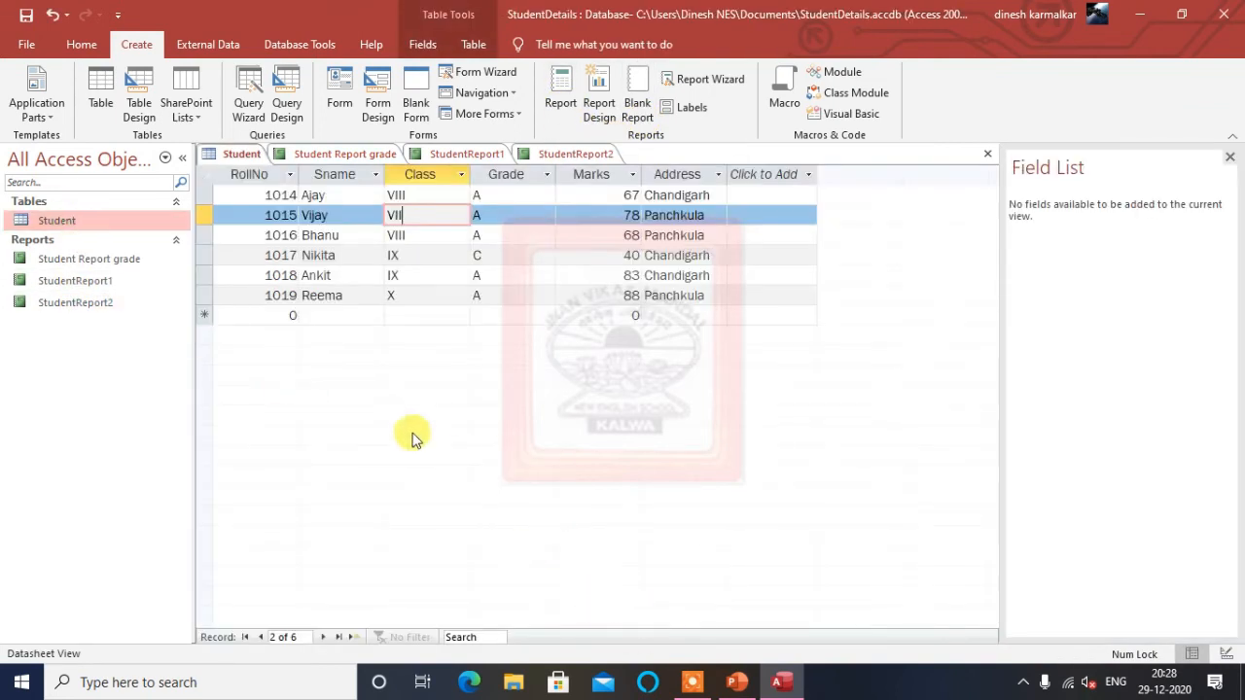
click(403, 240)
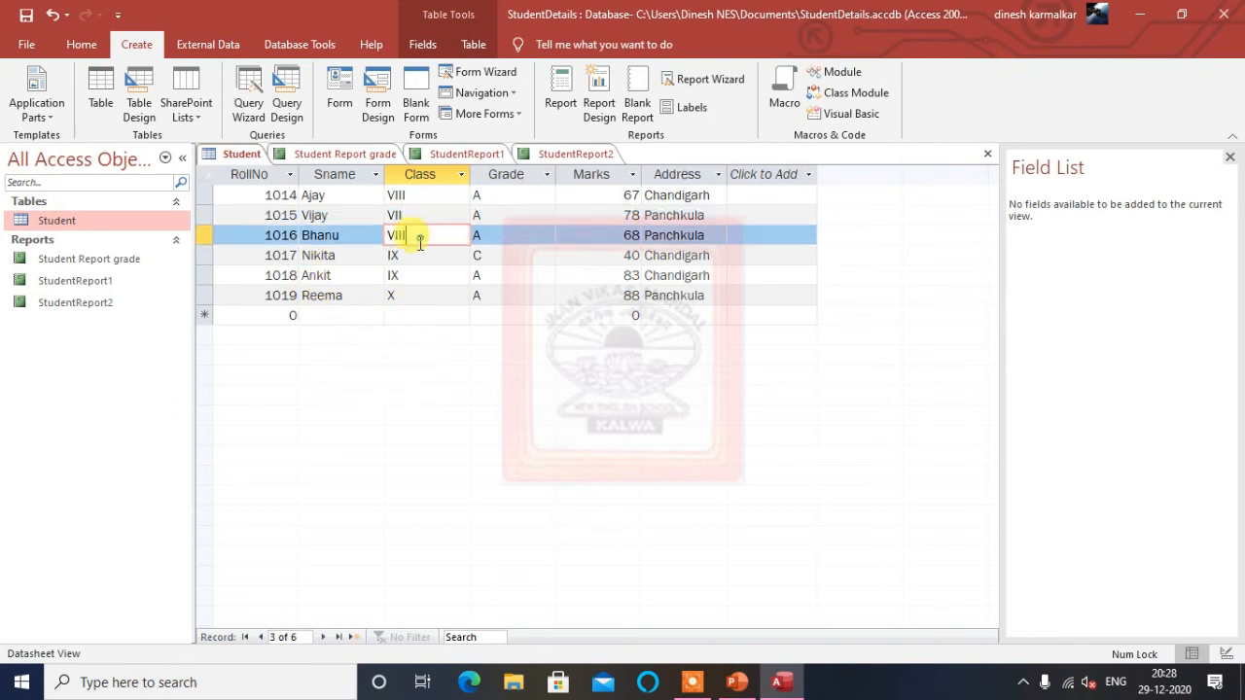
click(402, 287)
click(410, 252)
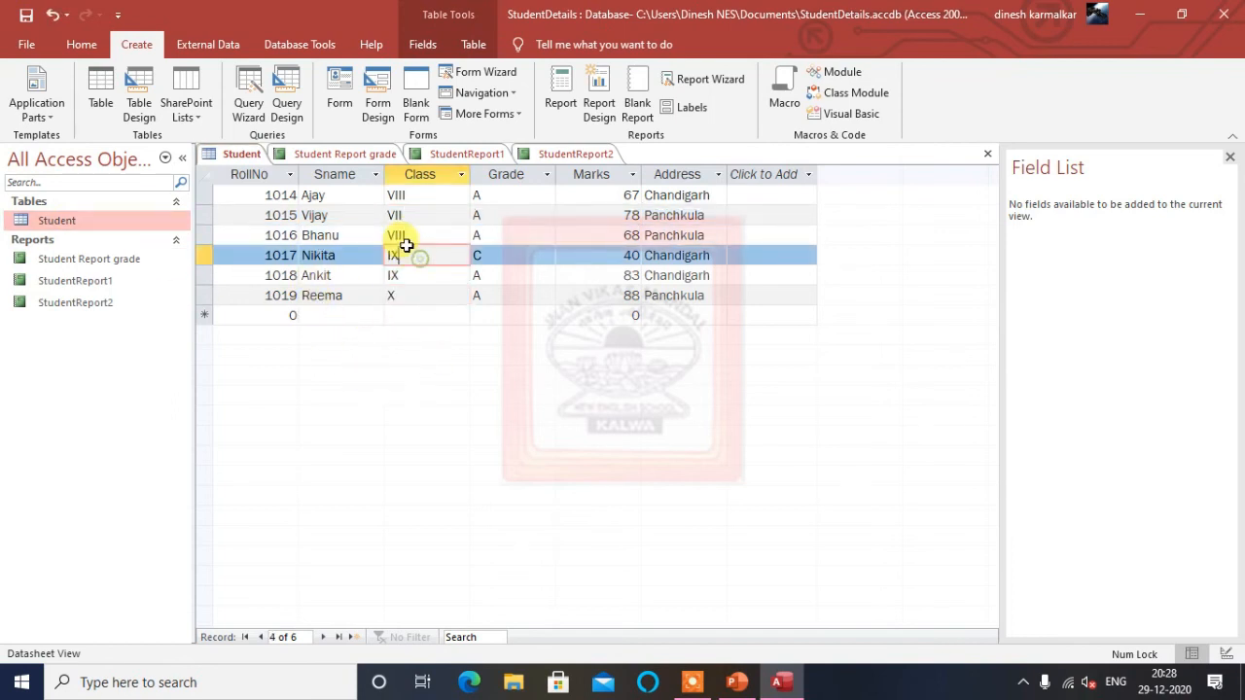
click(561, 86)
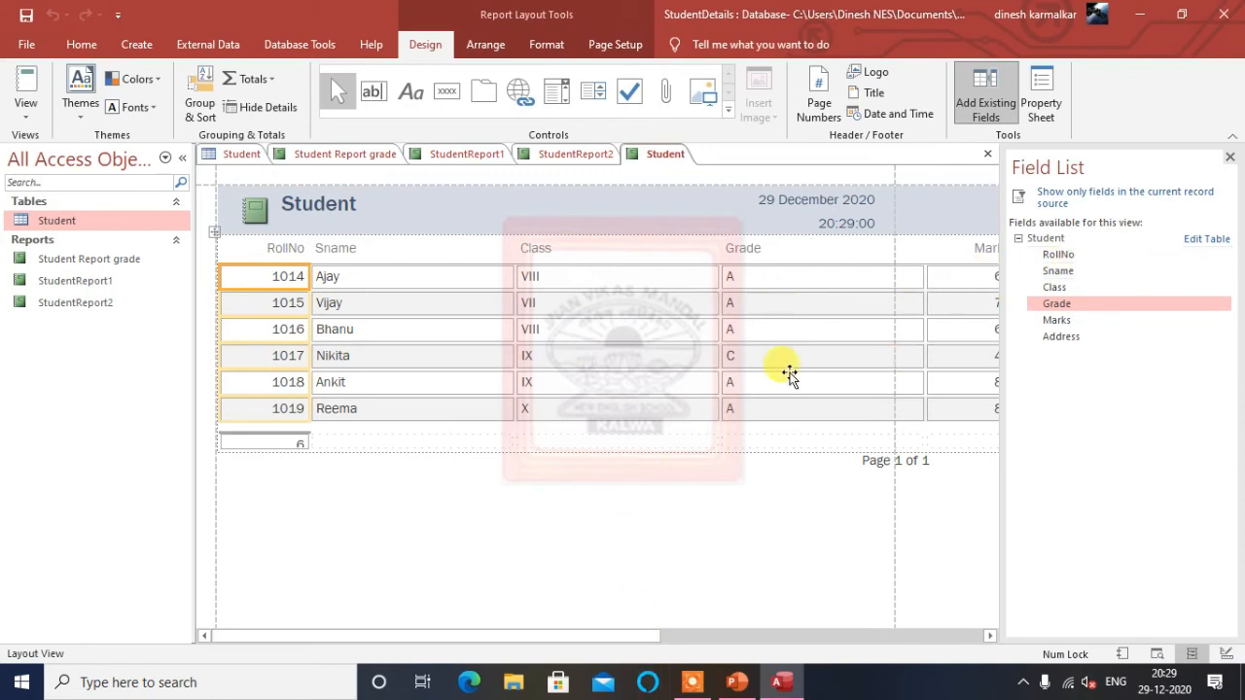
Step: Check the full width of the new Student report and narrow its RollNo column slightly
drag(648, 638, 877, 645)
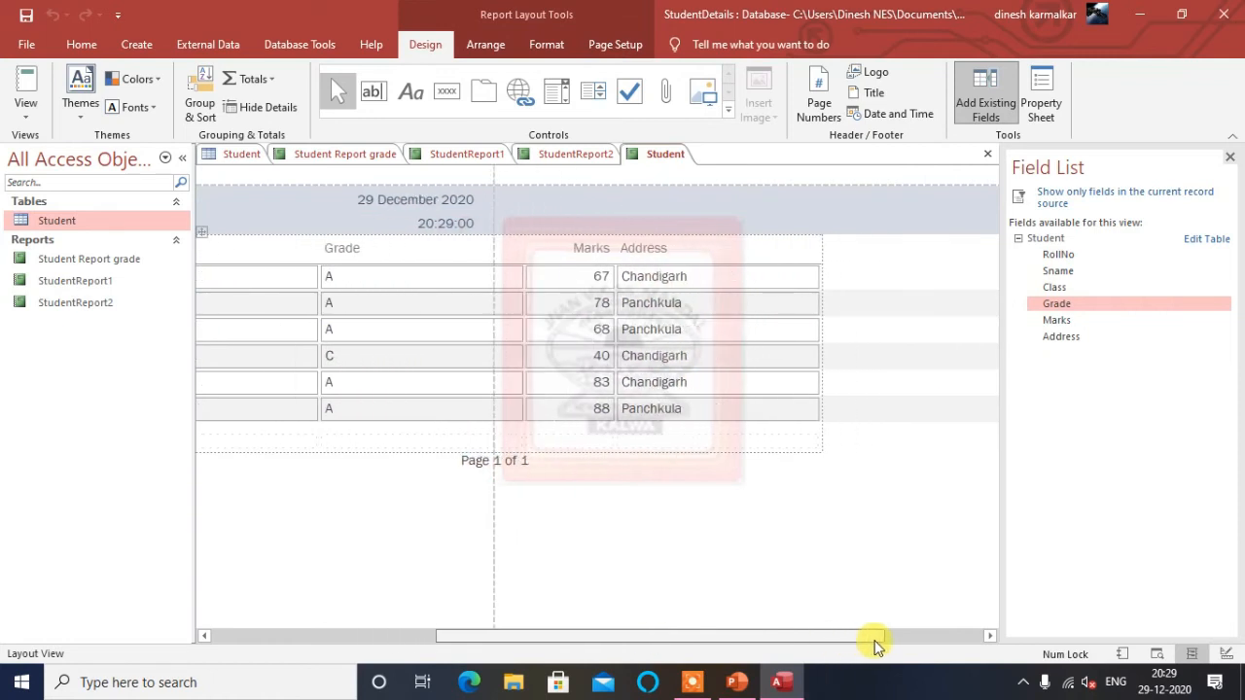
drag(875, 644, 589, 644)
drag(621, 640, 442, 639)
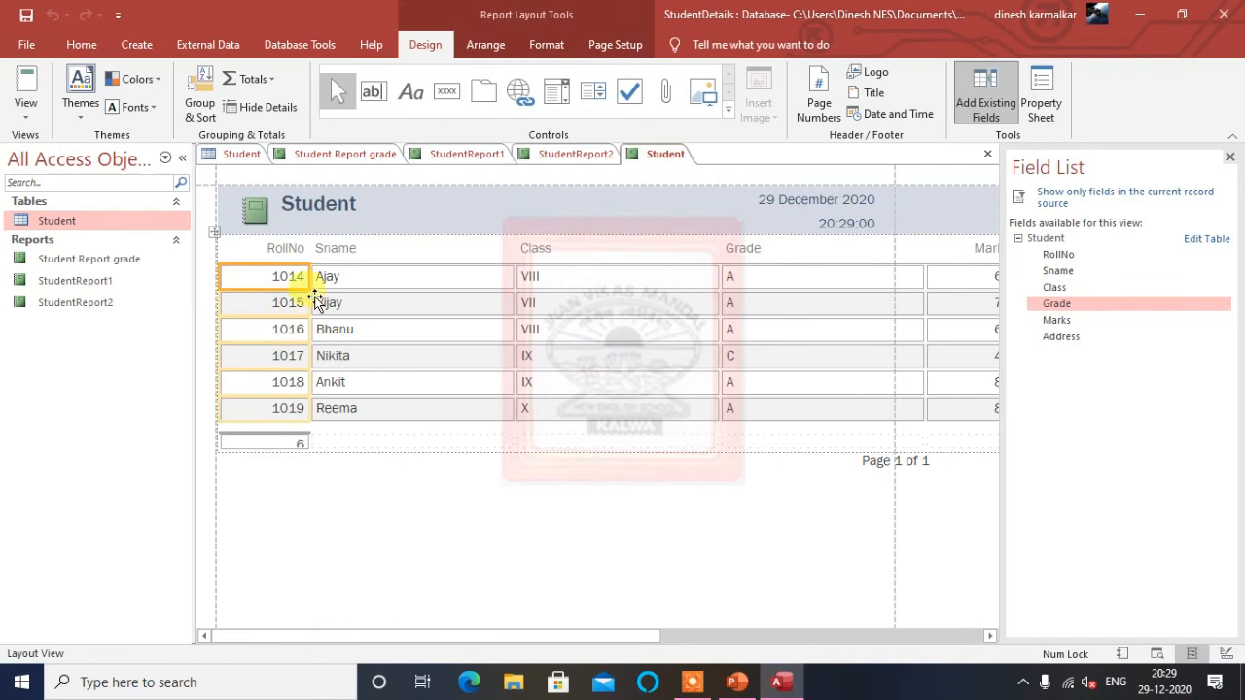
click(297, 250)
click(297, 276)
click(300, 251)
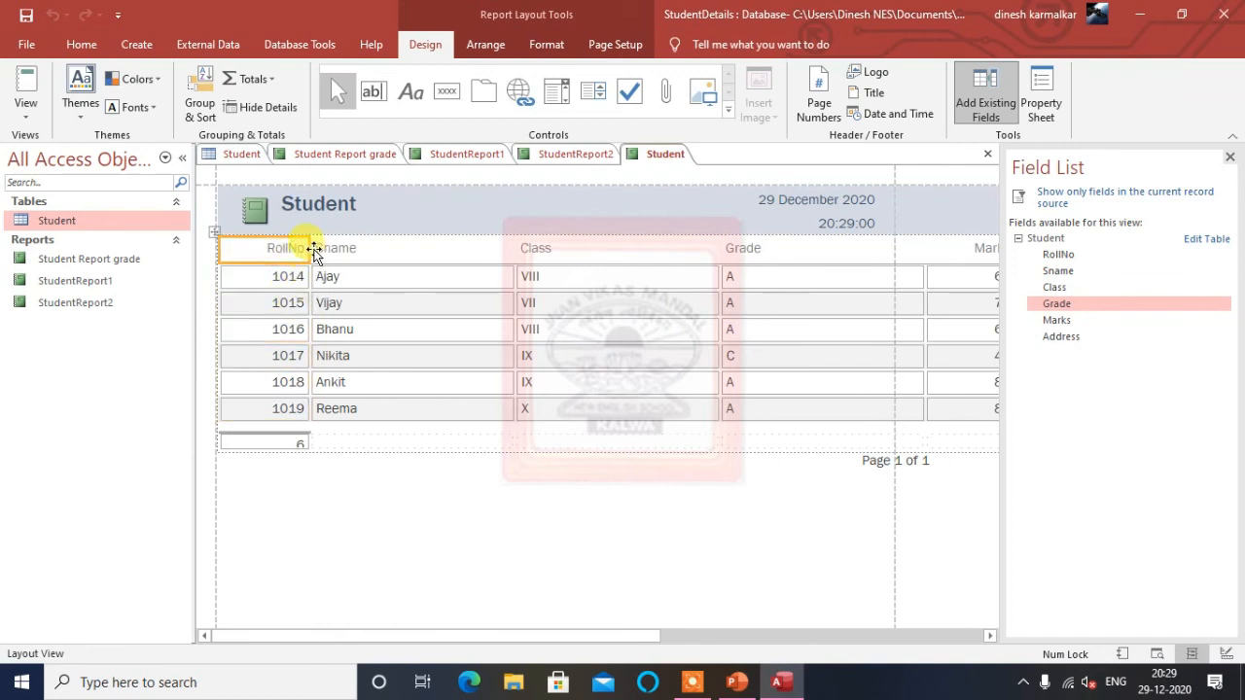
click(282, 278)
click(296, 251)
drag(307, 251, 298, 250)
Step: Narrow the Sname and Class columns of the new report to fit their contents
click(392, 251)
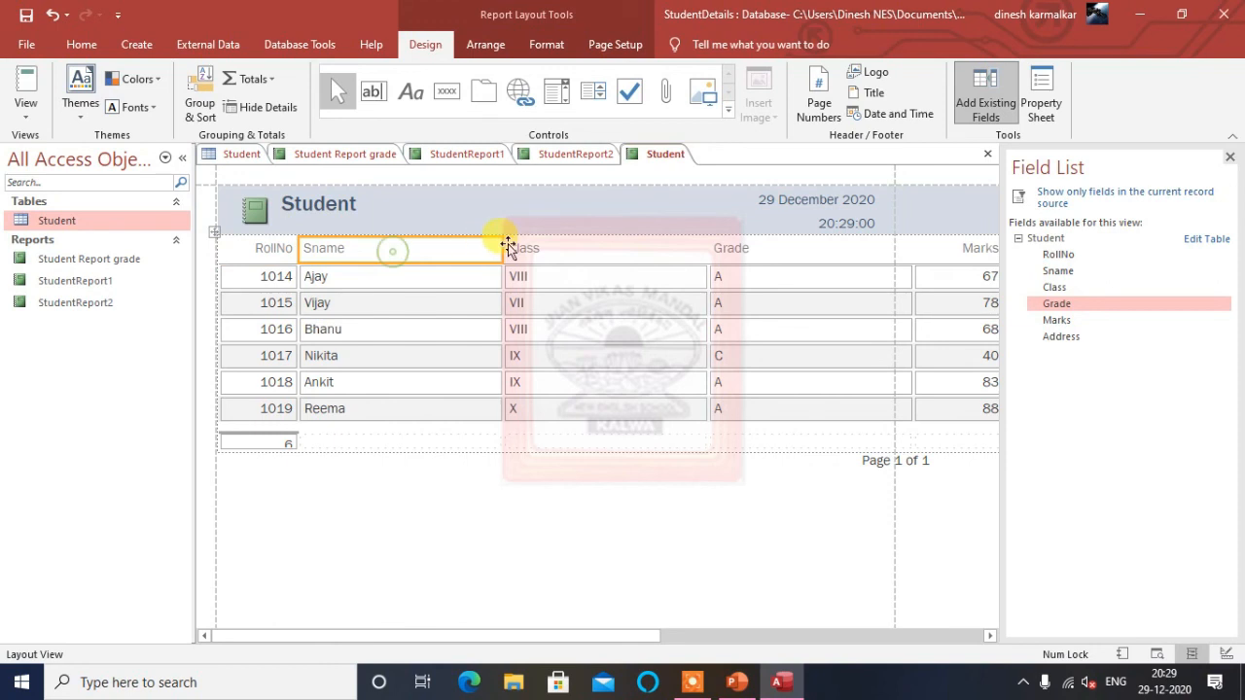
drag(502, 251, 385, 255)
click(570, 250)
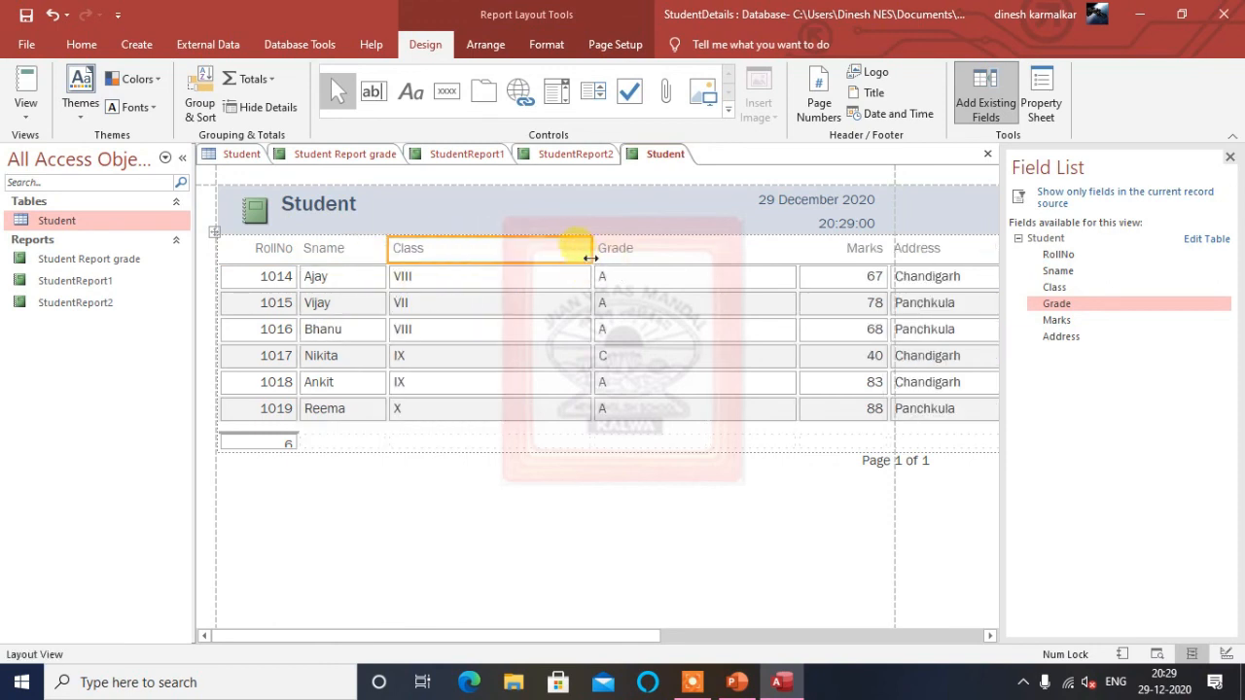
drag(592, 251, 457, 253)
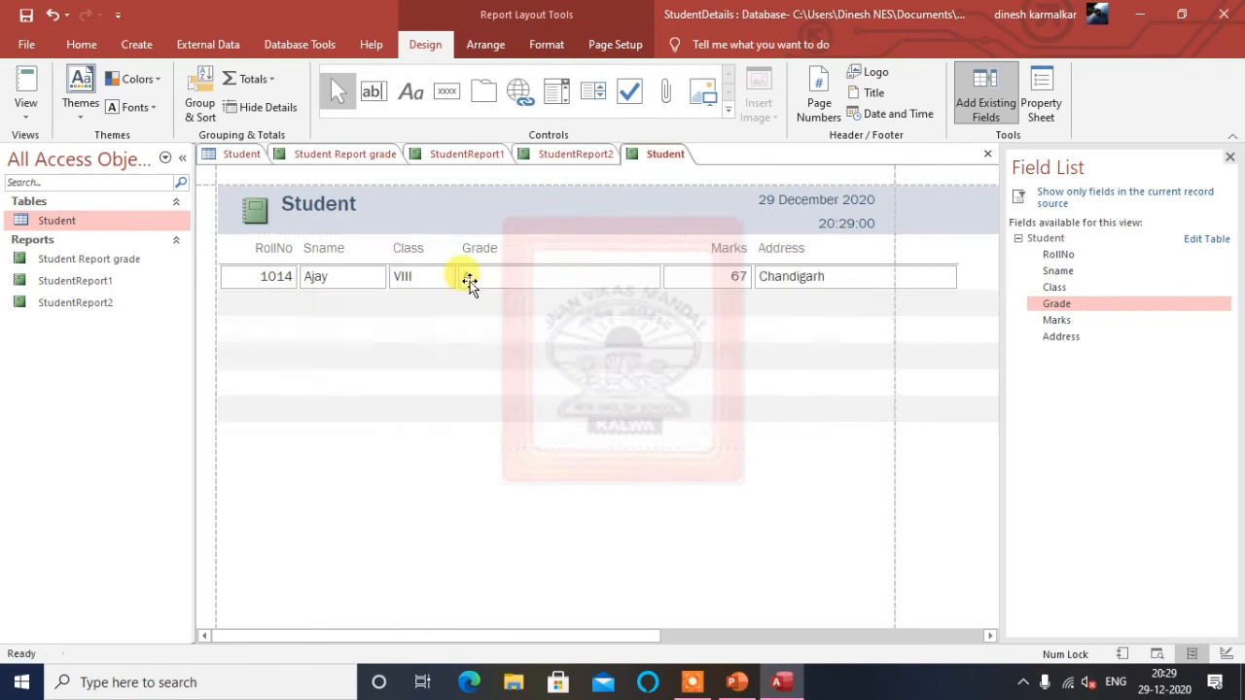
Step: Narrow the Grade, Marks and Address columns so that the whole table fits within the page, and clear the selection
click(623, 255)
drag(666, 253, 521, 265)
click(609, 250)
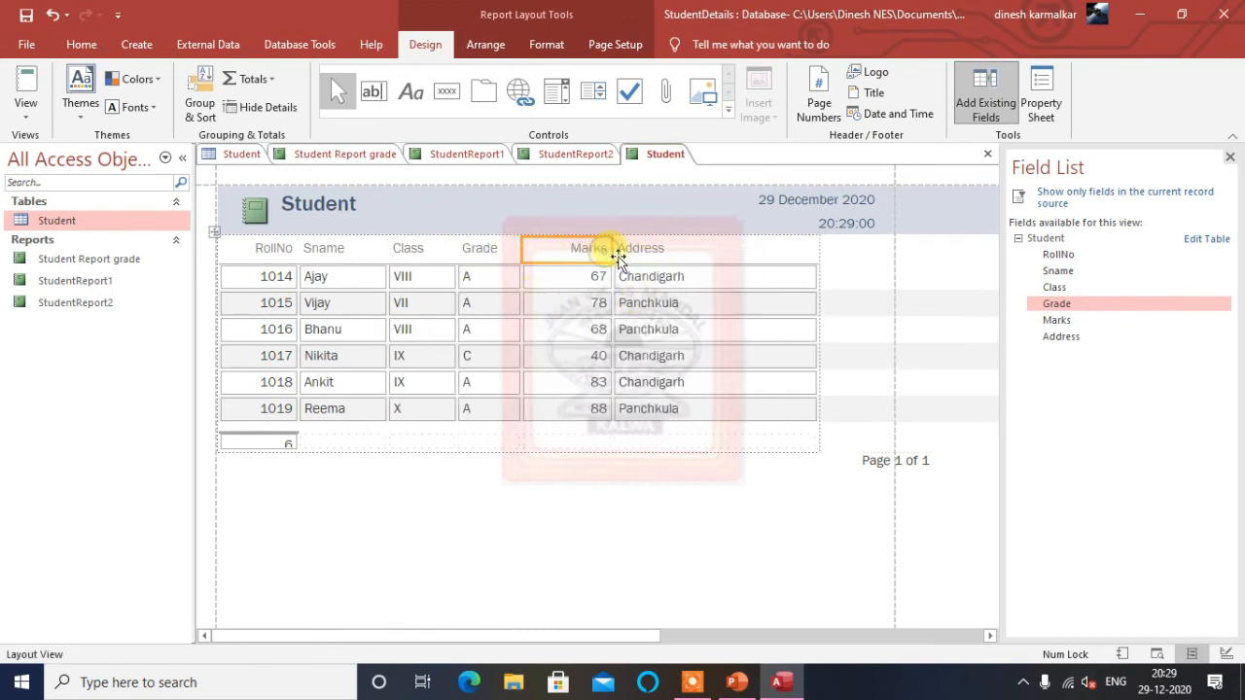
drag(609, 250, 594, 251)
click(689, 251)
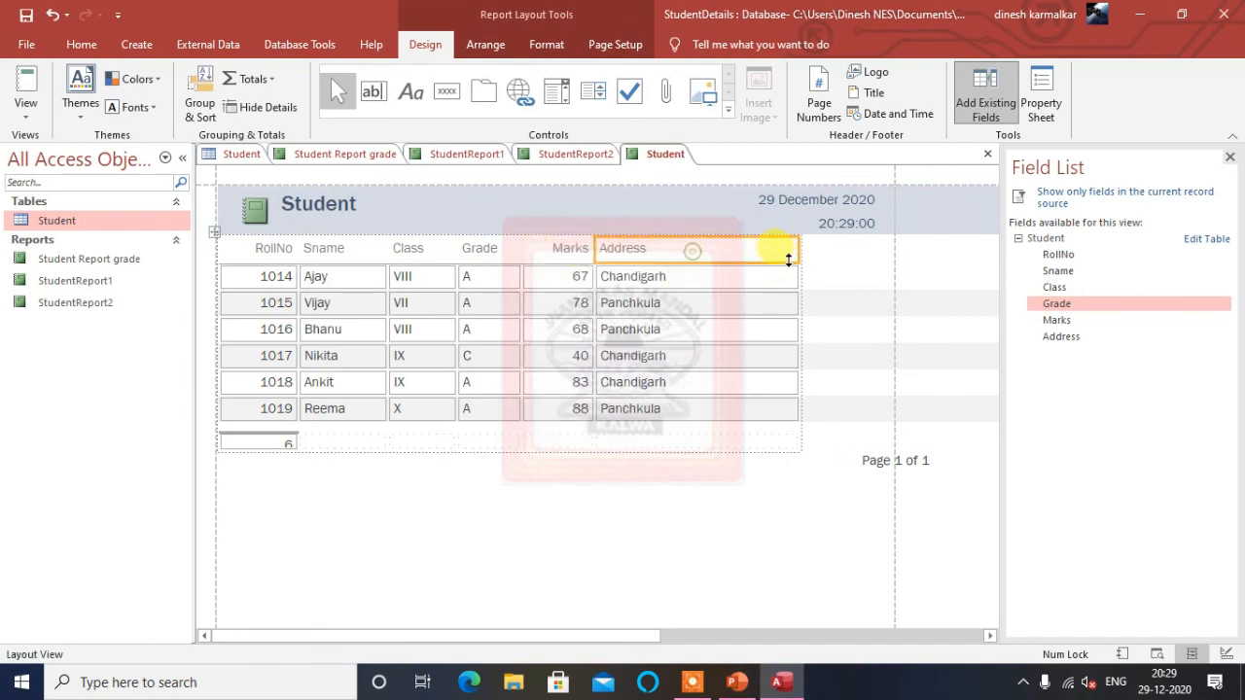
drag(792, 254, 698, 256)
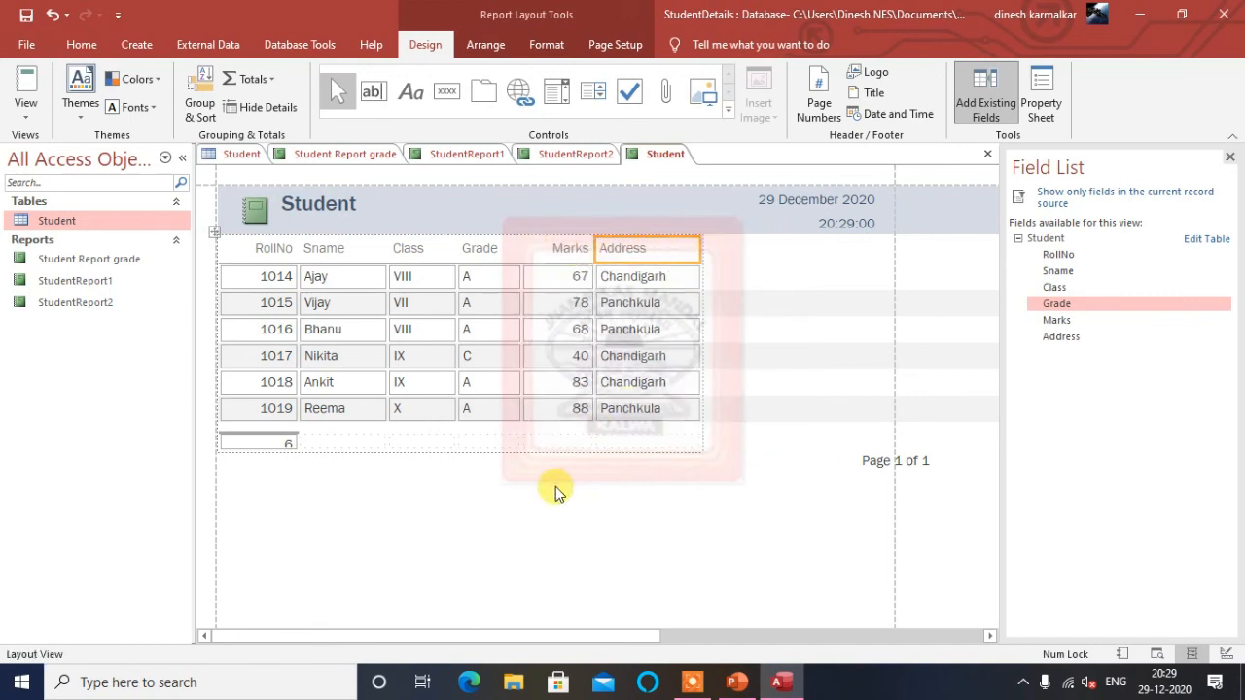
click(536, 511)
Step: Save the new report as Student Report3 and close it
click(268, 355)
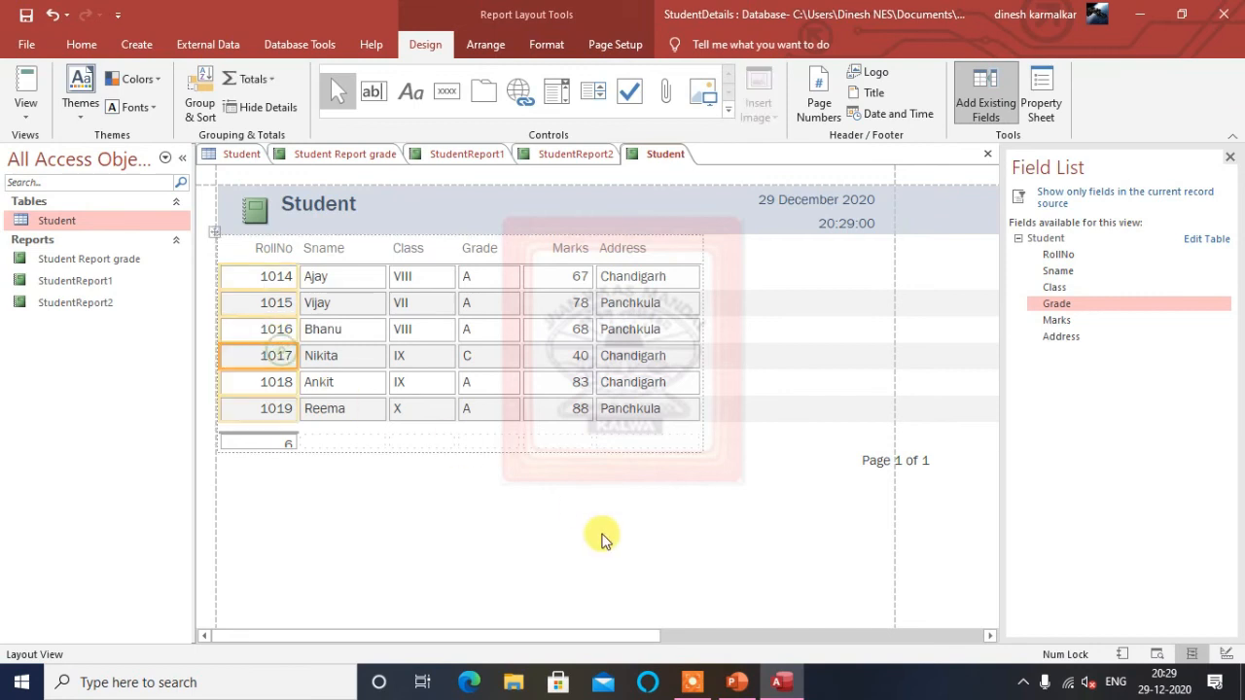
click(454, 294)
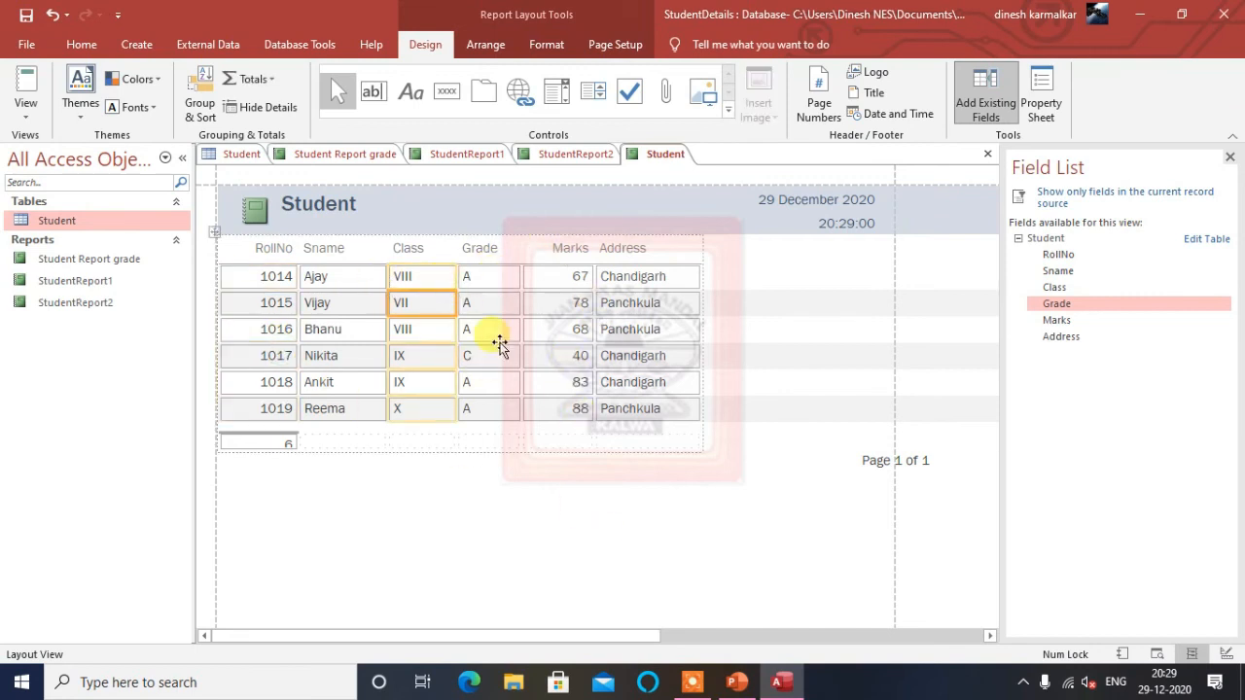
click(26, 15)
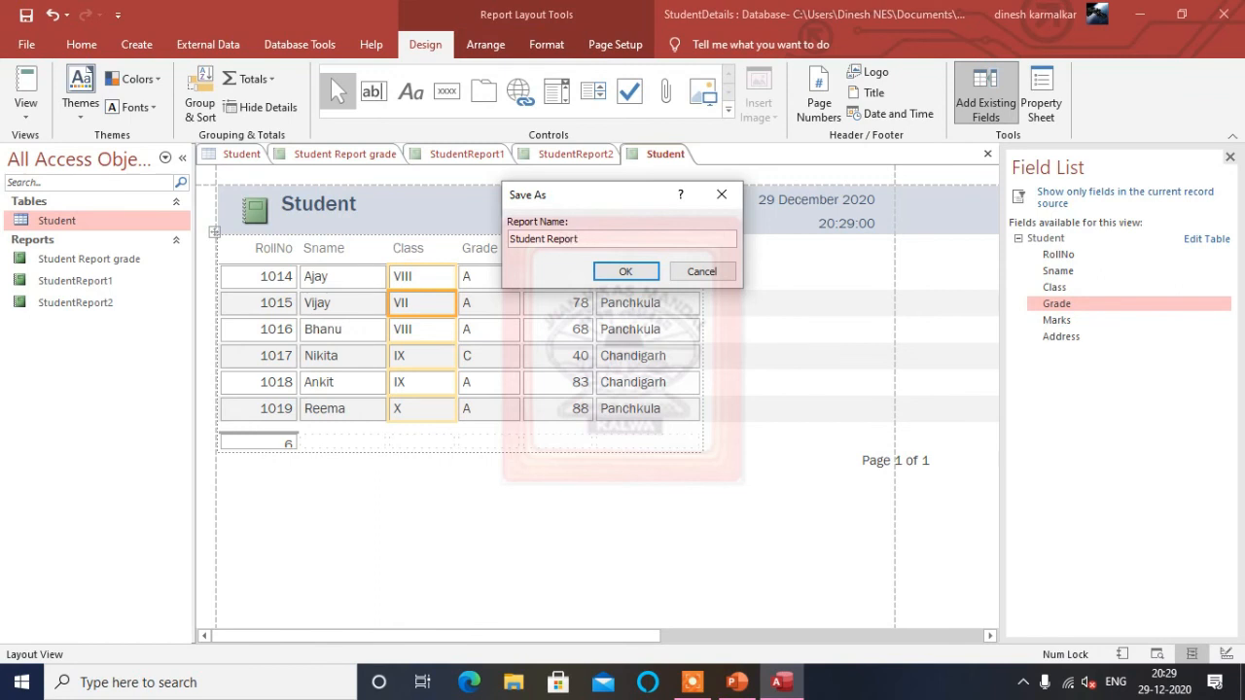
click(636, 277)
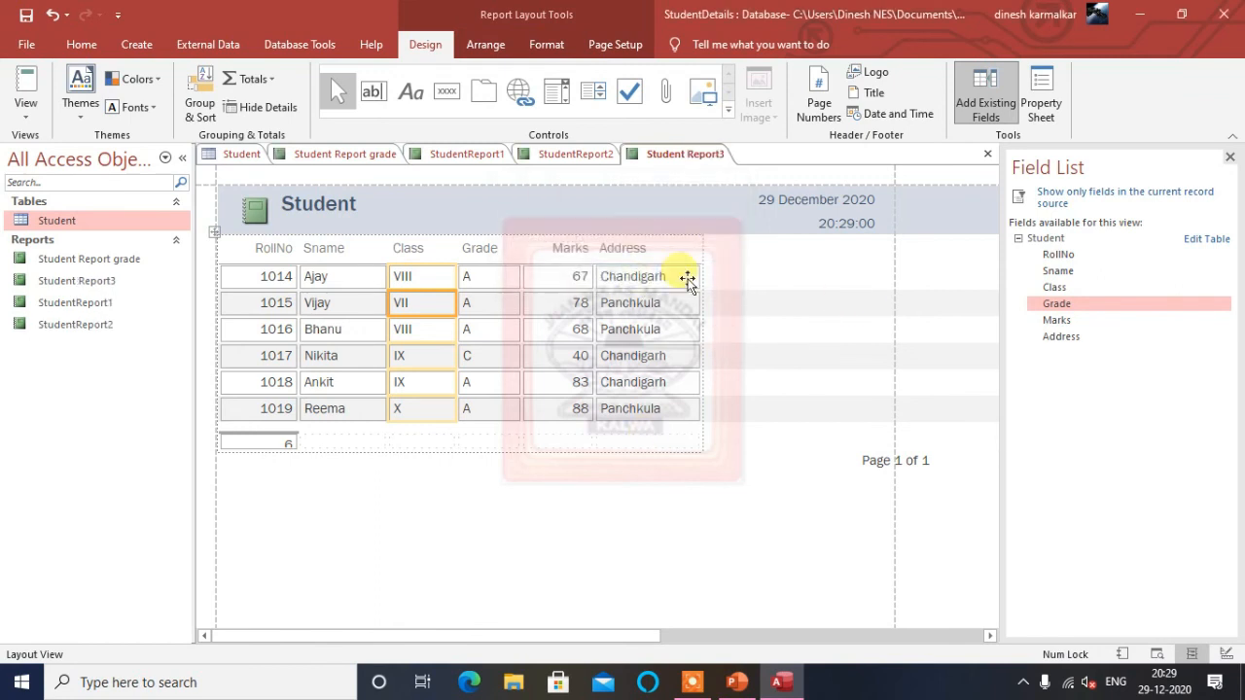
right_click(674, 162)
click(693, 195)
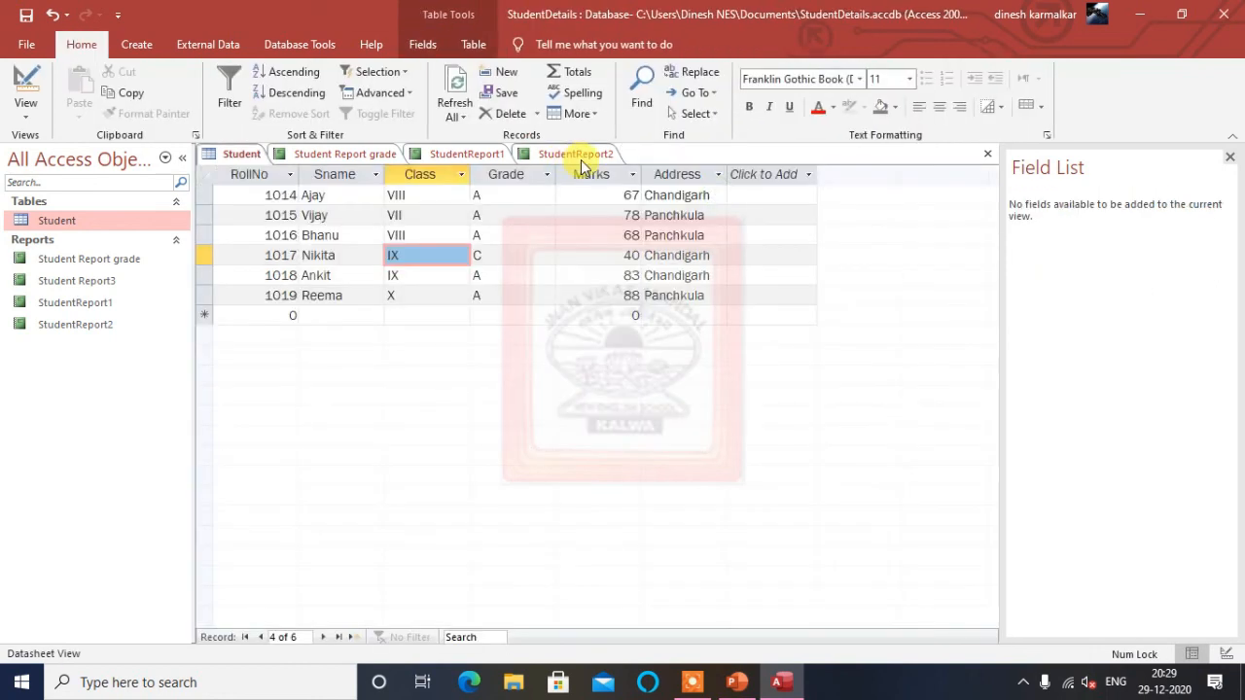
Step: Close StudentReport2, StudentReport1 and Student Report grade, leaving only the Student table open
right_click(584, 156)
click(600, 195)
right_click(473, 155)
click(486, 192)
right_click(387, 153)
click(410, 185)
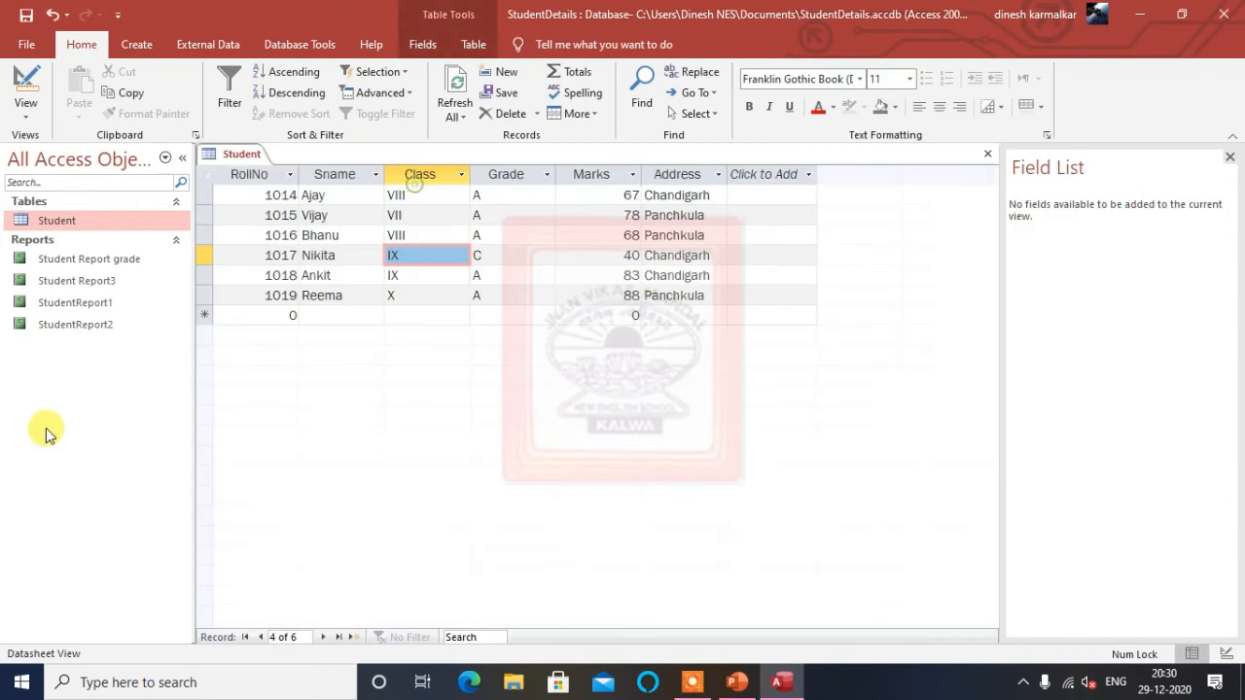
Step: Reopen StudentReport2, Student Report3 and Student Report grade in Report View to compare their layouts
double_click(101, 327)
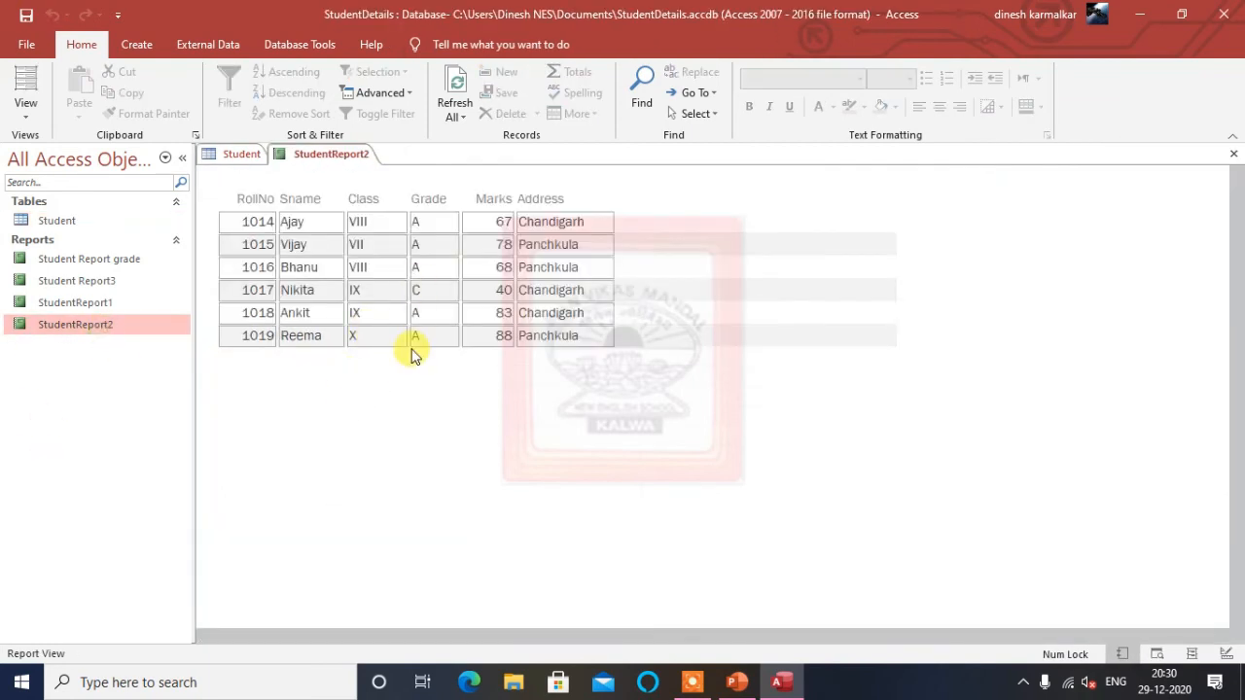
double_click(105, 280)
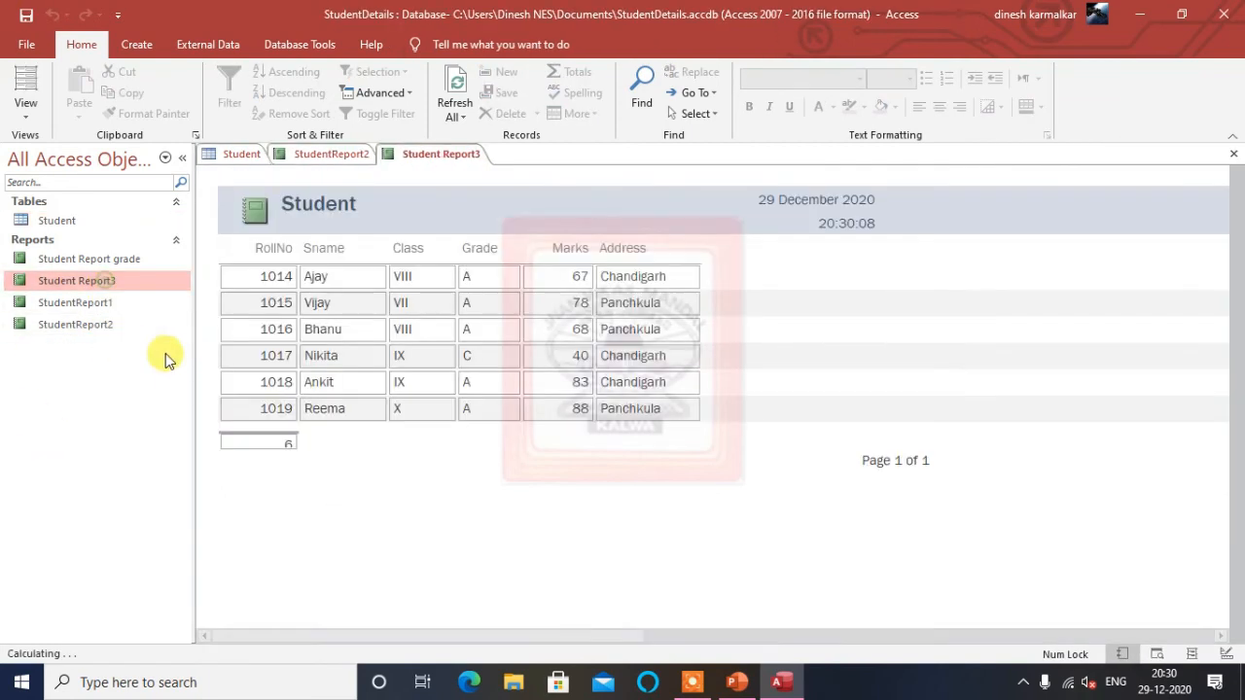
double_click(110, 328)
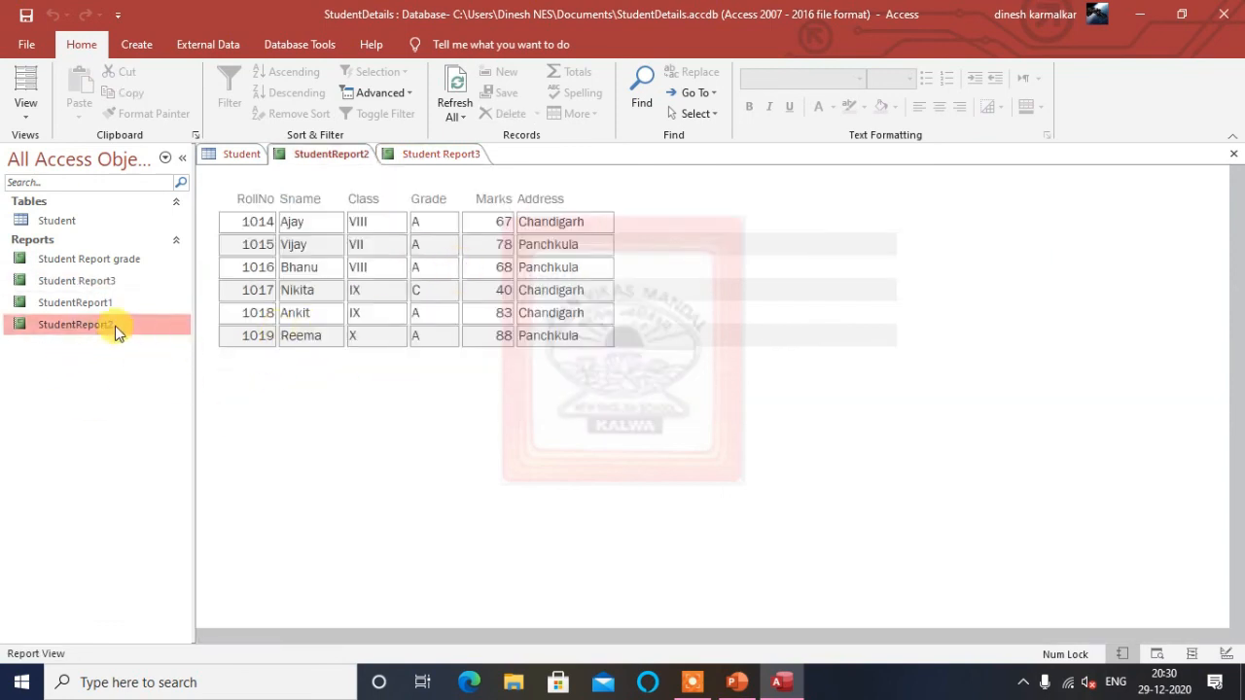
double_click(109, 282)
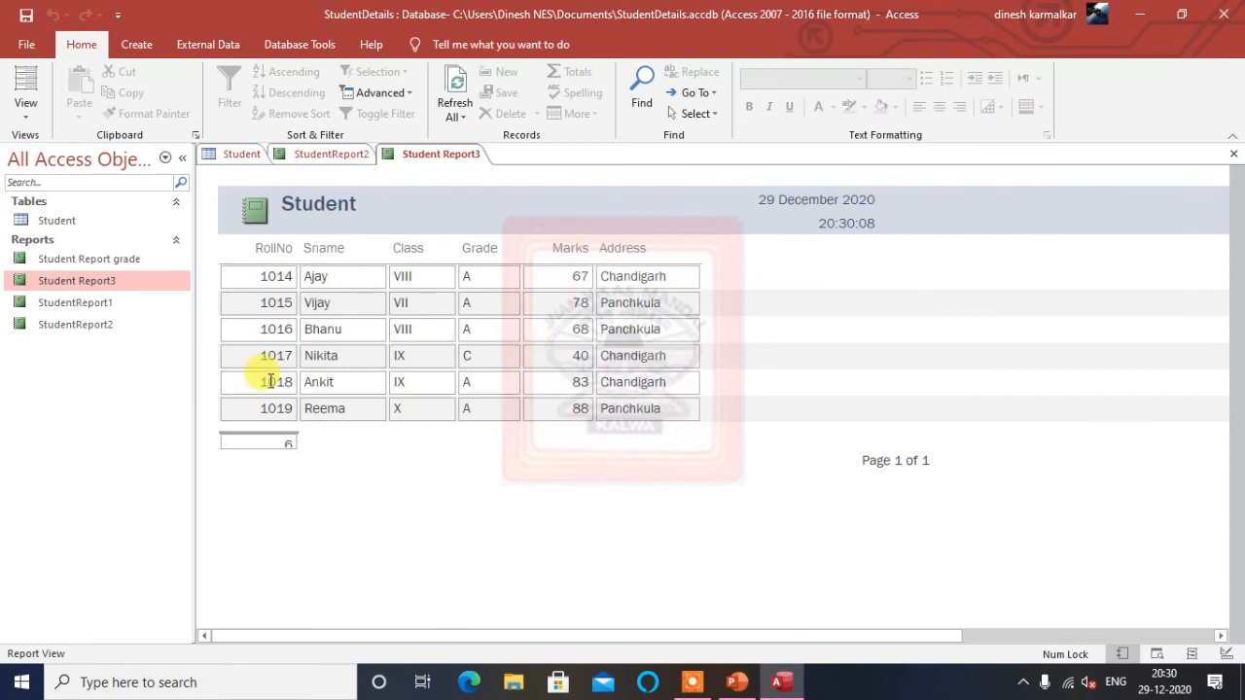
double_click(108, 328)
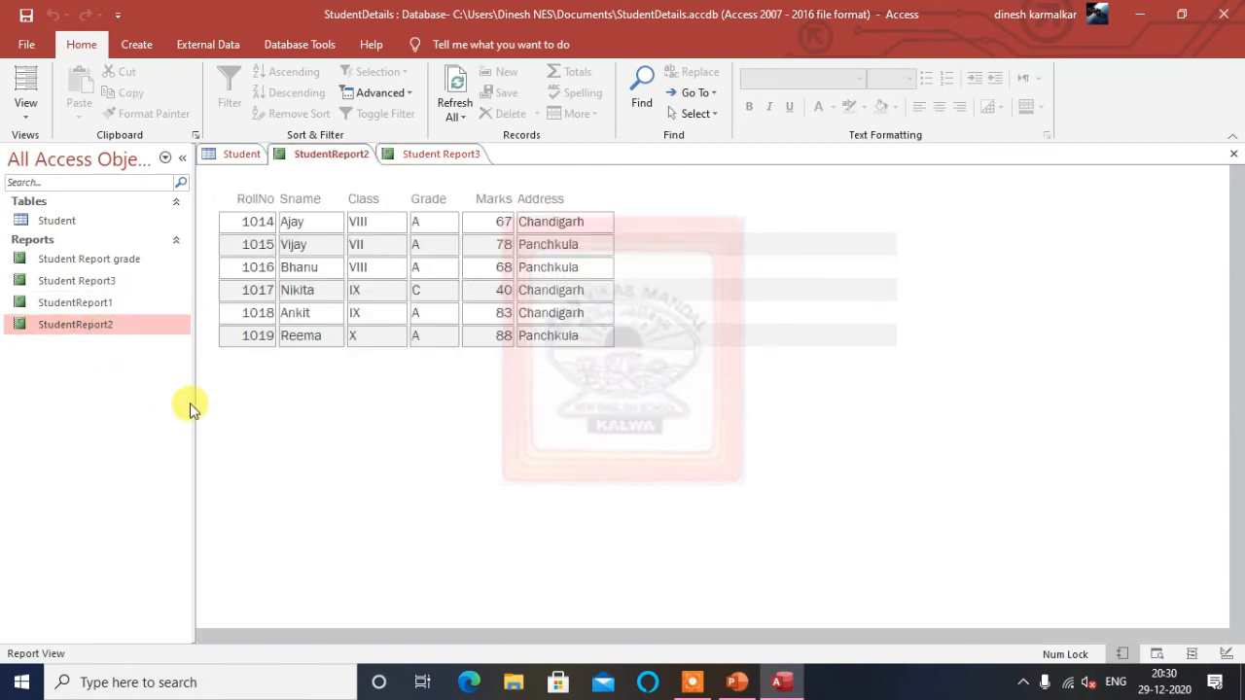
click(136, 44)
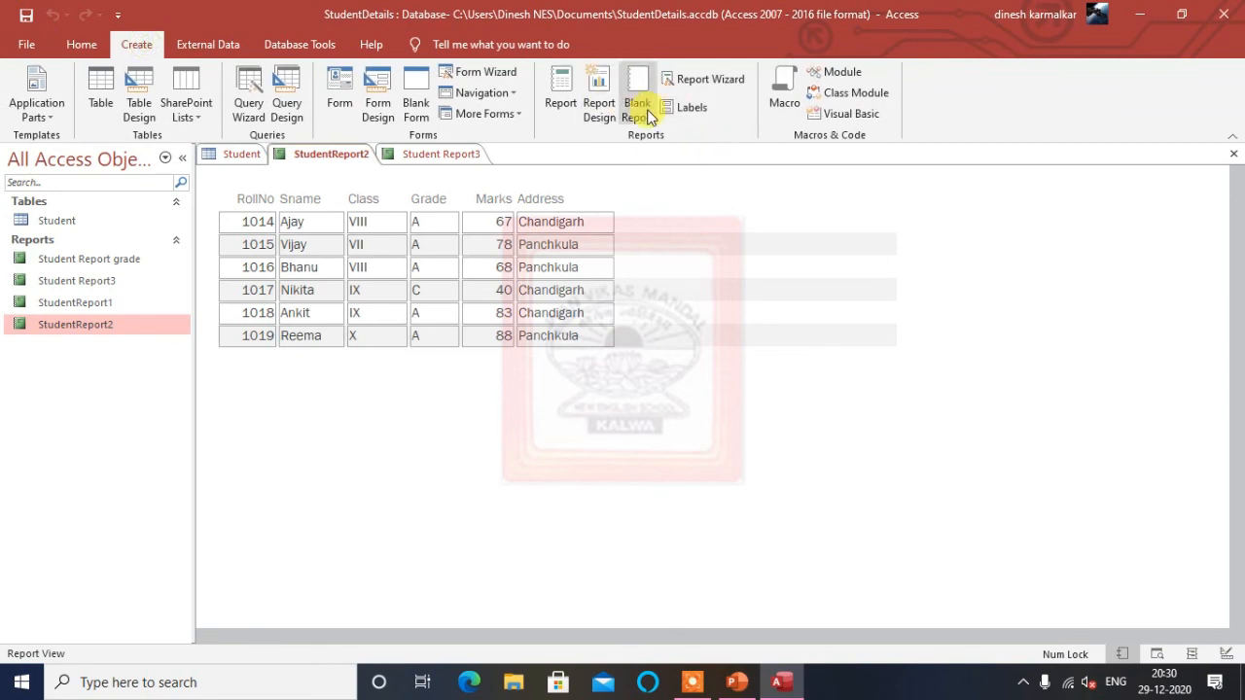
double_click(114, 281)
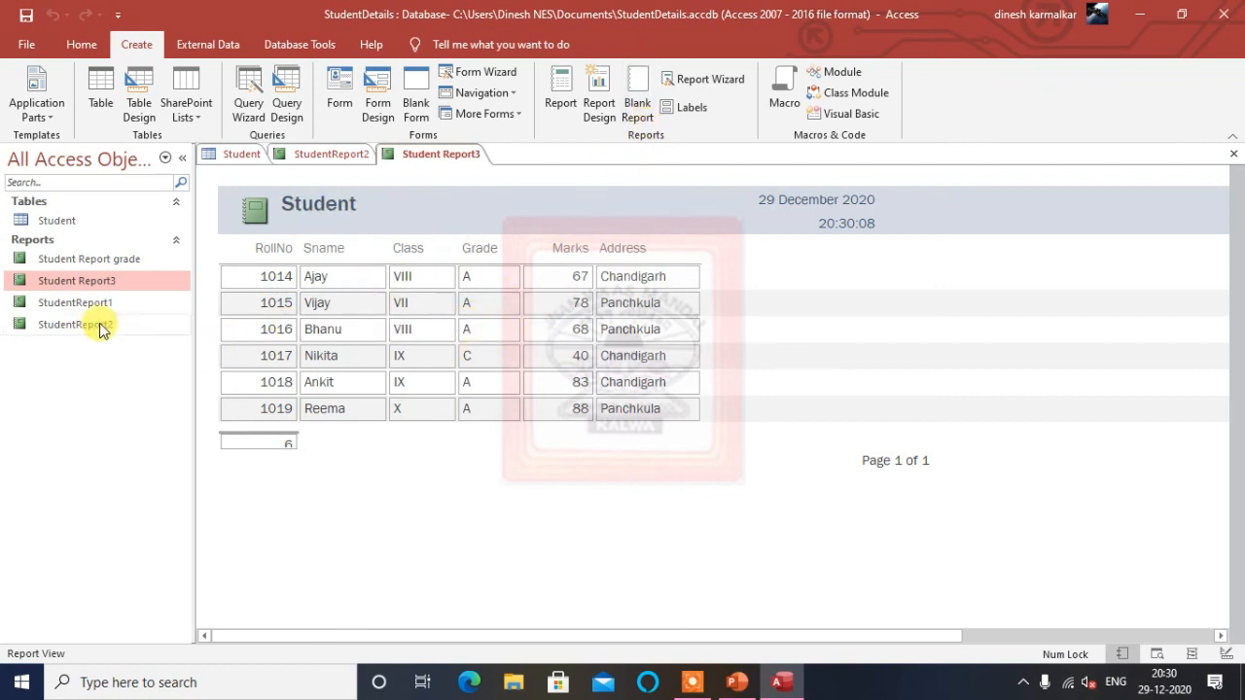
double_click(133, 259)
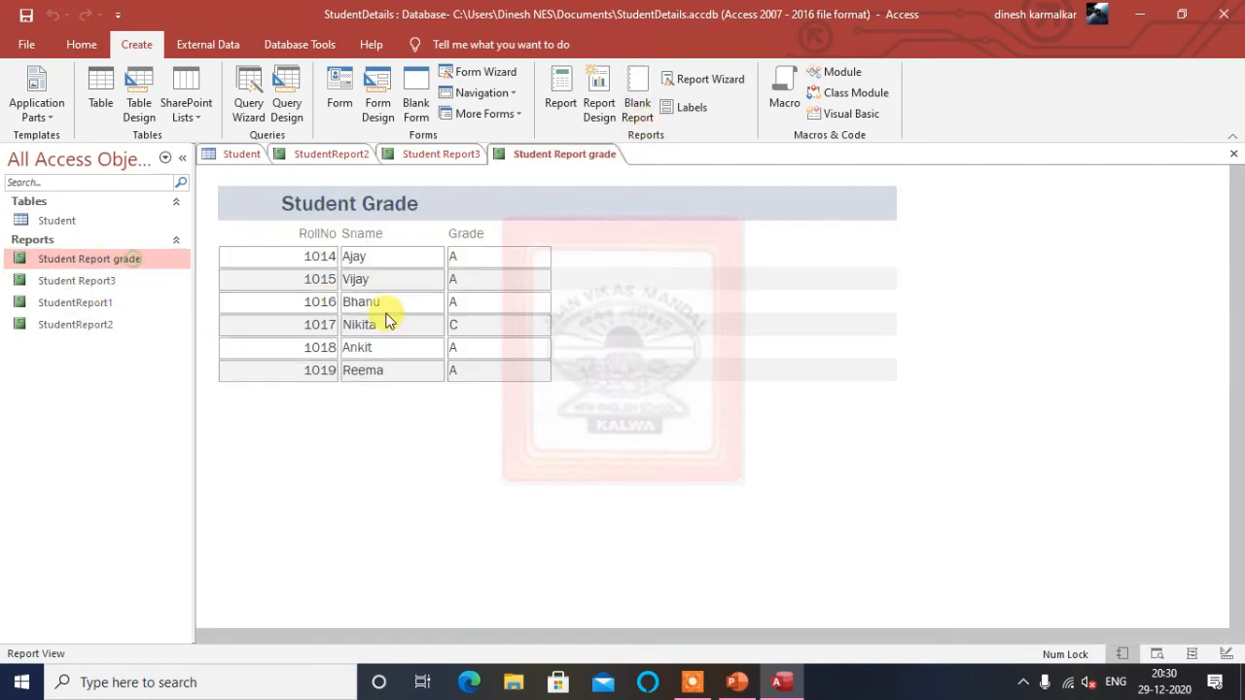
Step: Open StudentReport1 in Report View, return to Student Report3 and examine its column headings and records
double_click(110, 303)
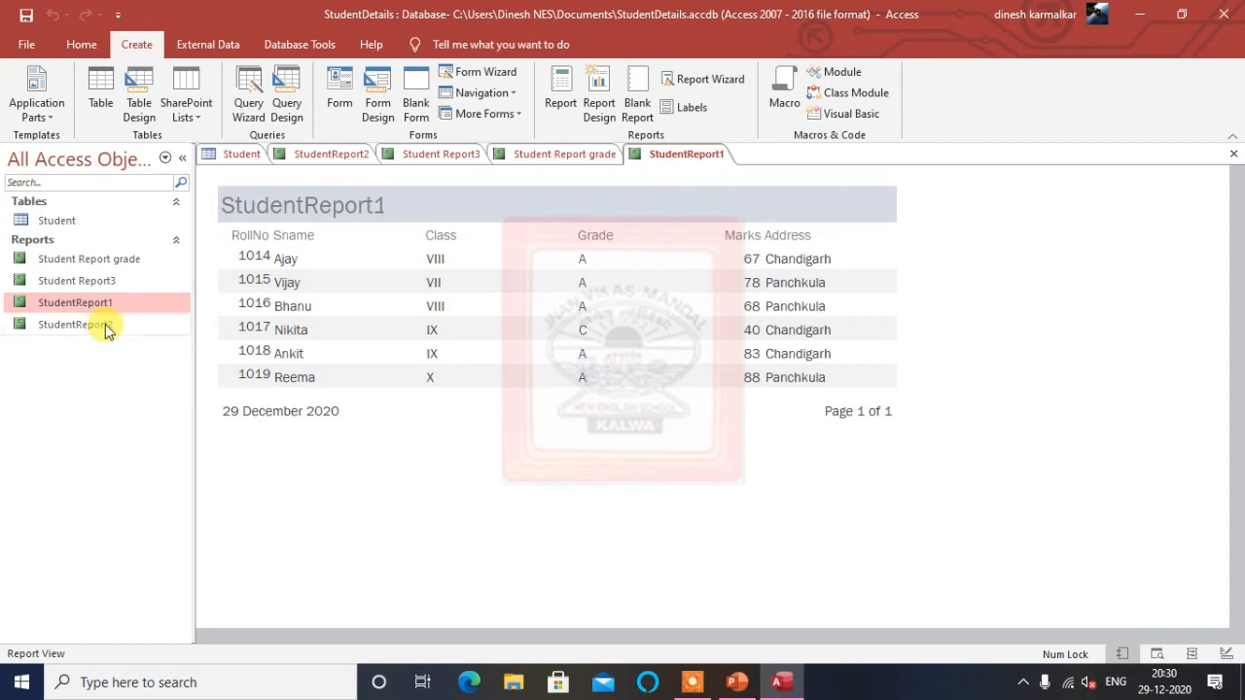
double_click(98, 280)
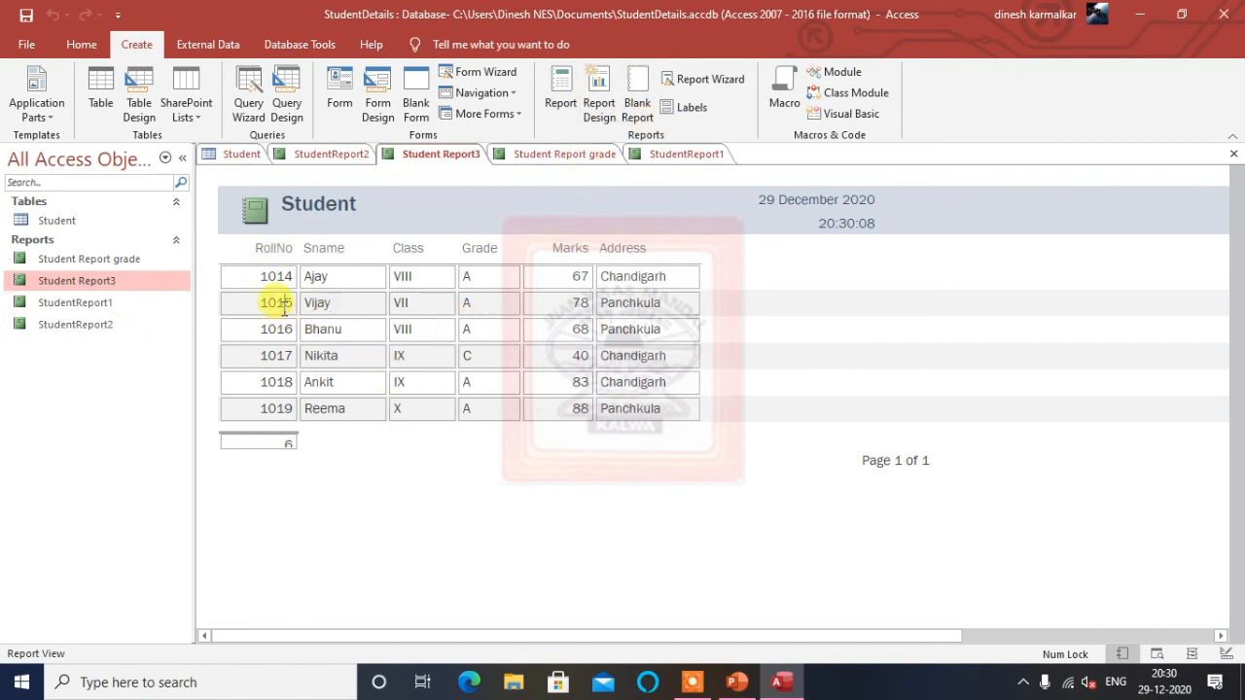
click(342, 255)
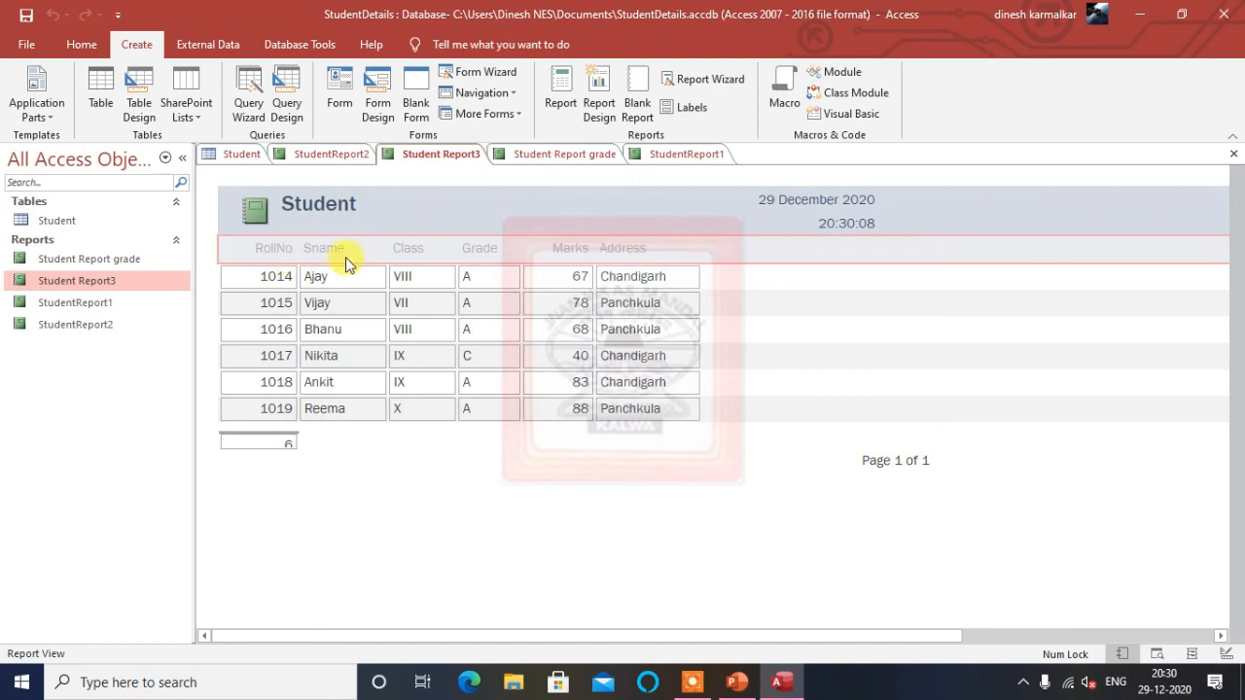
click(307, 320)
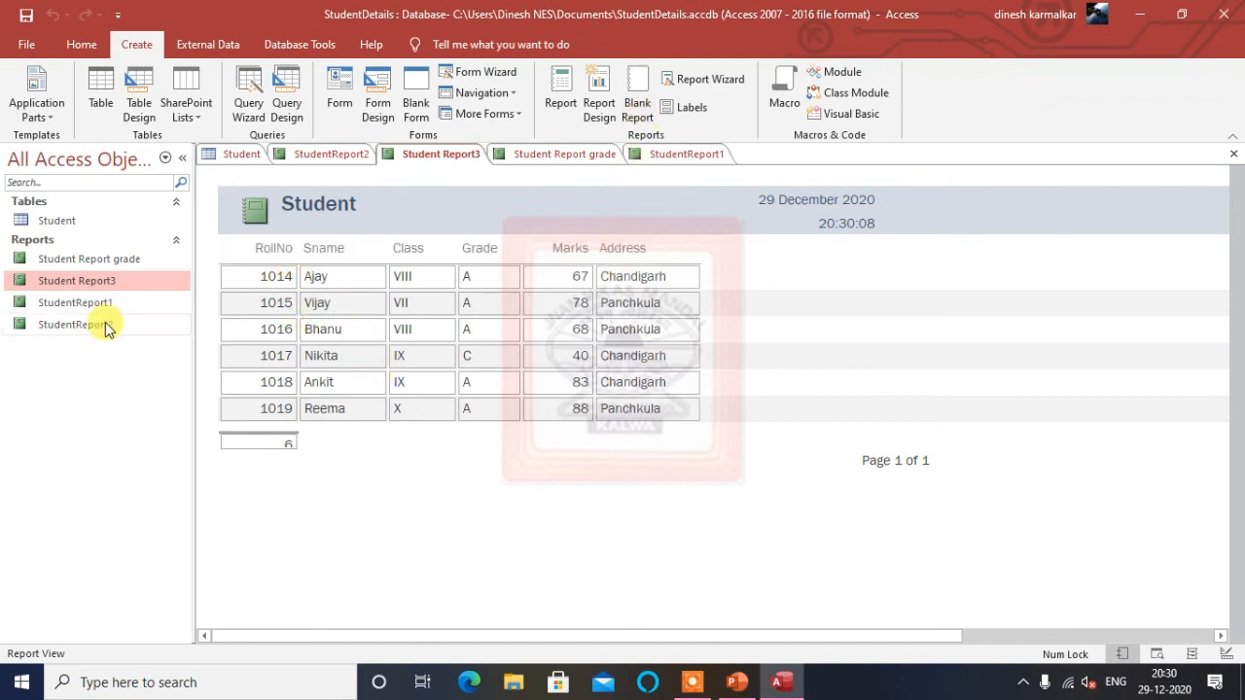
Step: Compare the saved reports again by showing Student Report grade, StudentReport1, StudentReport2 and finally Student Report3
double_click(124, 261)
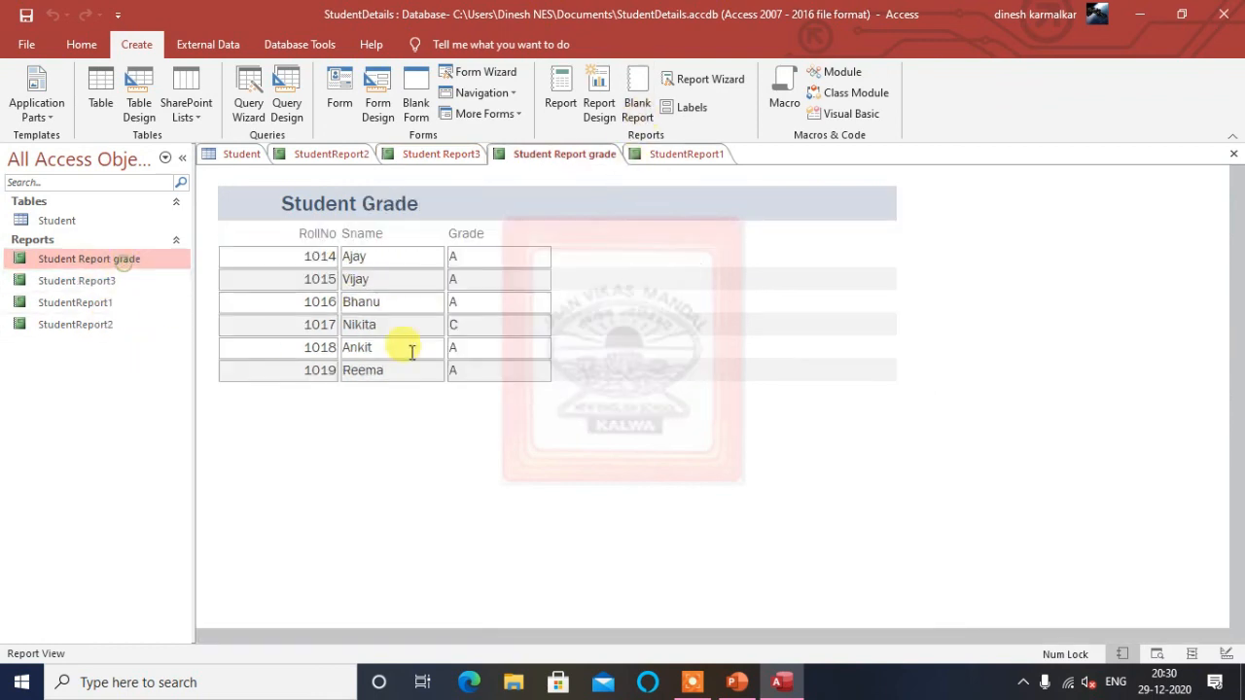
double_click(97, 303)
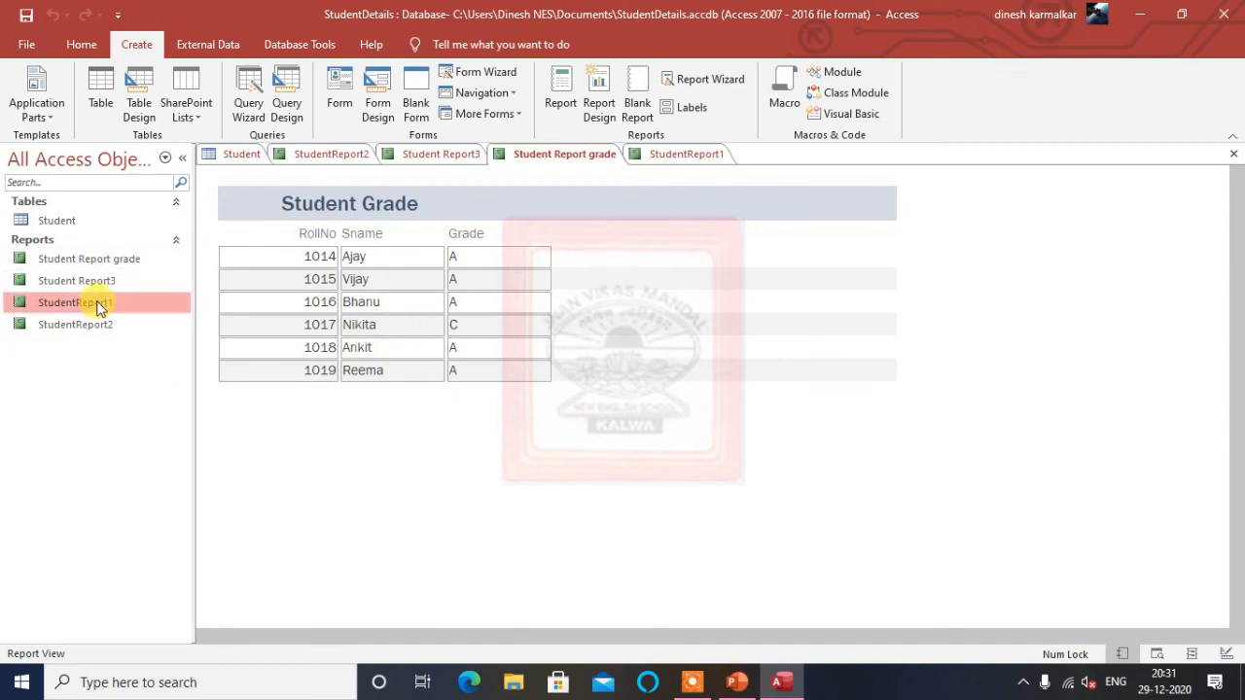
double_click(100, 327)
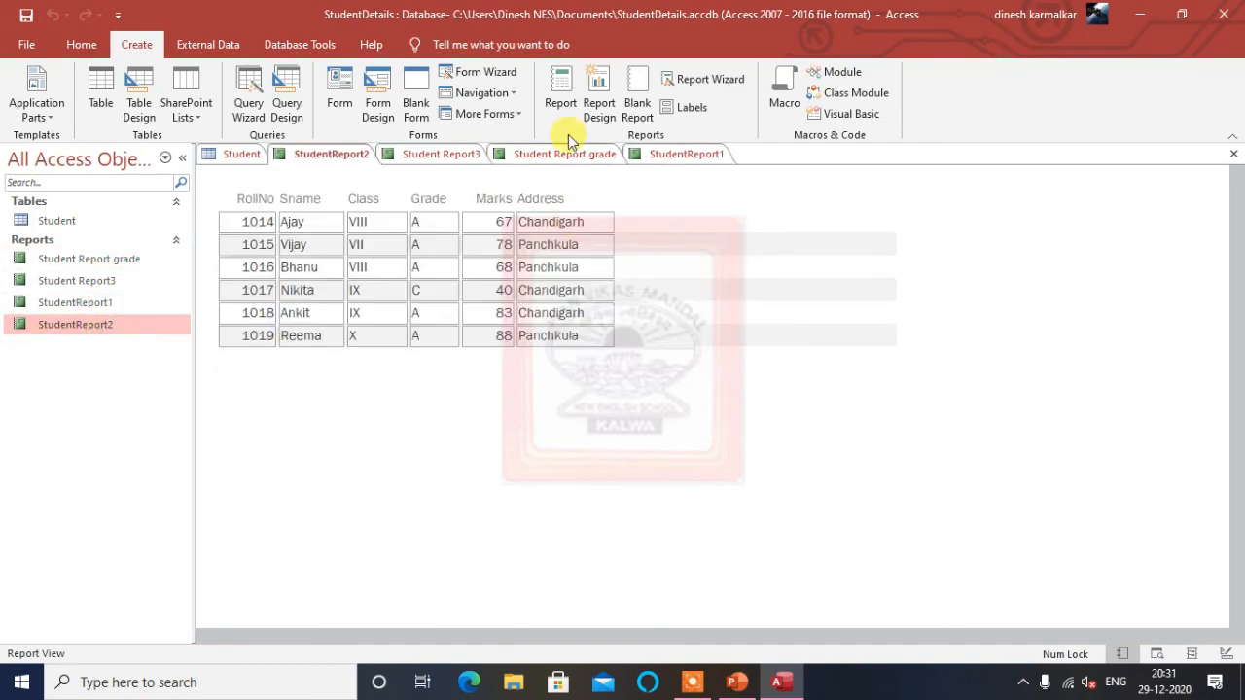
double_click(116, 283)
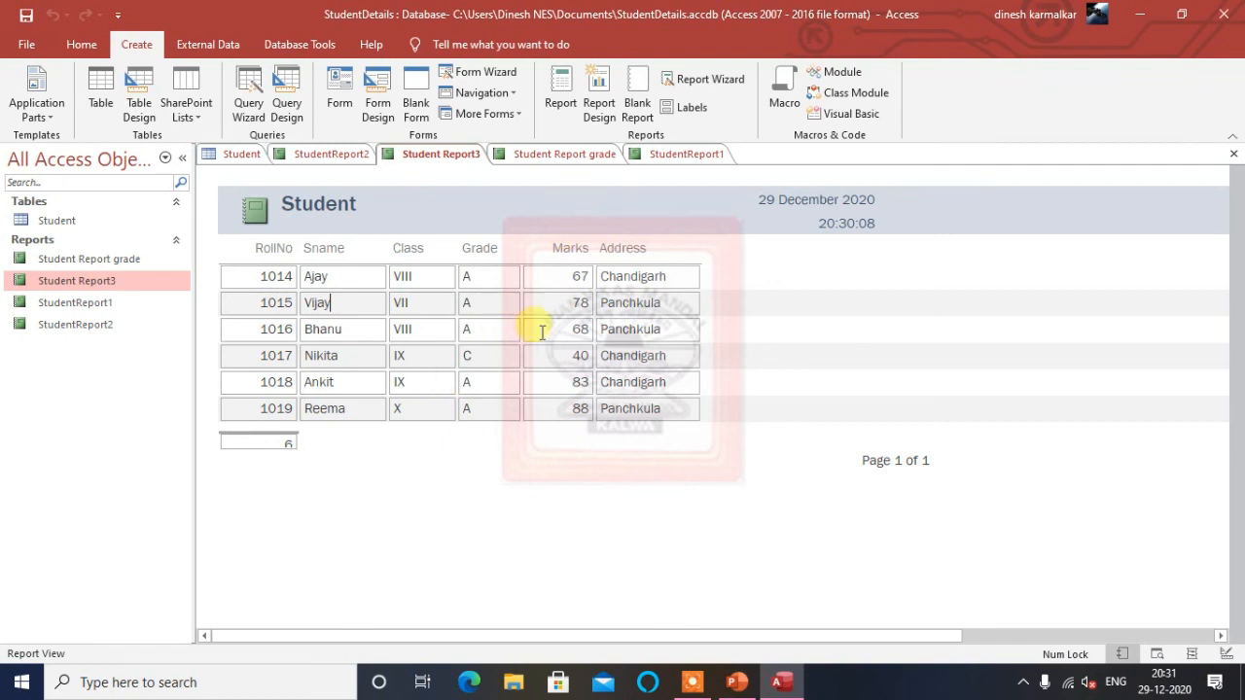
click(401, 356)
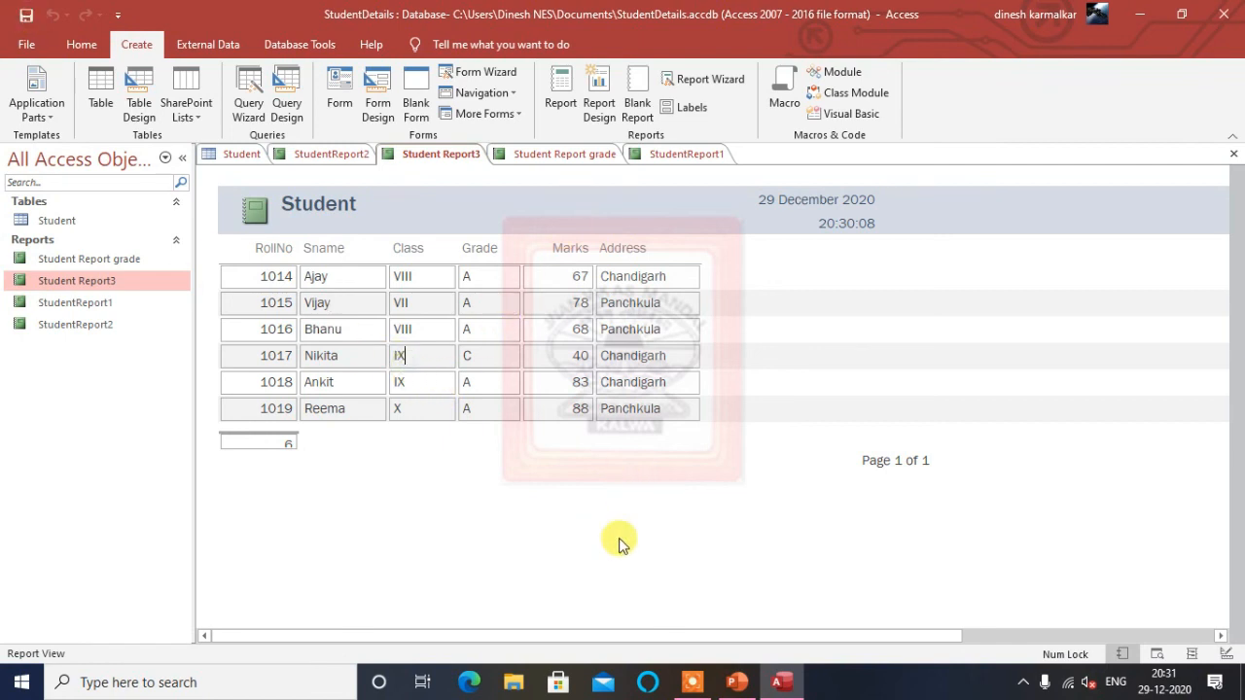
Step: Switch to the PowerPoint presentation and start the slide show from slide 4, Assignment Questions
click(737, 685)
click(139, 483)
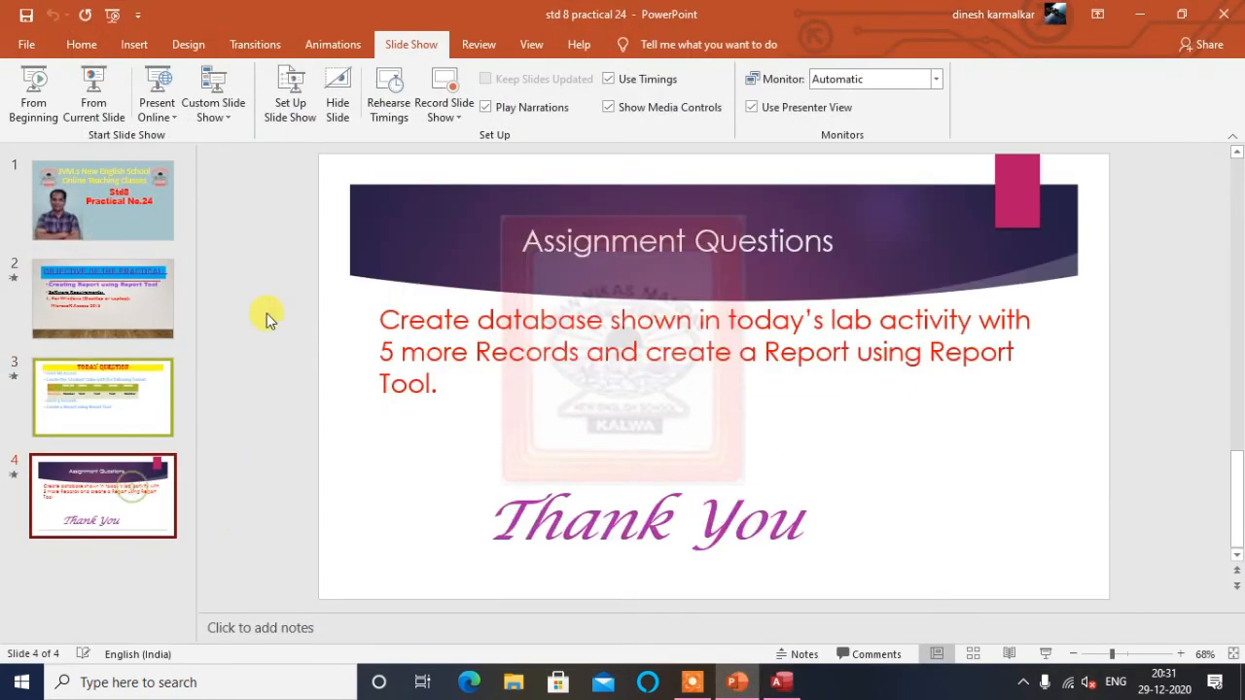
click(94, 111)
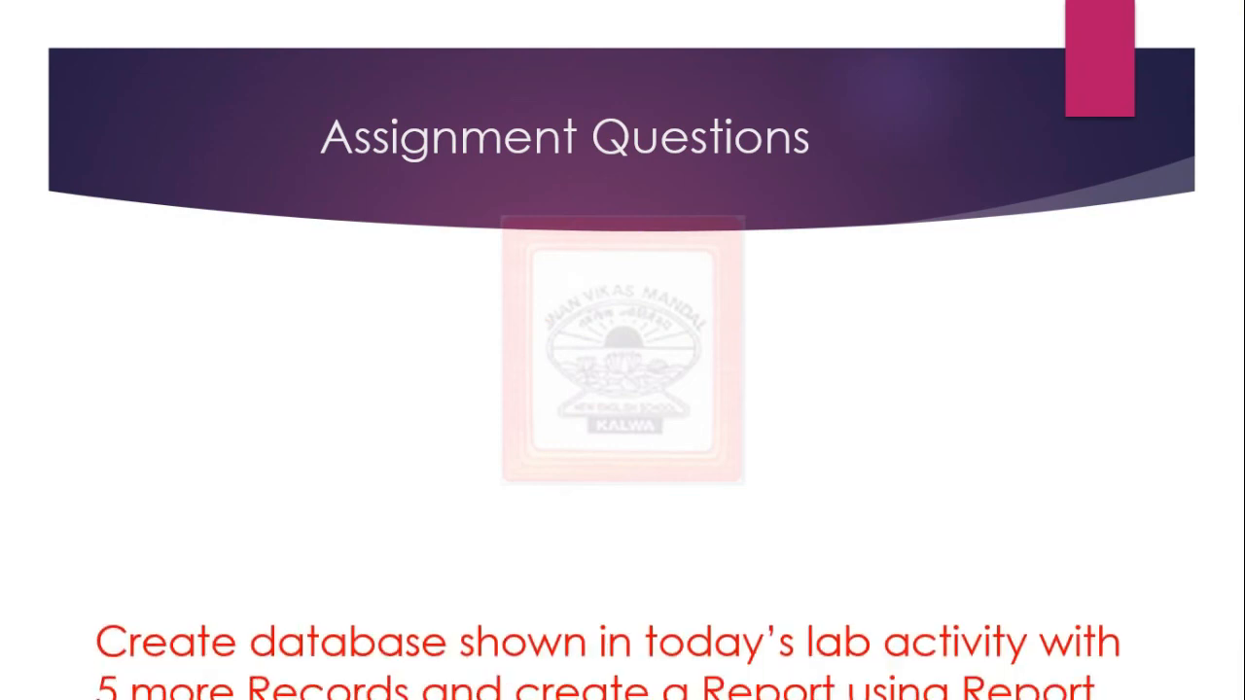